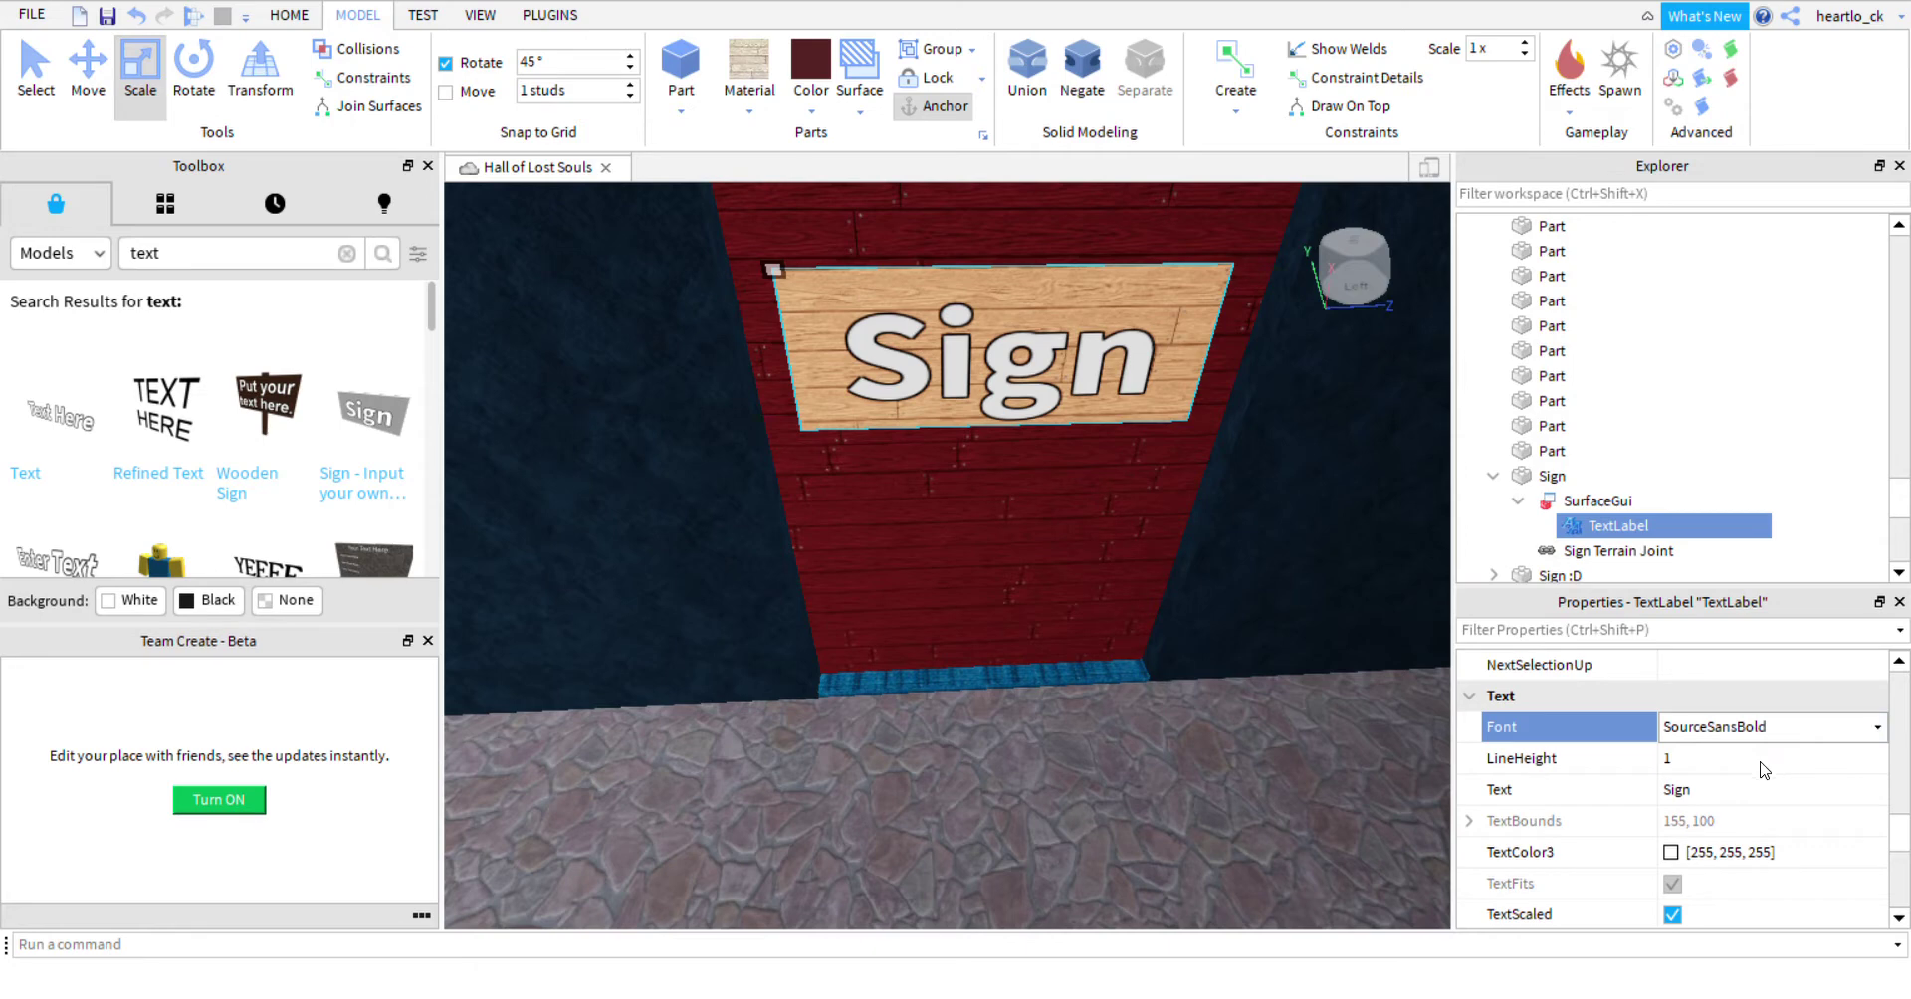
Set the font of the sign's text label to Antique.
click(1760, 763)
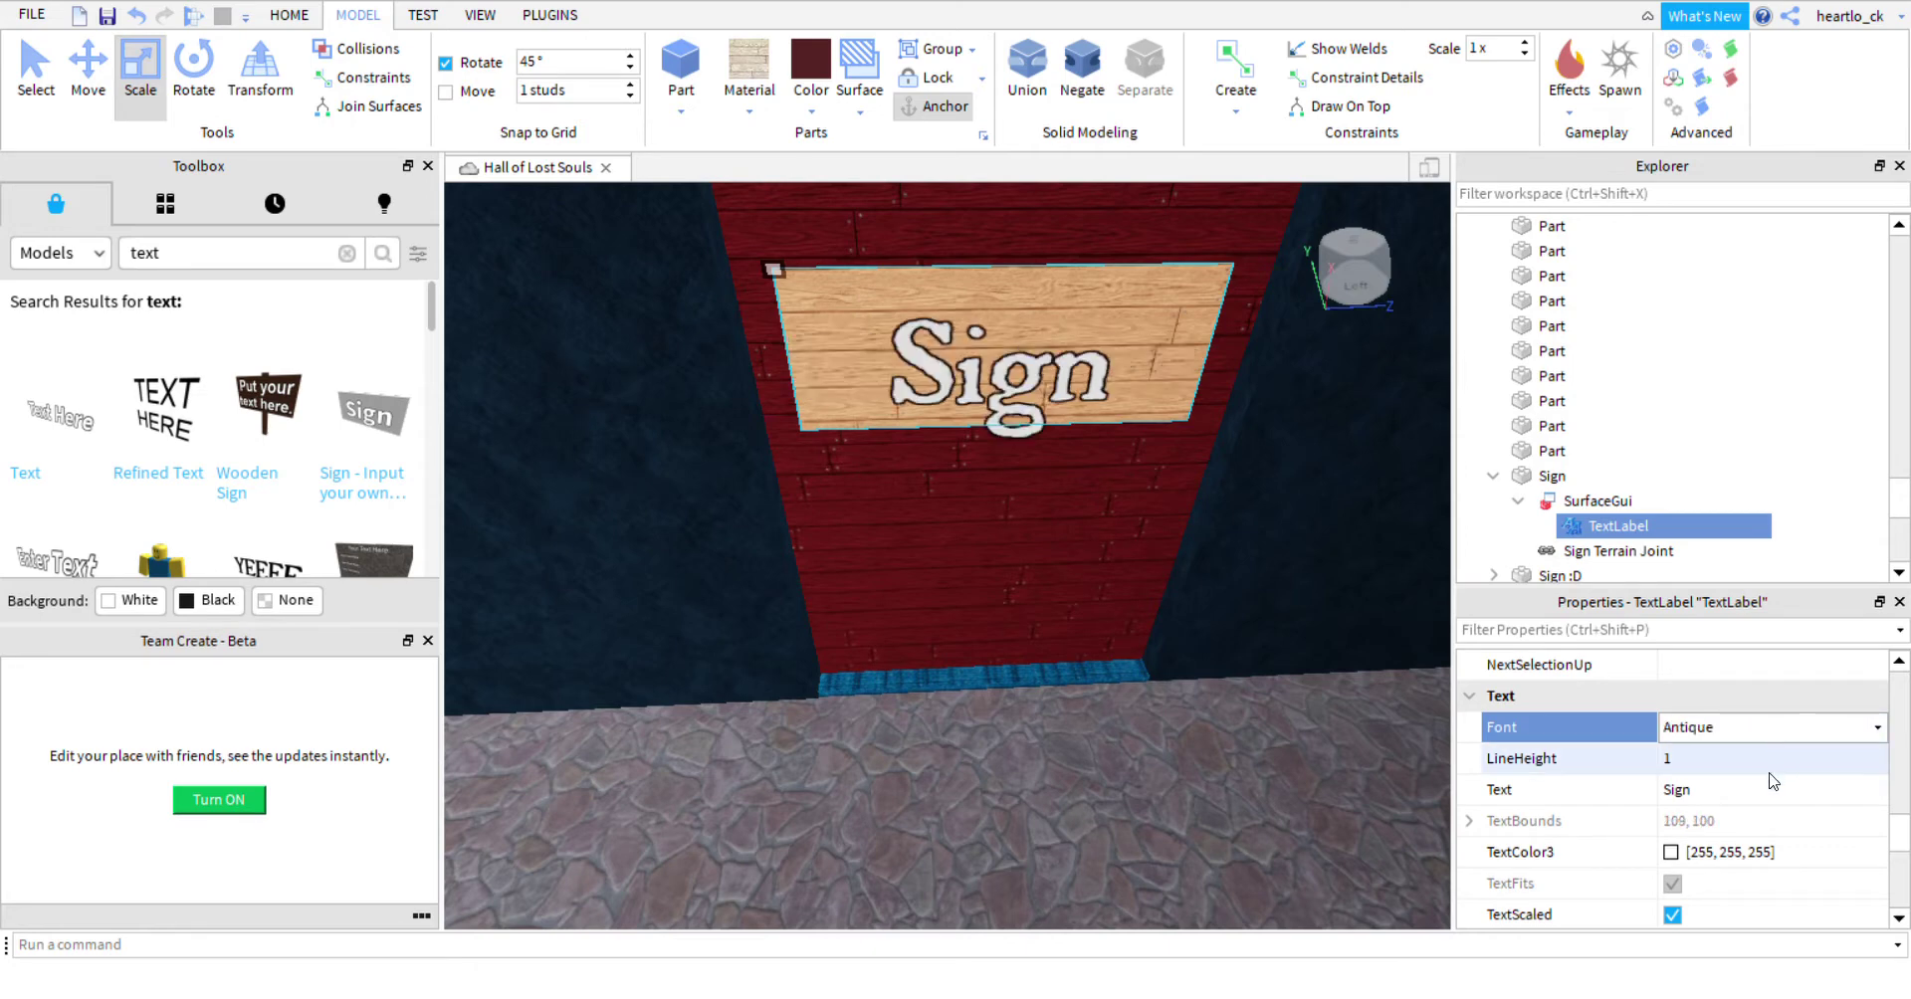
scroll(1770, 811, down, 2)
scroll(1761, 801, down, 3)
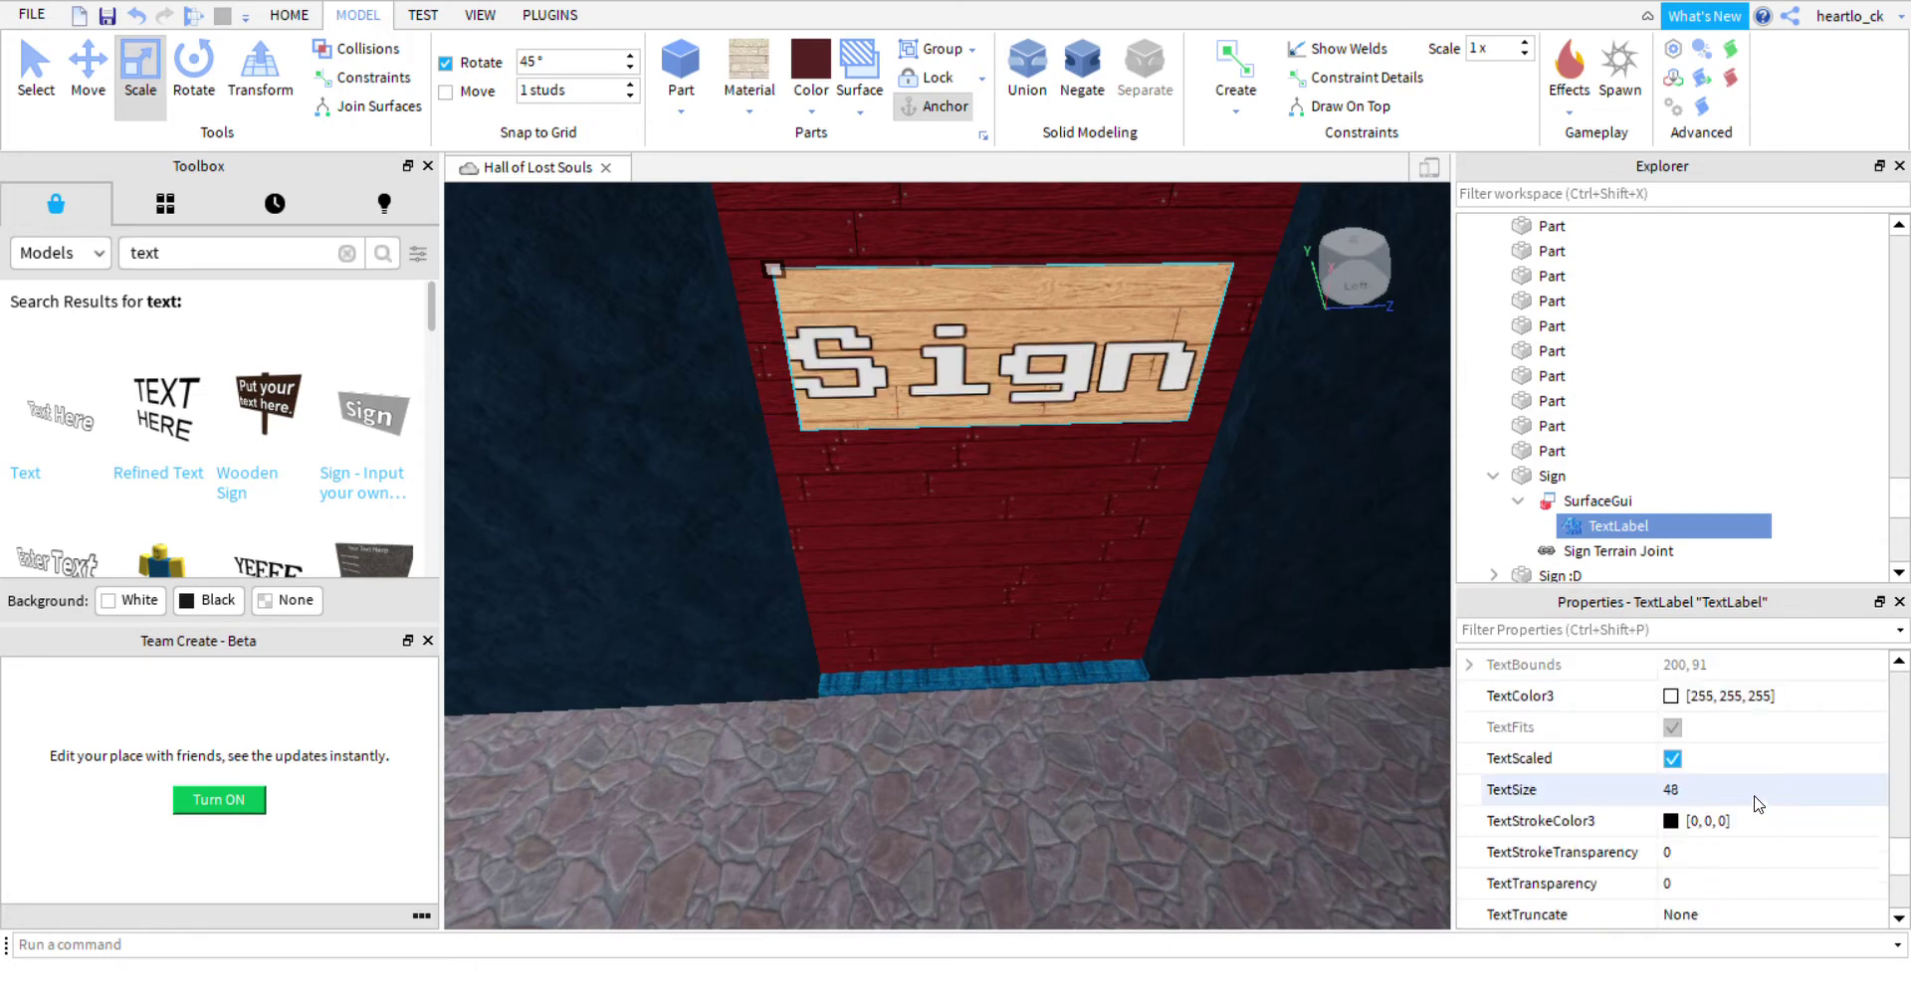
scroll(1757, 806, up, 6)
scroll(1742, 869, down, 2)
scroll(1750, 775, up, 5)
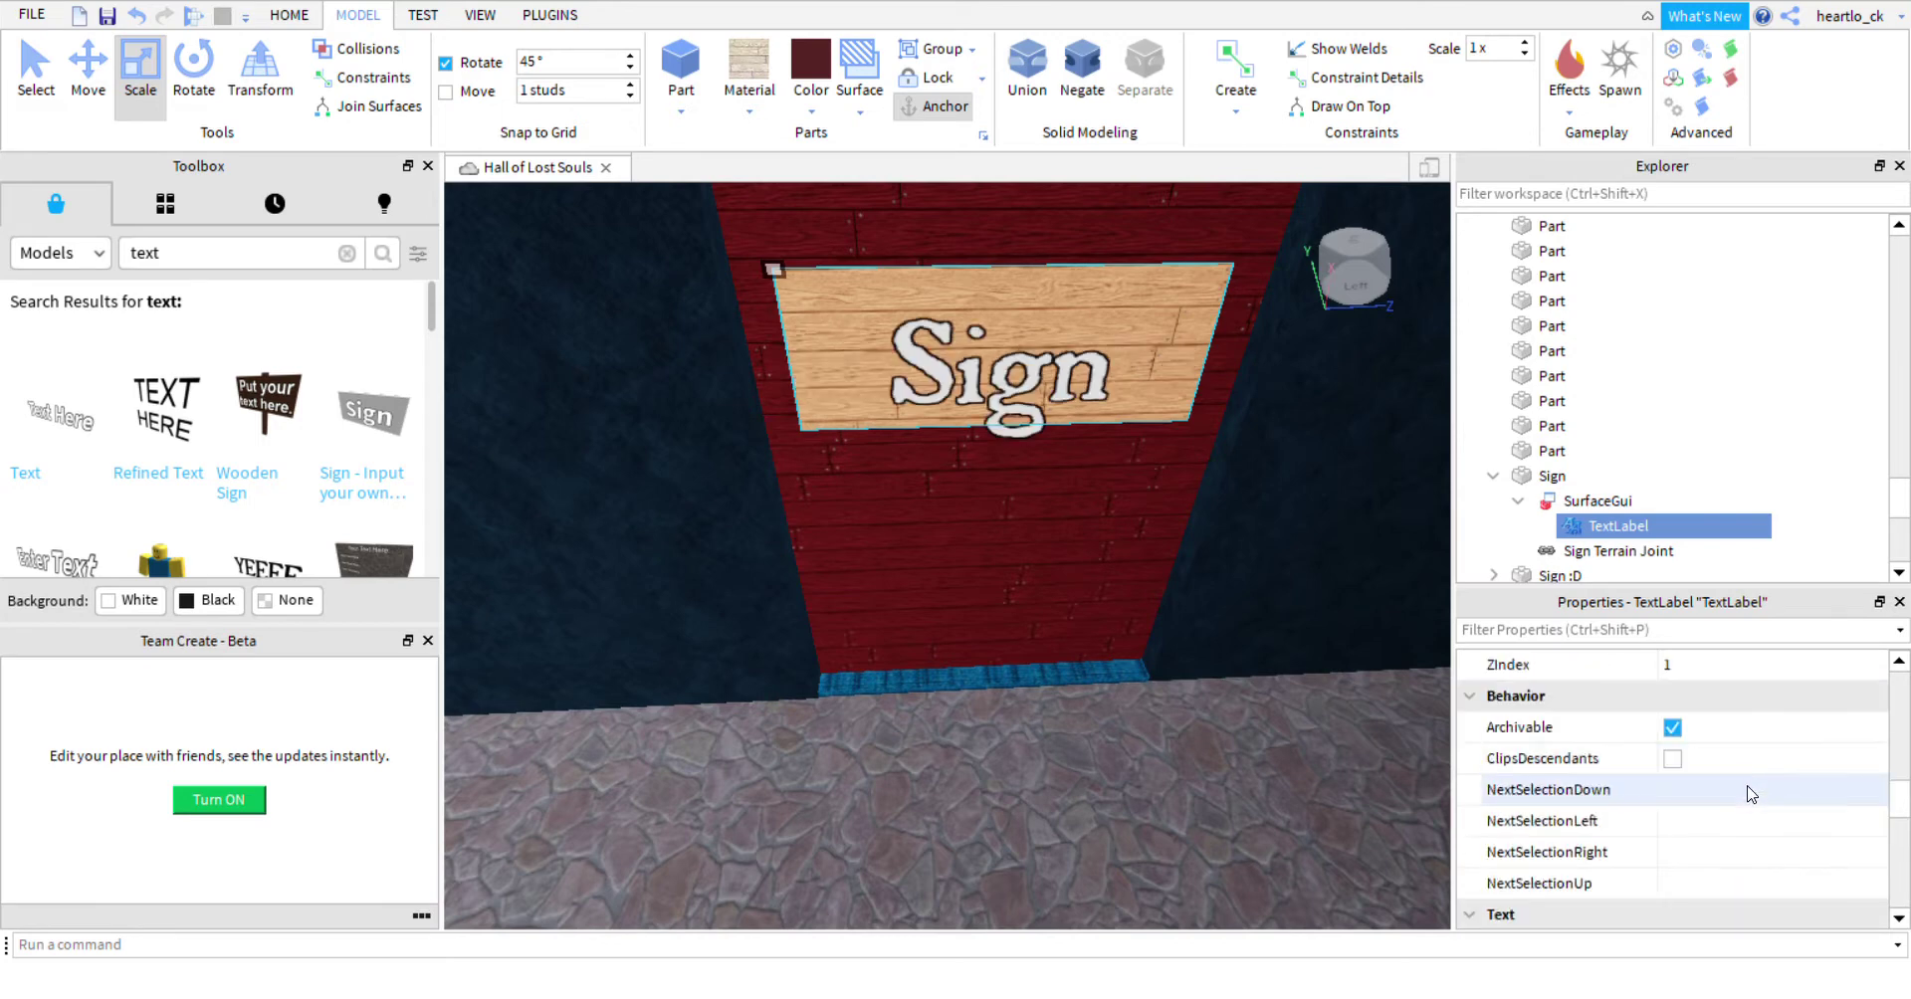
scroll(1659, 804, down, 8)
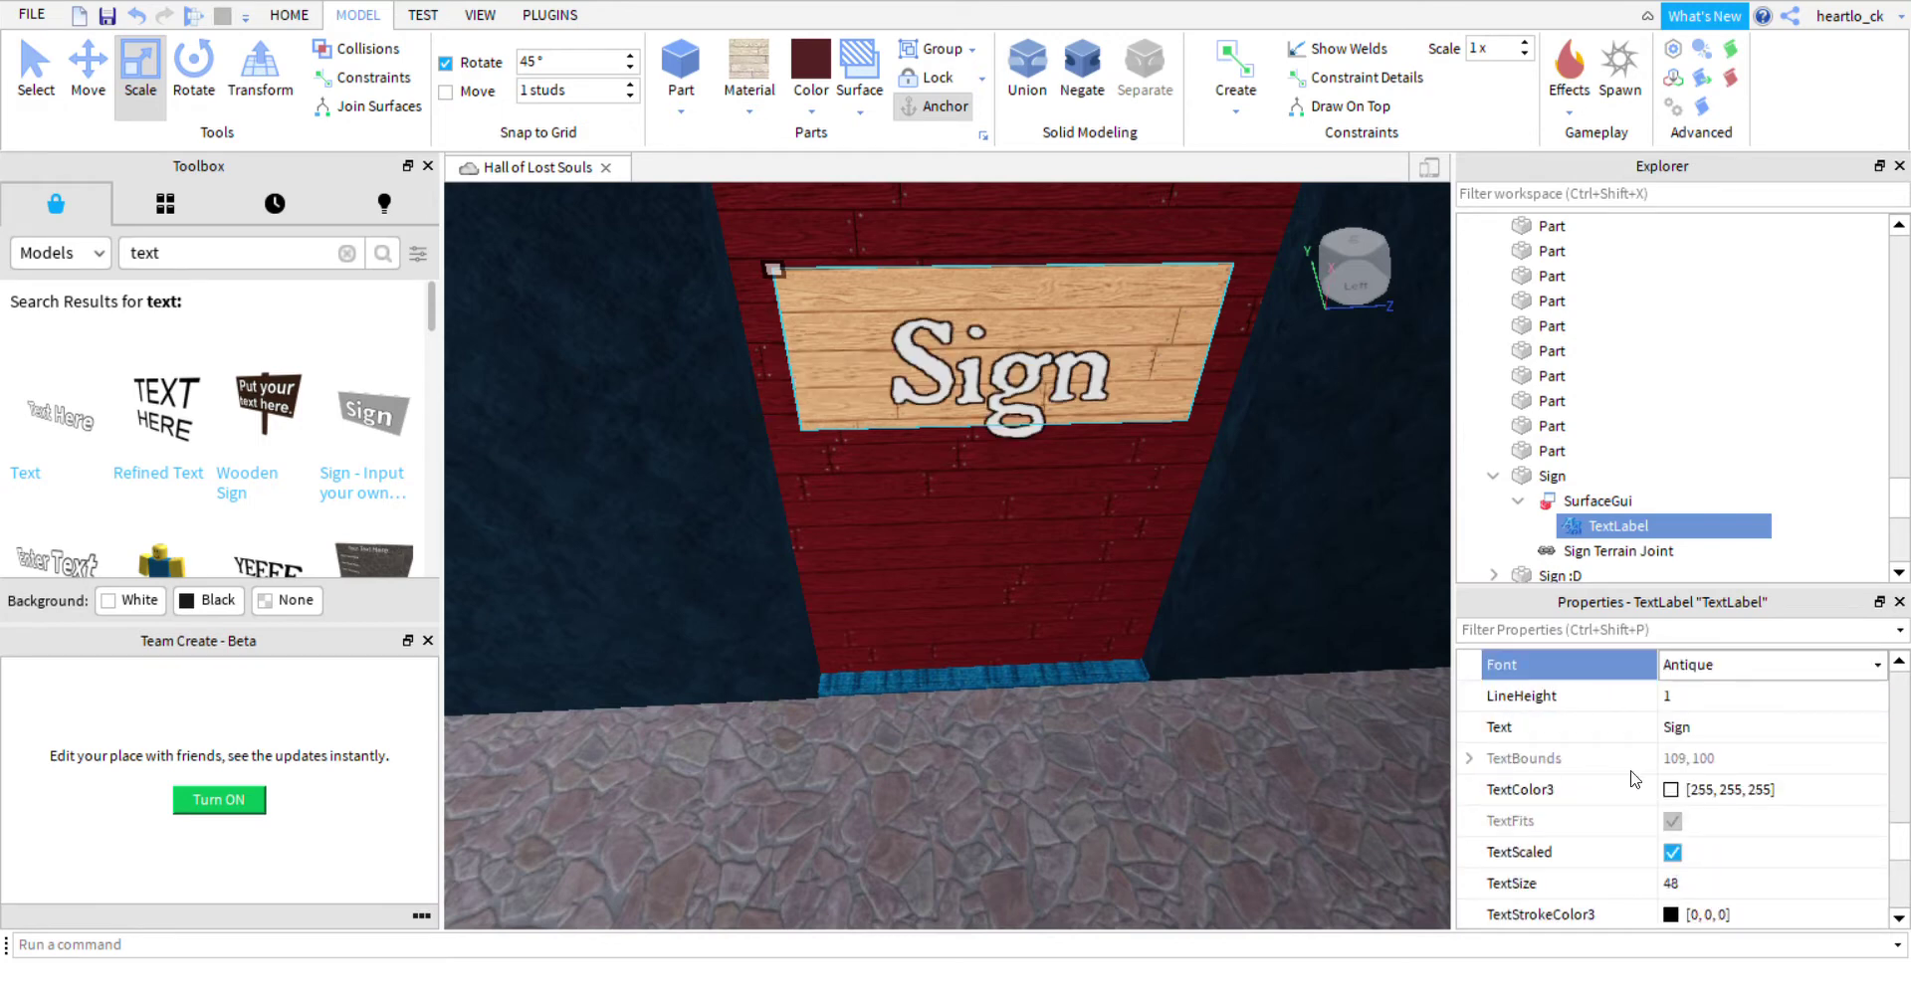
Change the sign's text to "Please don't come in".
click(1758, 731)
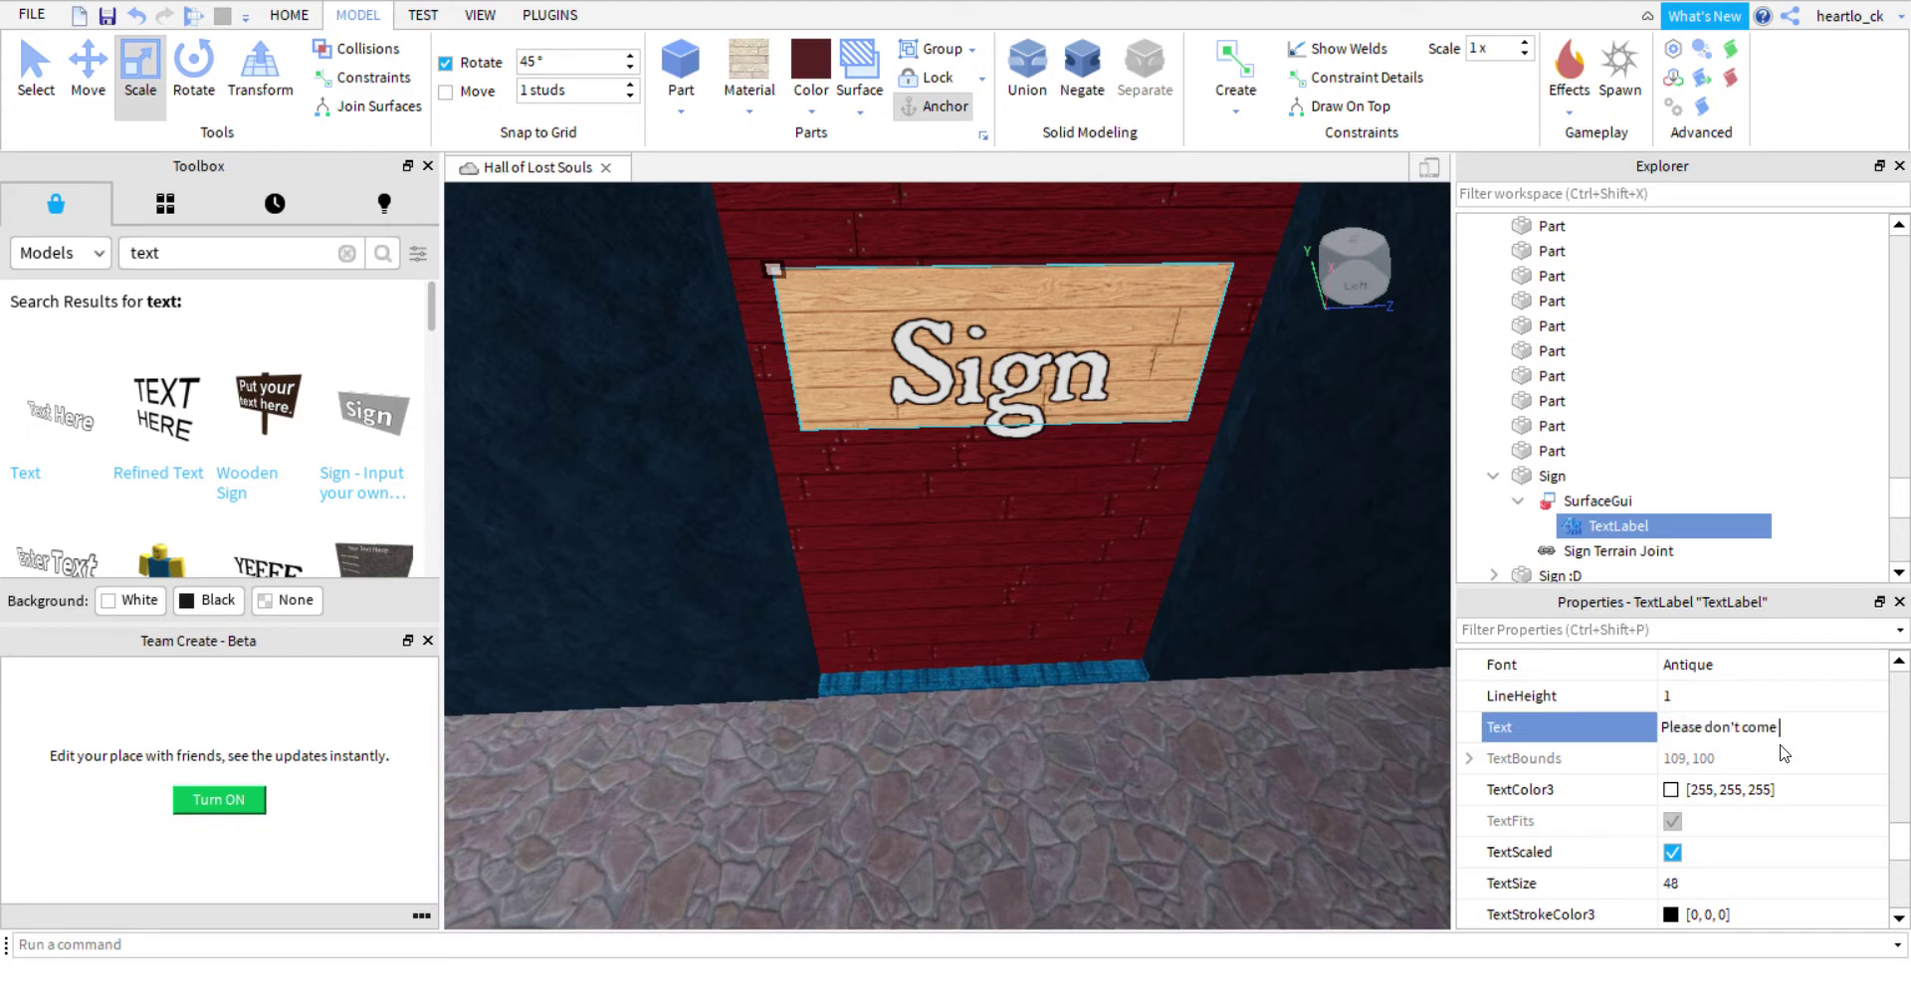
text(Please don't come in)
key(Return)
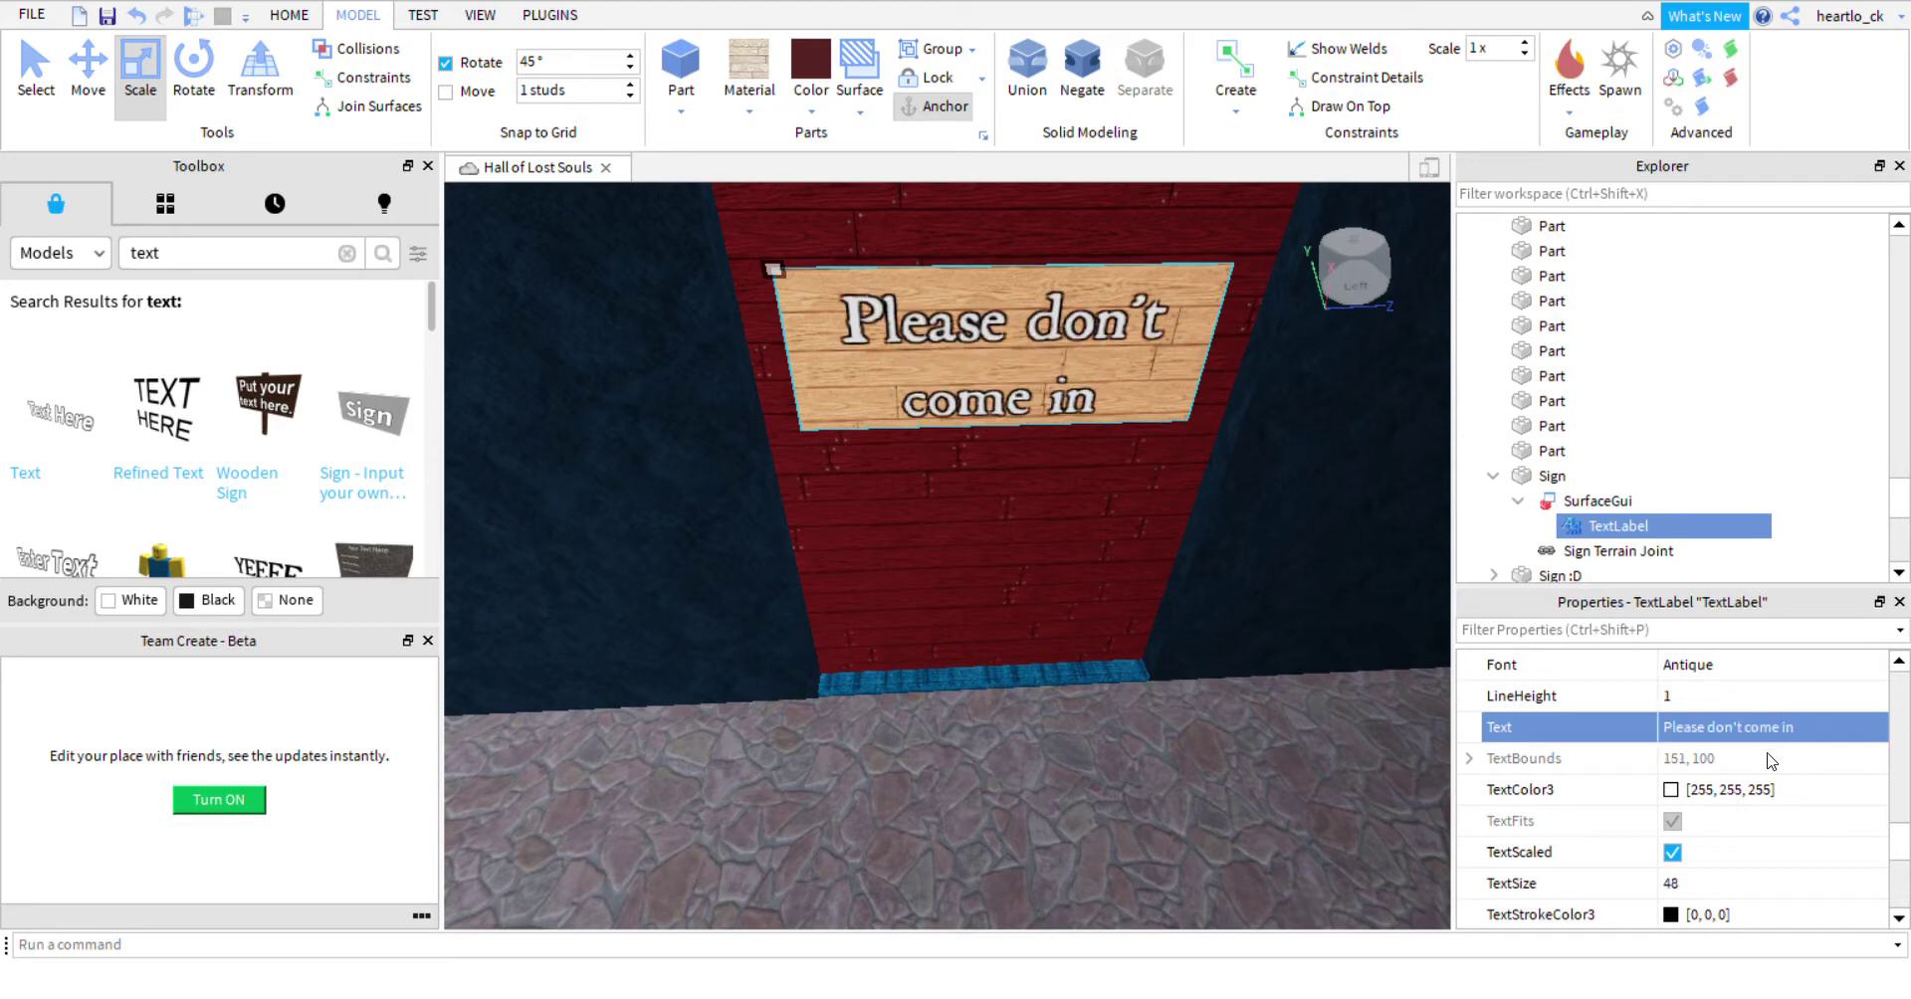
Set the sign label's text stroke transparency to 2 and its text color to 0, 0, 0.
scroll(1734, 821, down, 1)
click(1704, 822)
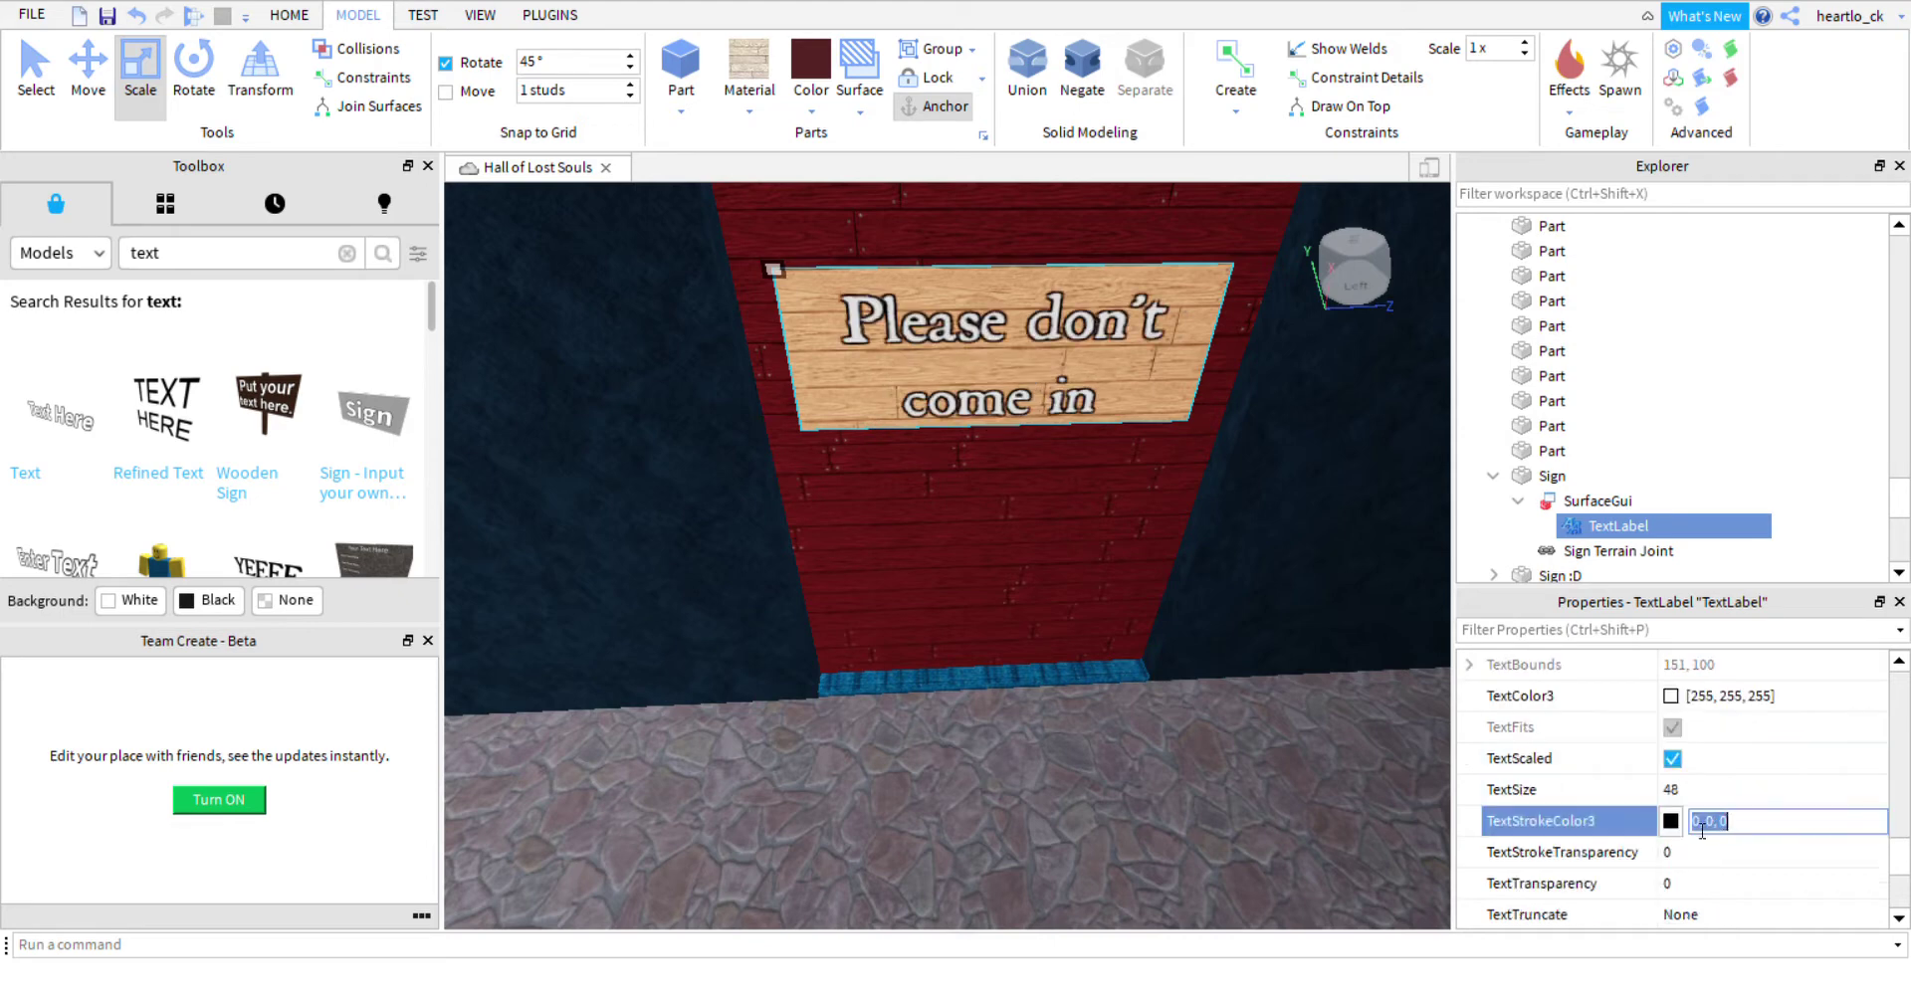
click(1699, 858)
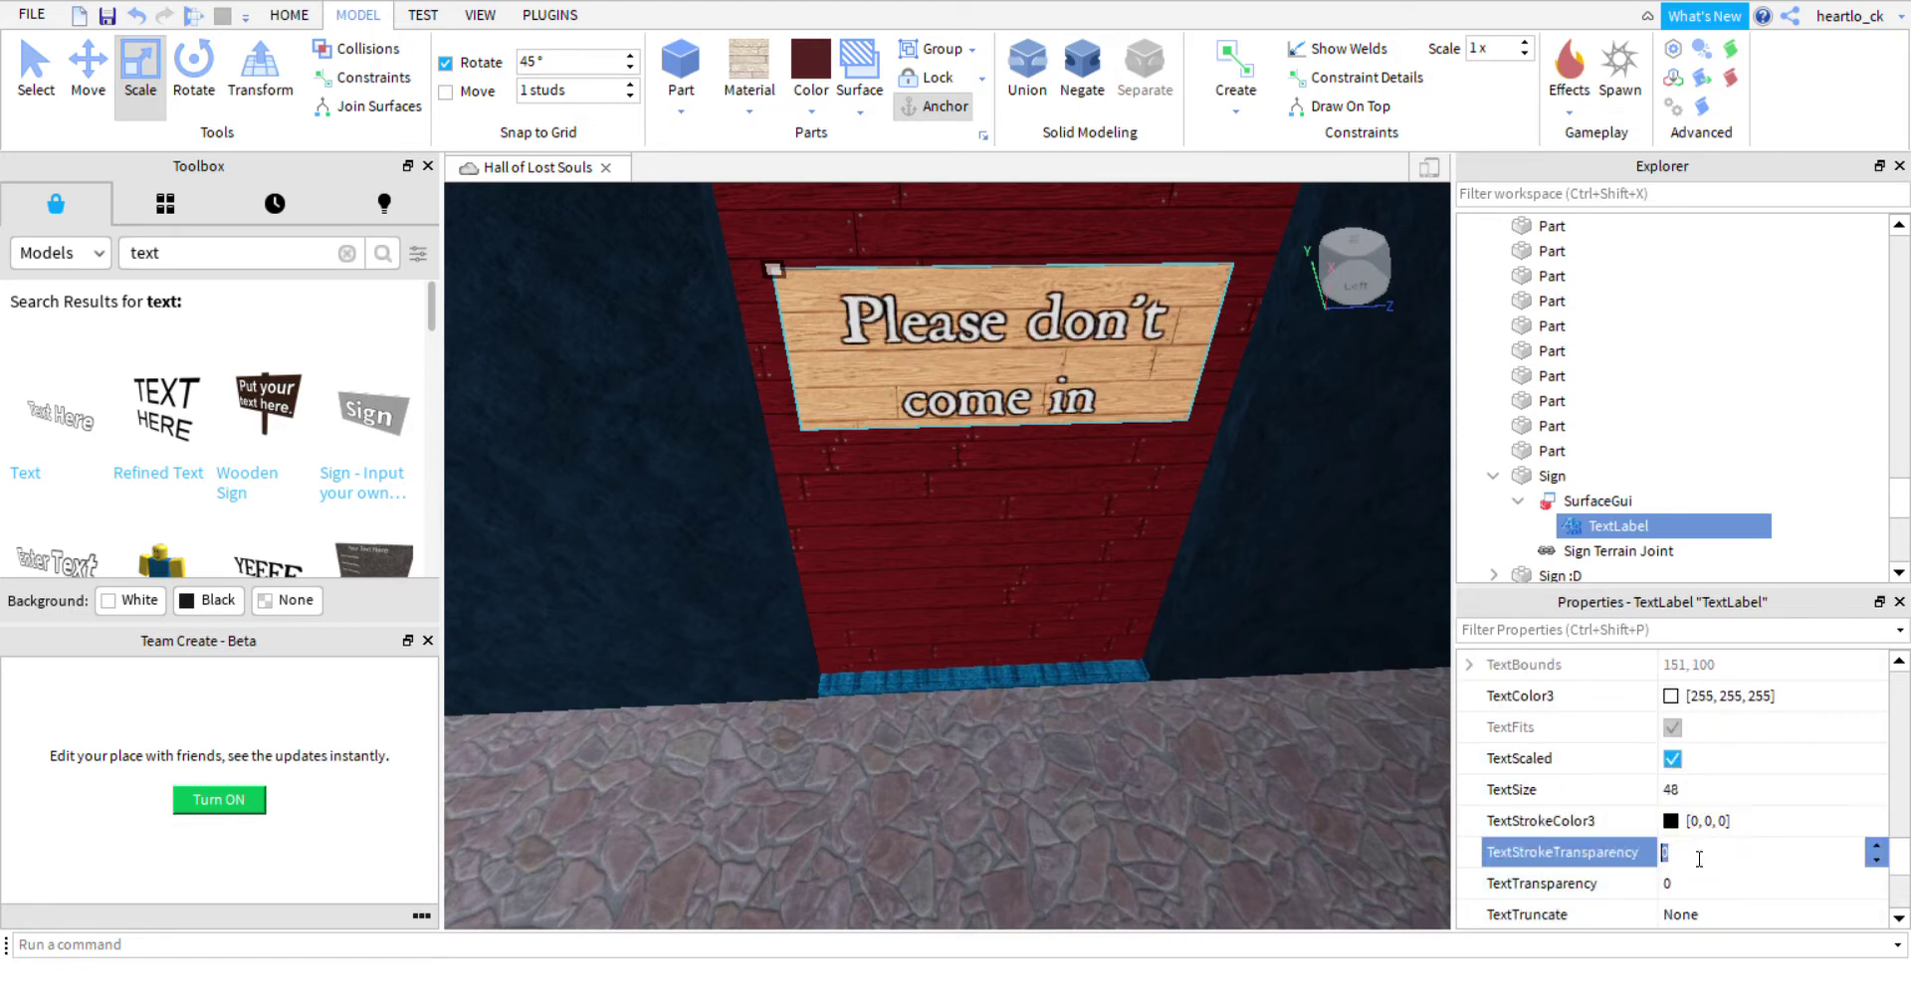
key(Return)
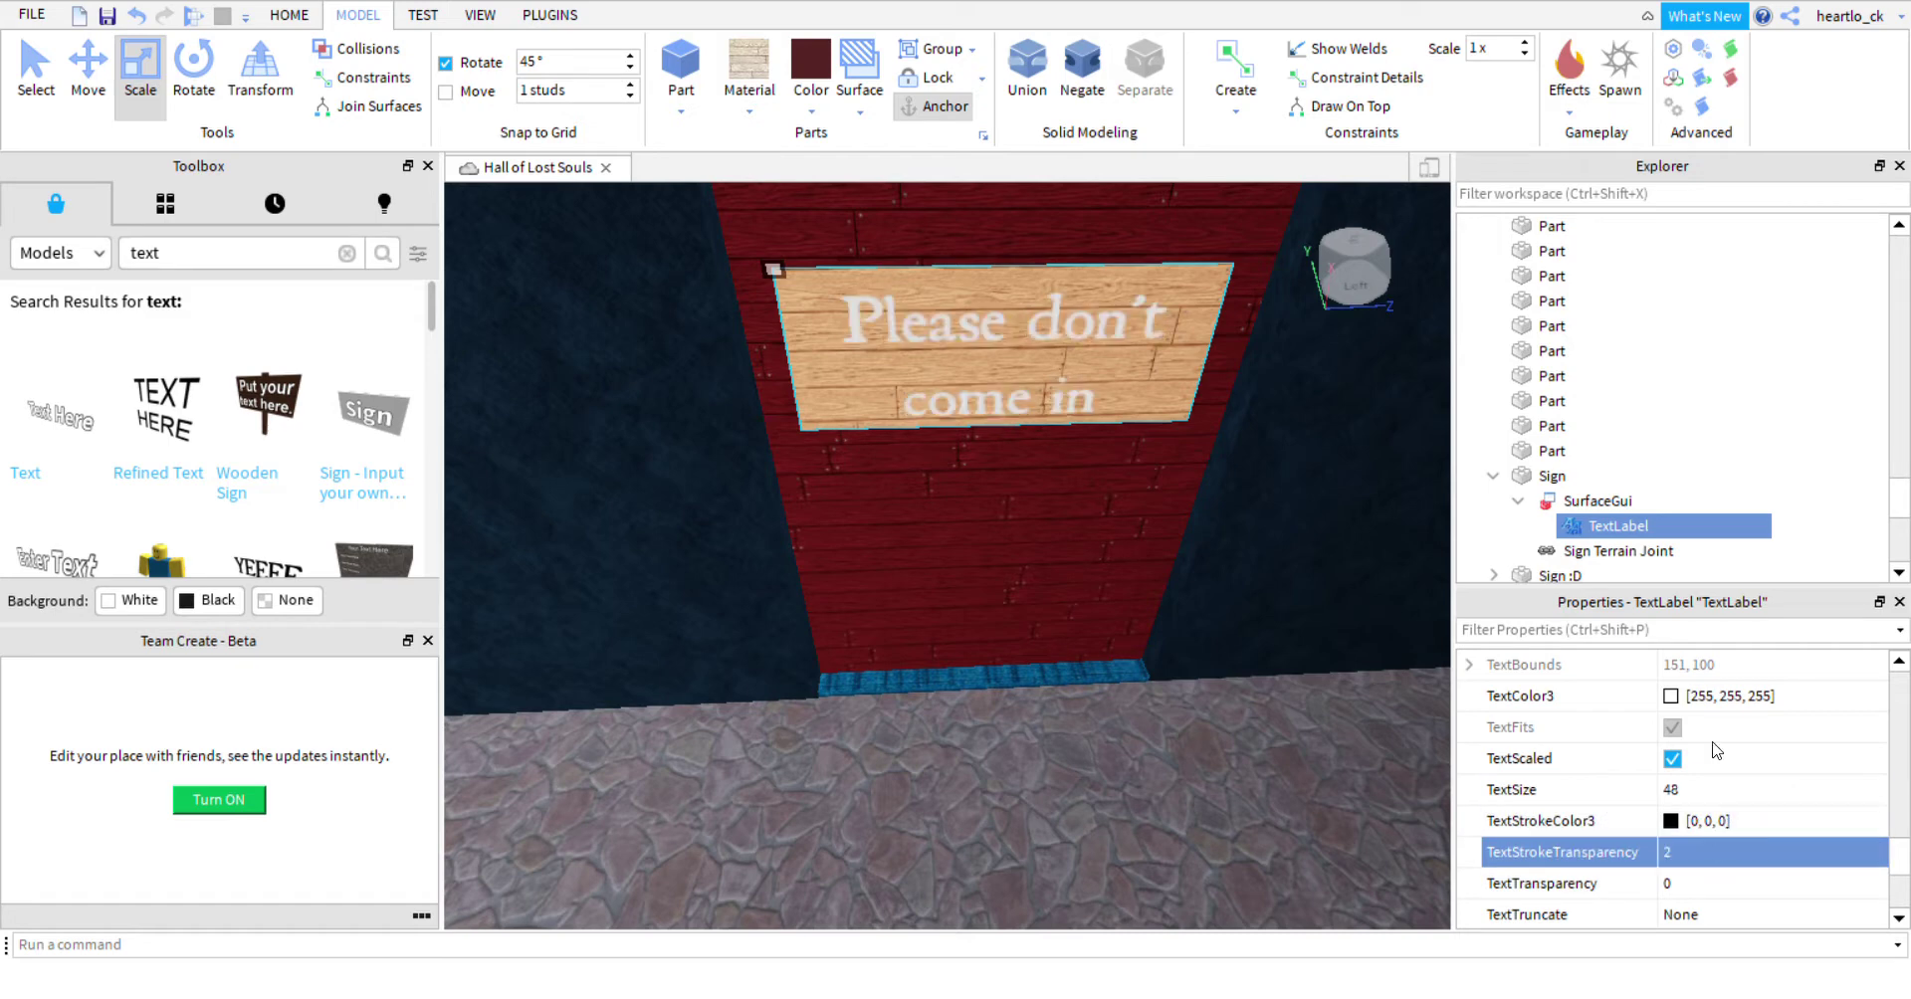
click(1683, 697)
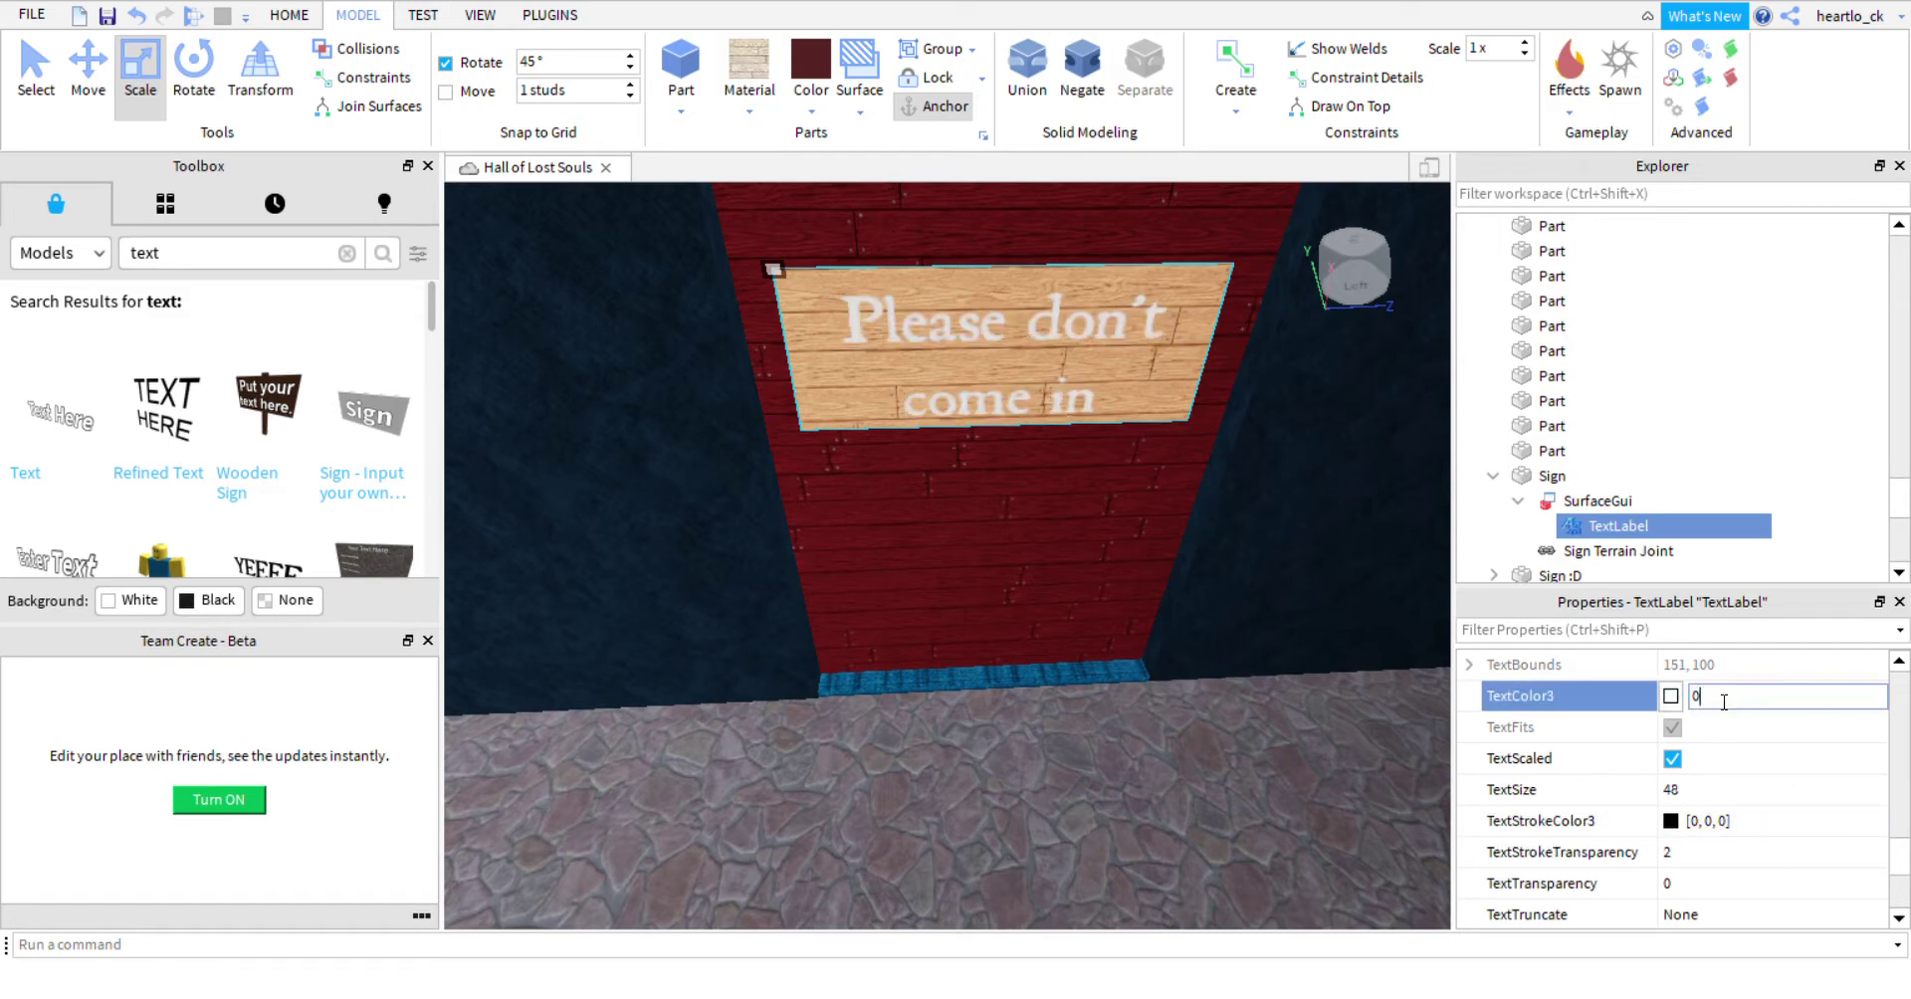
text(0, 0, 0)
key(Return)
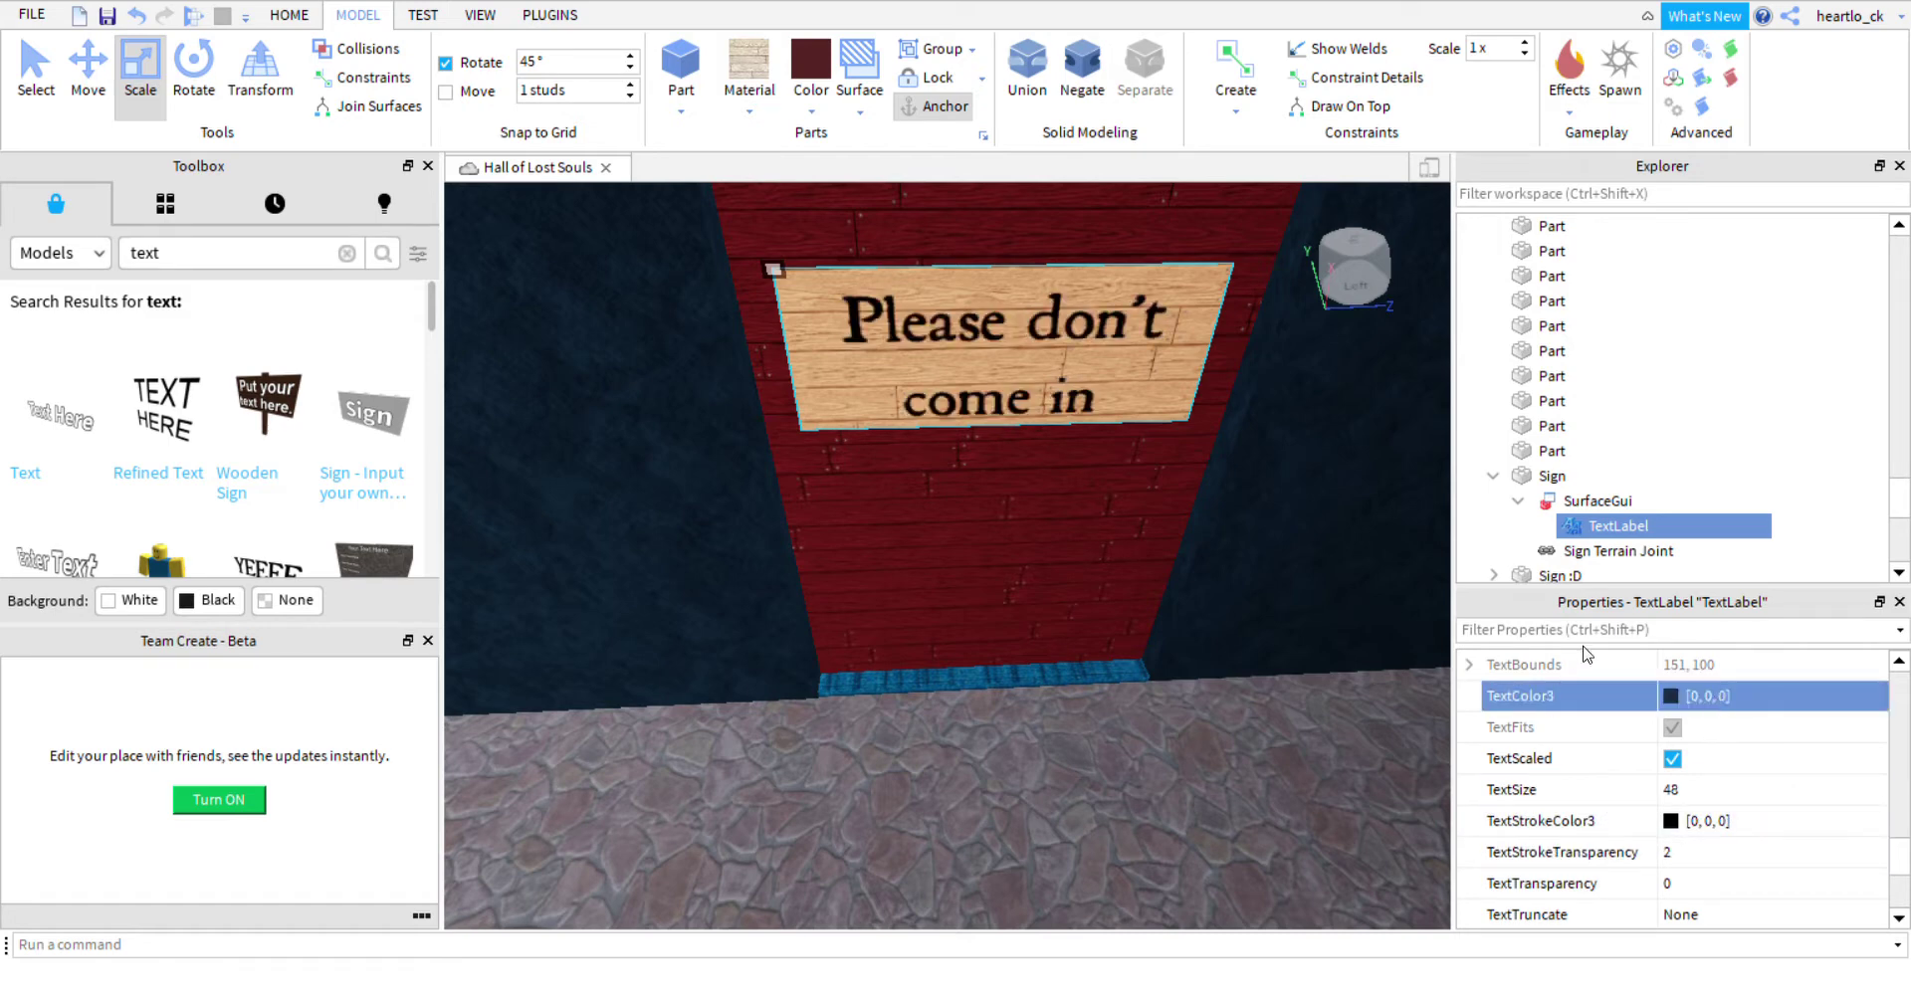
click(1159, 426)
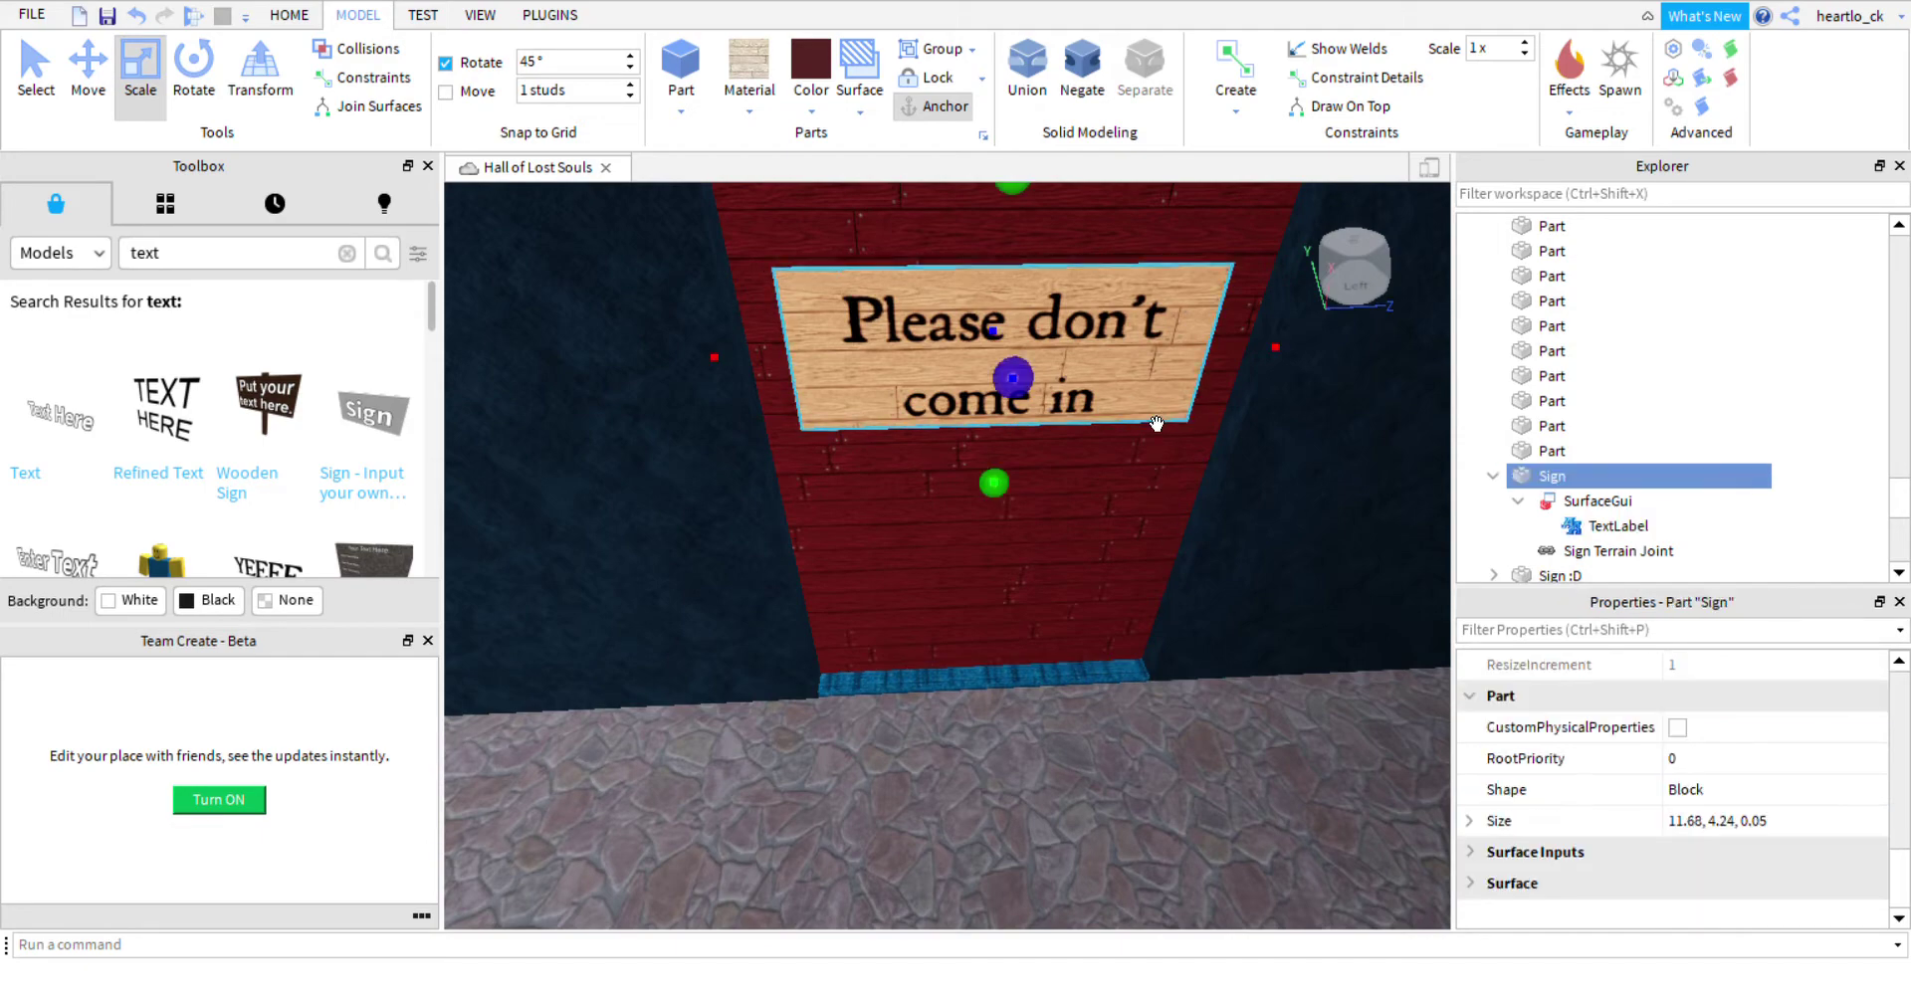
key(ctrl+d)
scroll(963, 461, down, 4)
key(ctrl+z)
right_drag(1071, 550, 1072, 551)
scroll(1072, 551, up, 3)
click(1073, 551)
Duplicate the "Please don't come in" sign on the red door.
click(1215, 379)
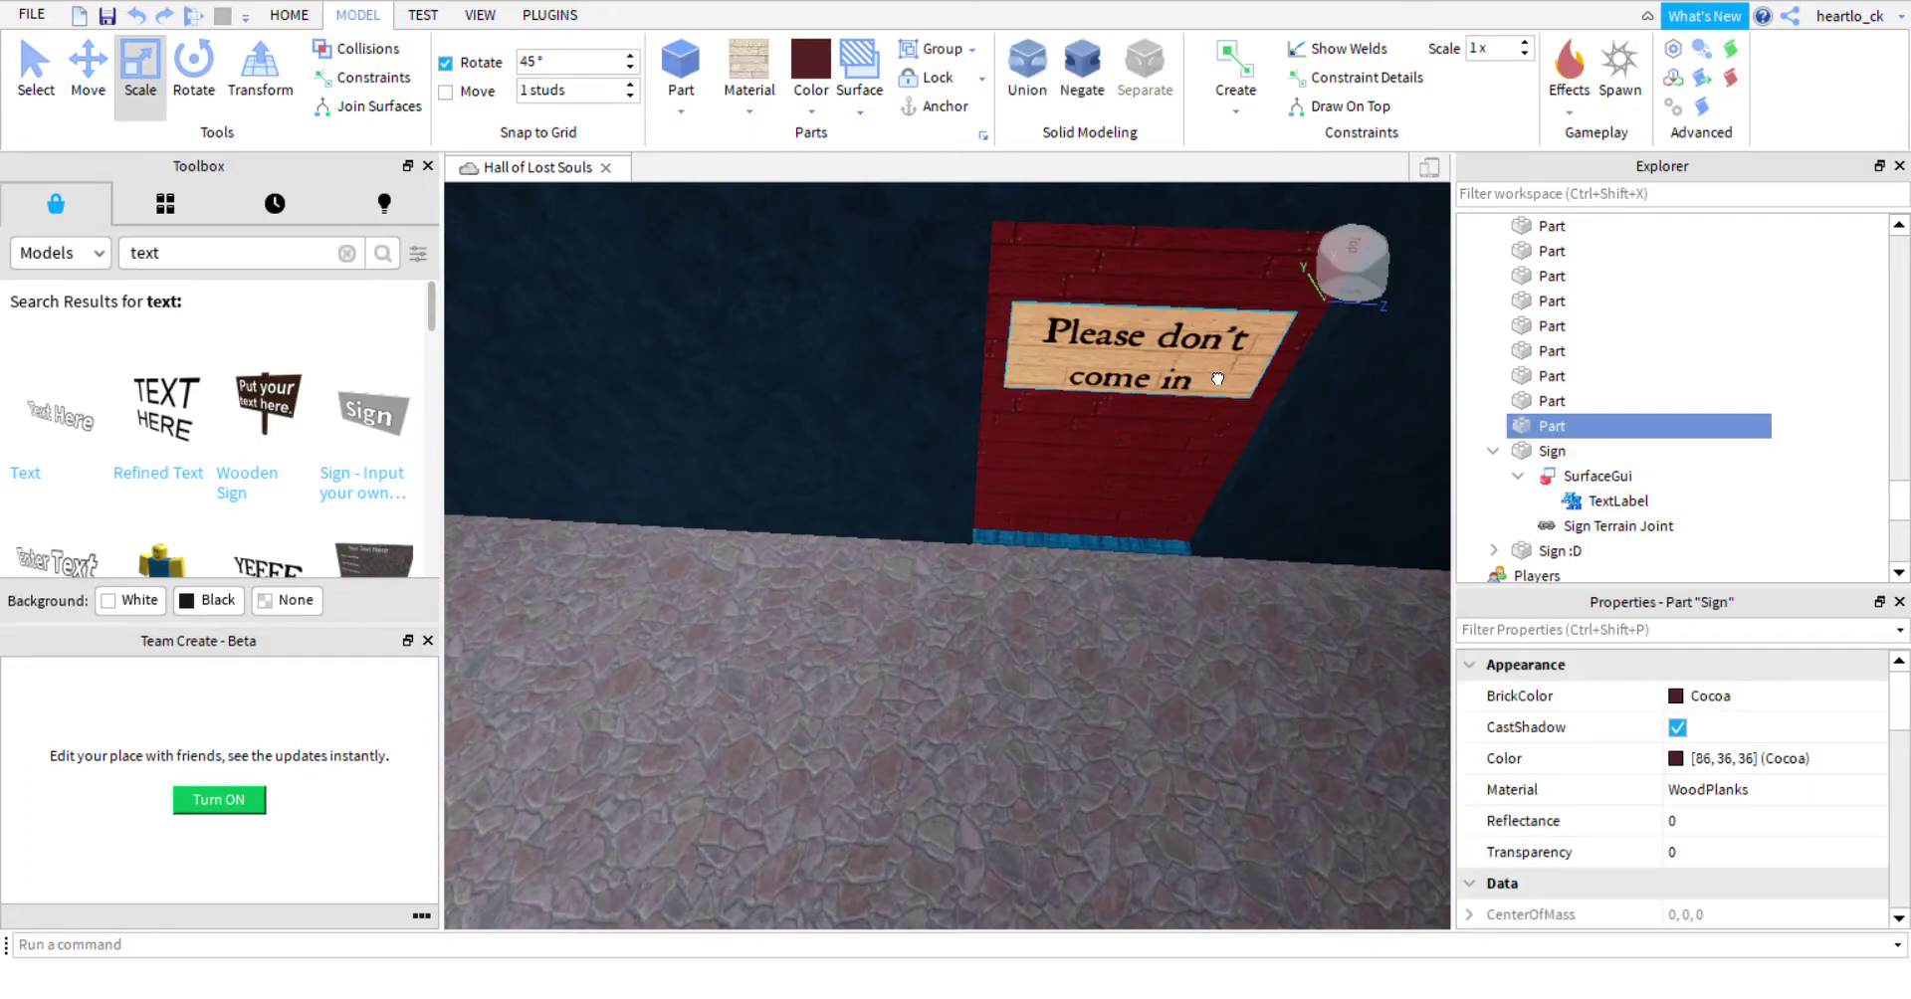
click(1217, 377)
key(ctrl+d)
right_drag(1119, 491, 1119, 493)
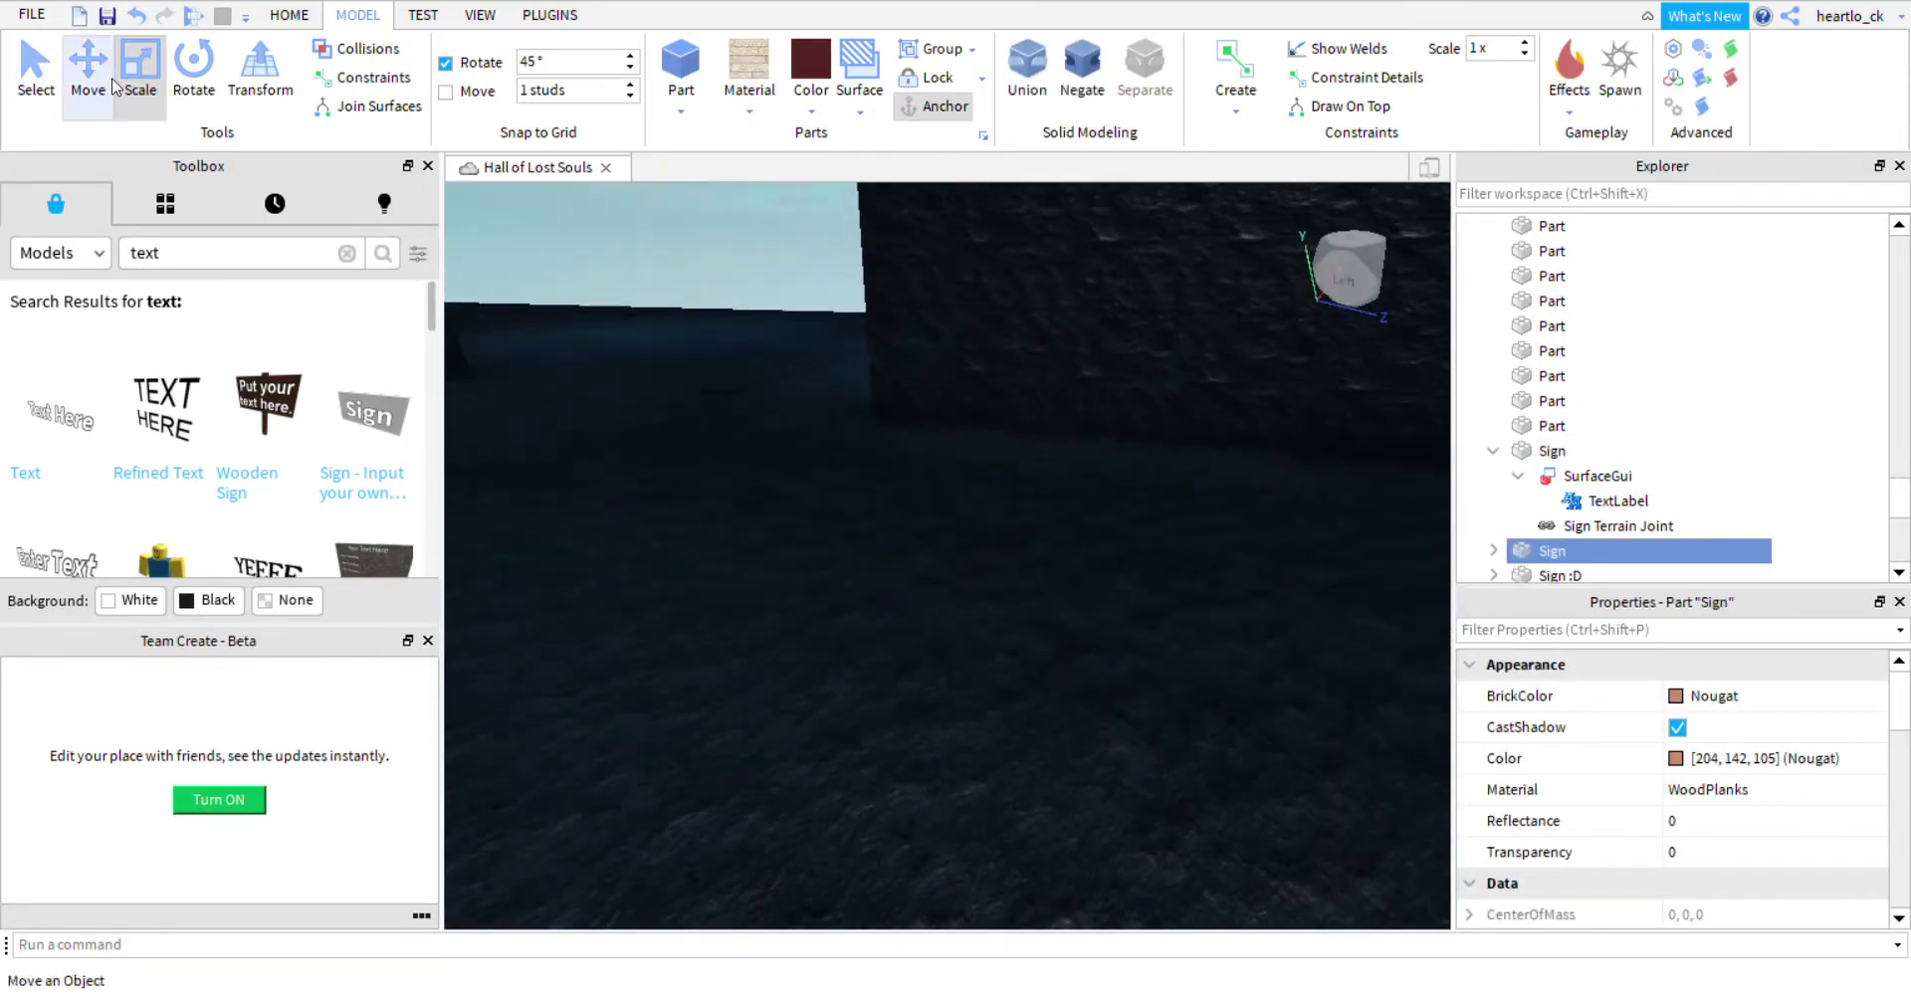
Move the duplicated sign down from above the wall onto the red door, just beneath the original sign.
click(93, 72)
key(f)
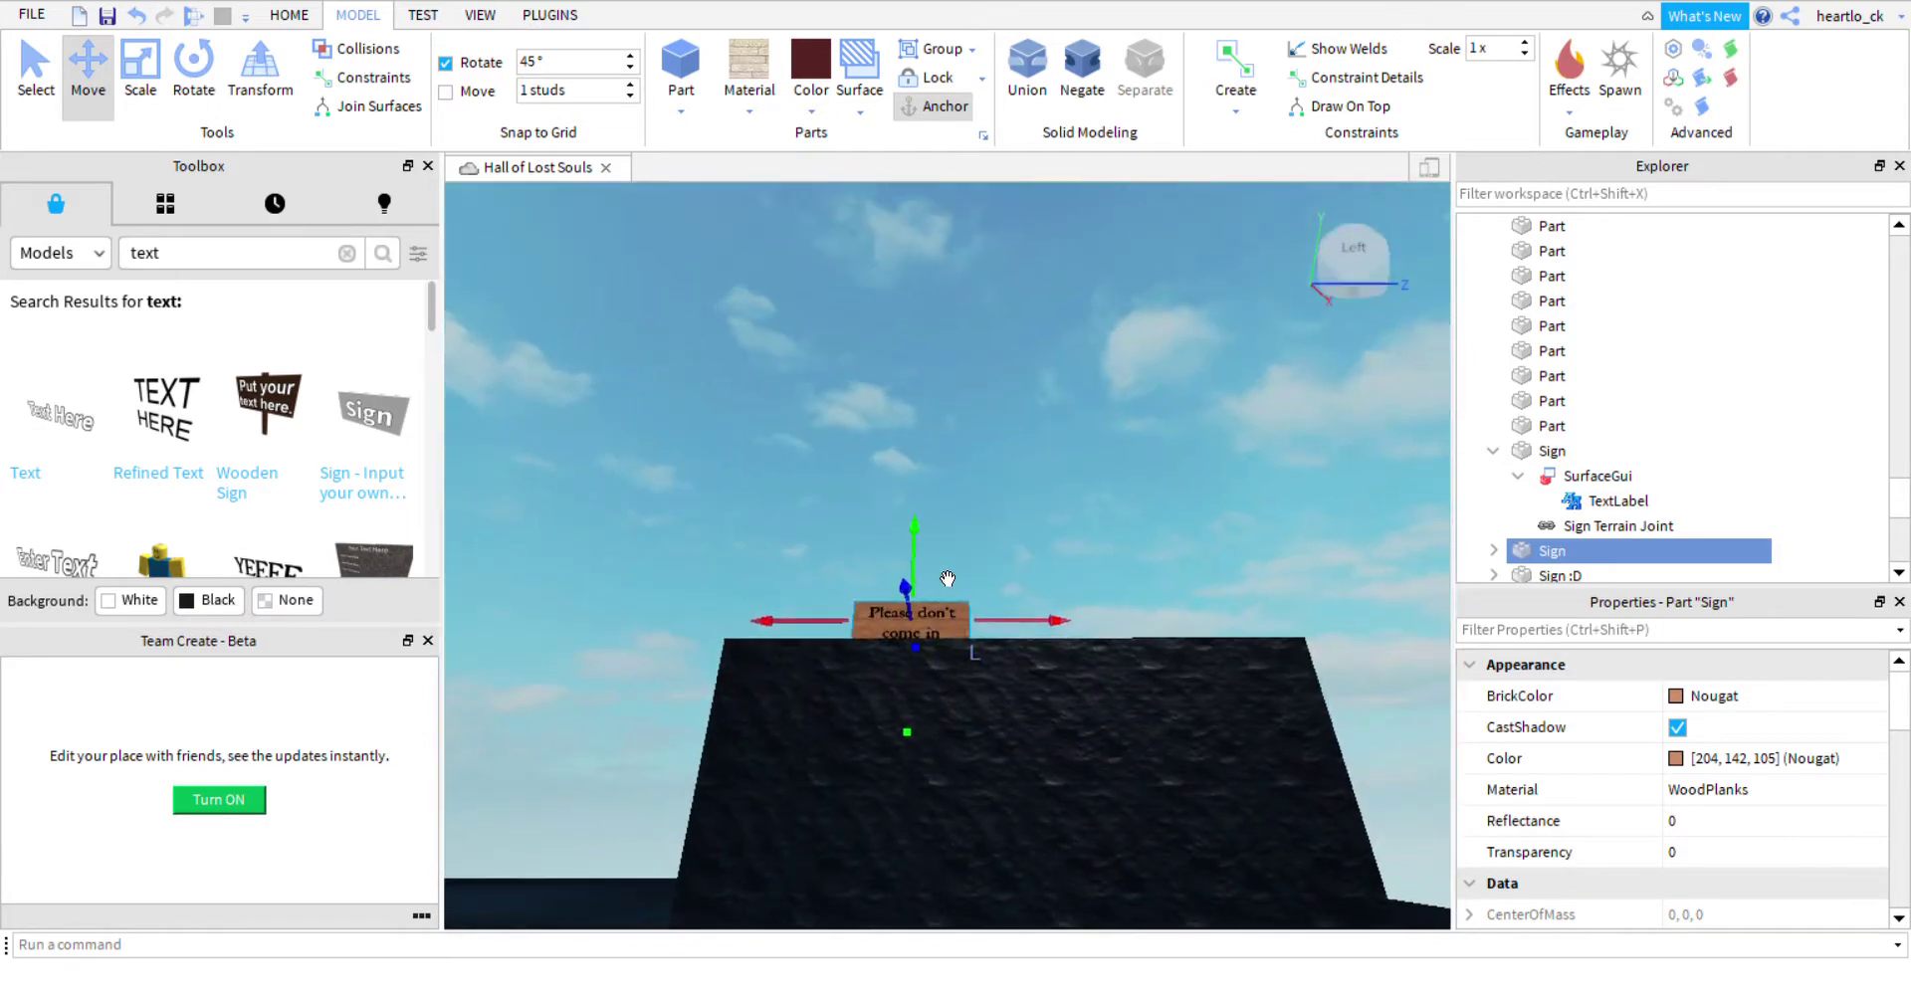
drag(948, 578, 924, 966)
right_drag(1040, 786, 1040, 784)
right_drag(1064, 594, 1064, 594)
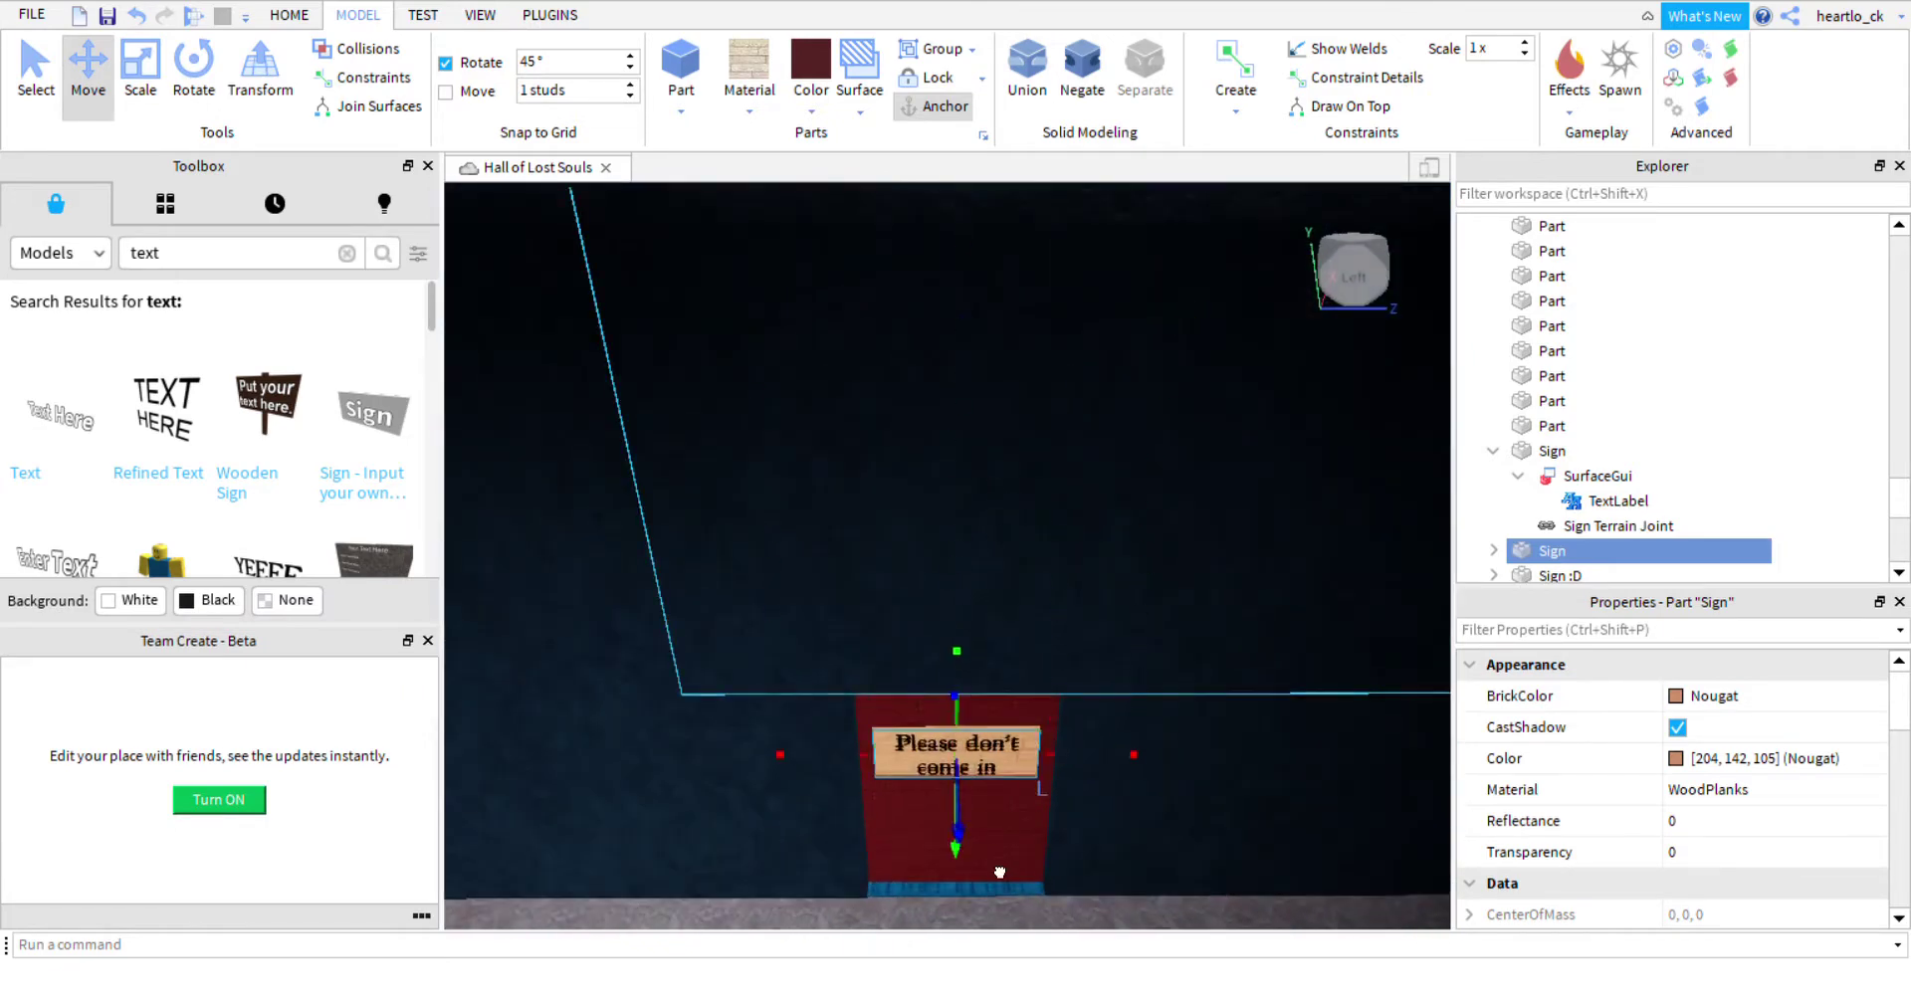
drag(1001, 872, 1016, 882)
right_drag(993, 848, 1017, 872)
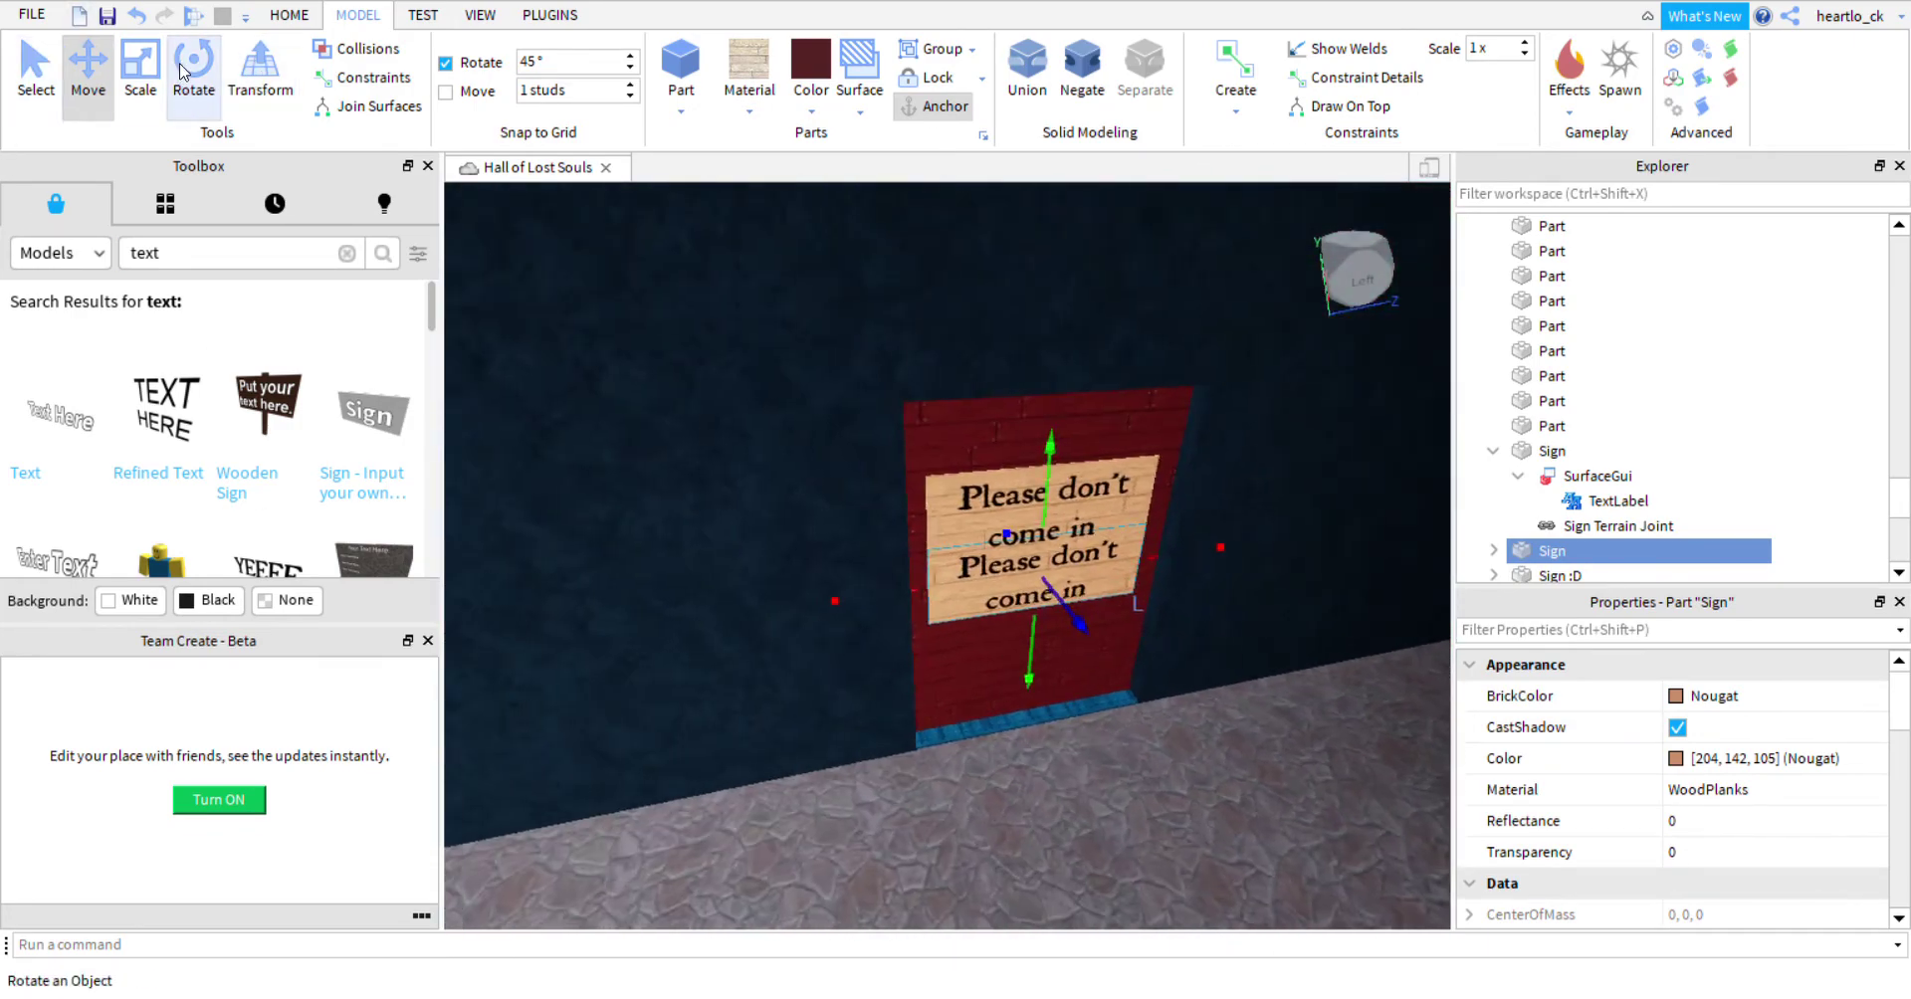
Narrow the duplicated sign from its left edge and extend its lower edge downward to make it taller.
key(ctrl+3)
drag(914, 626, 970, 627)
right_drag(972, 627, 968, 623)
key(w)
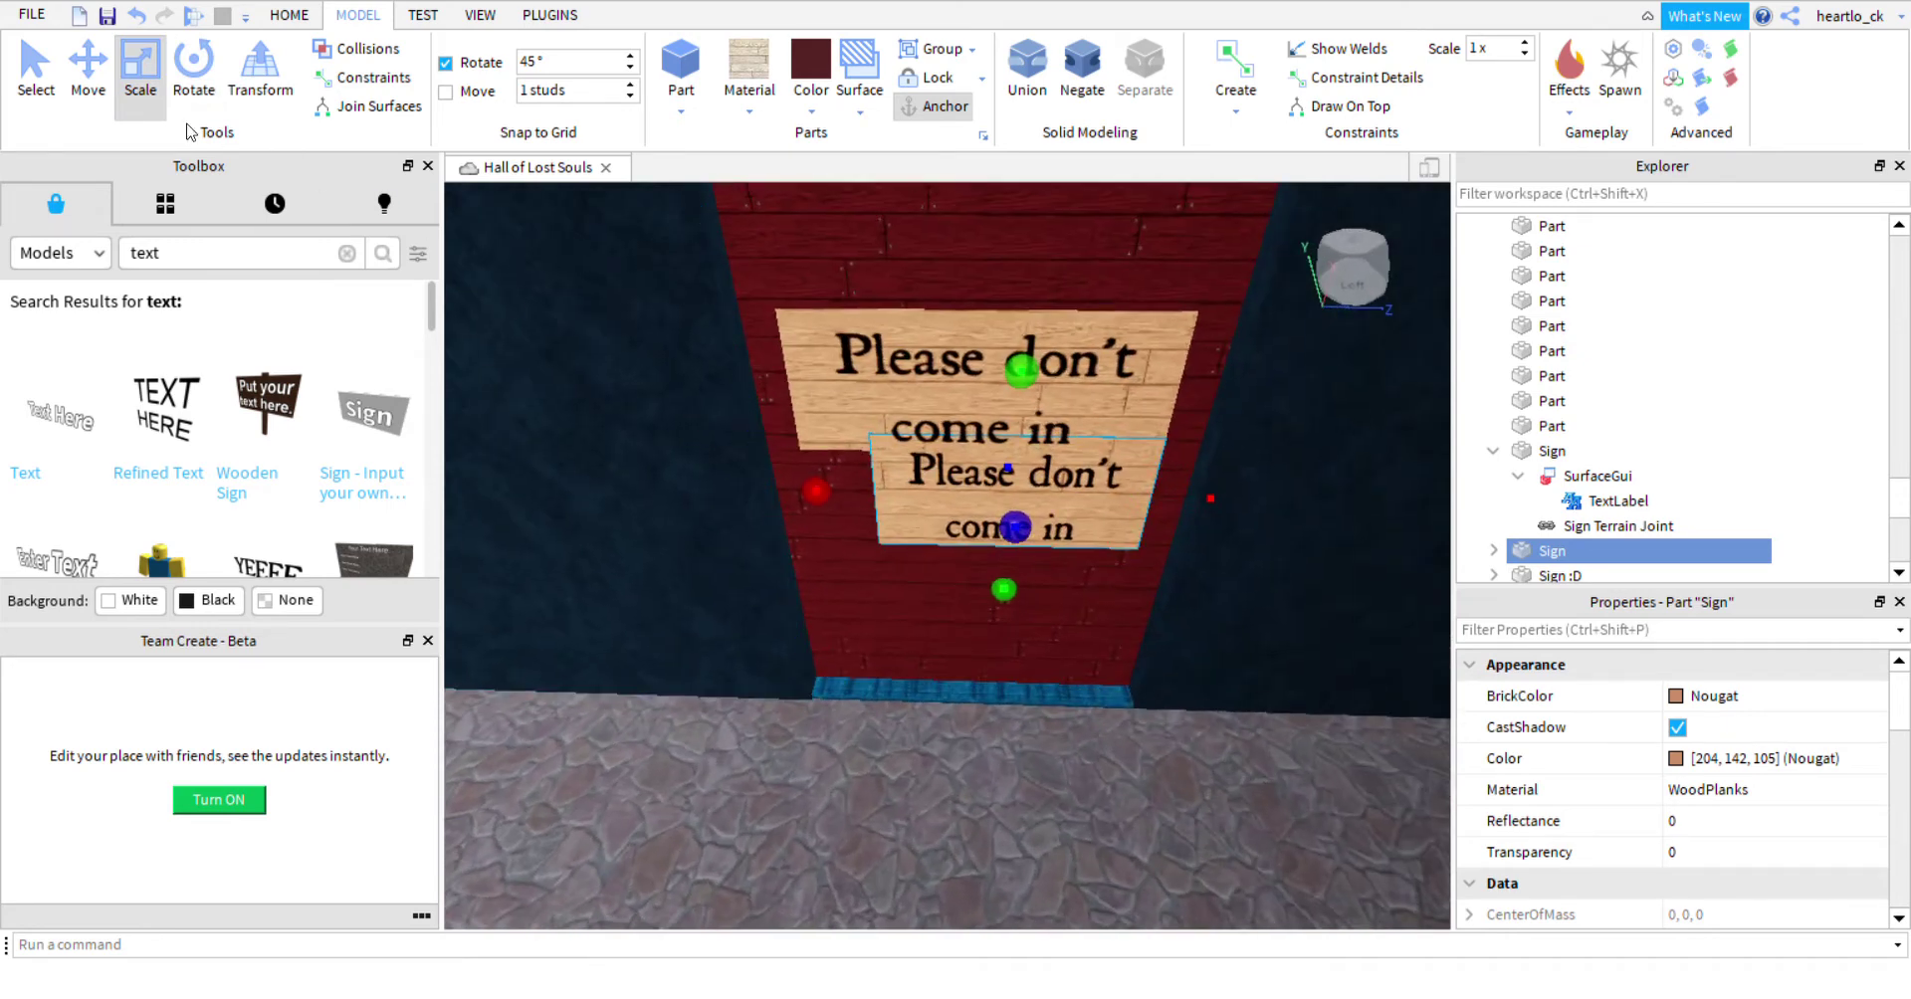
drag(1004, 589, 1003, 629)
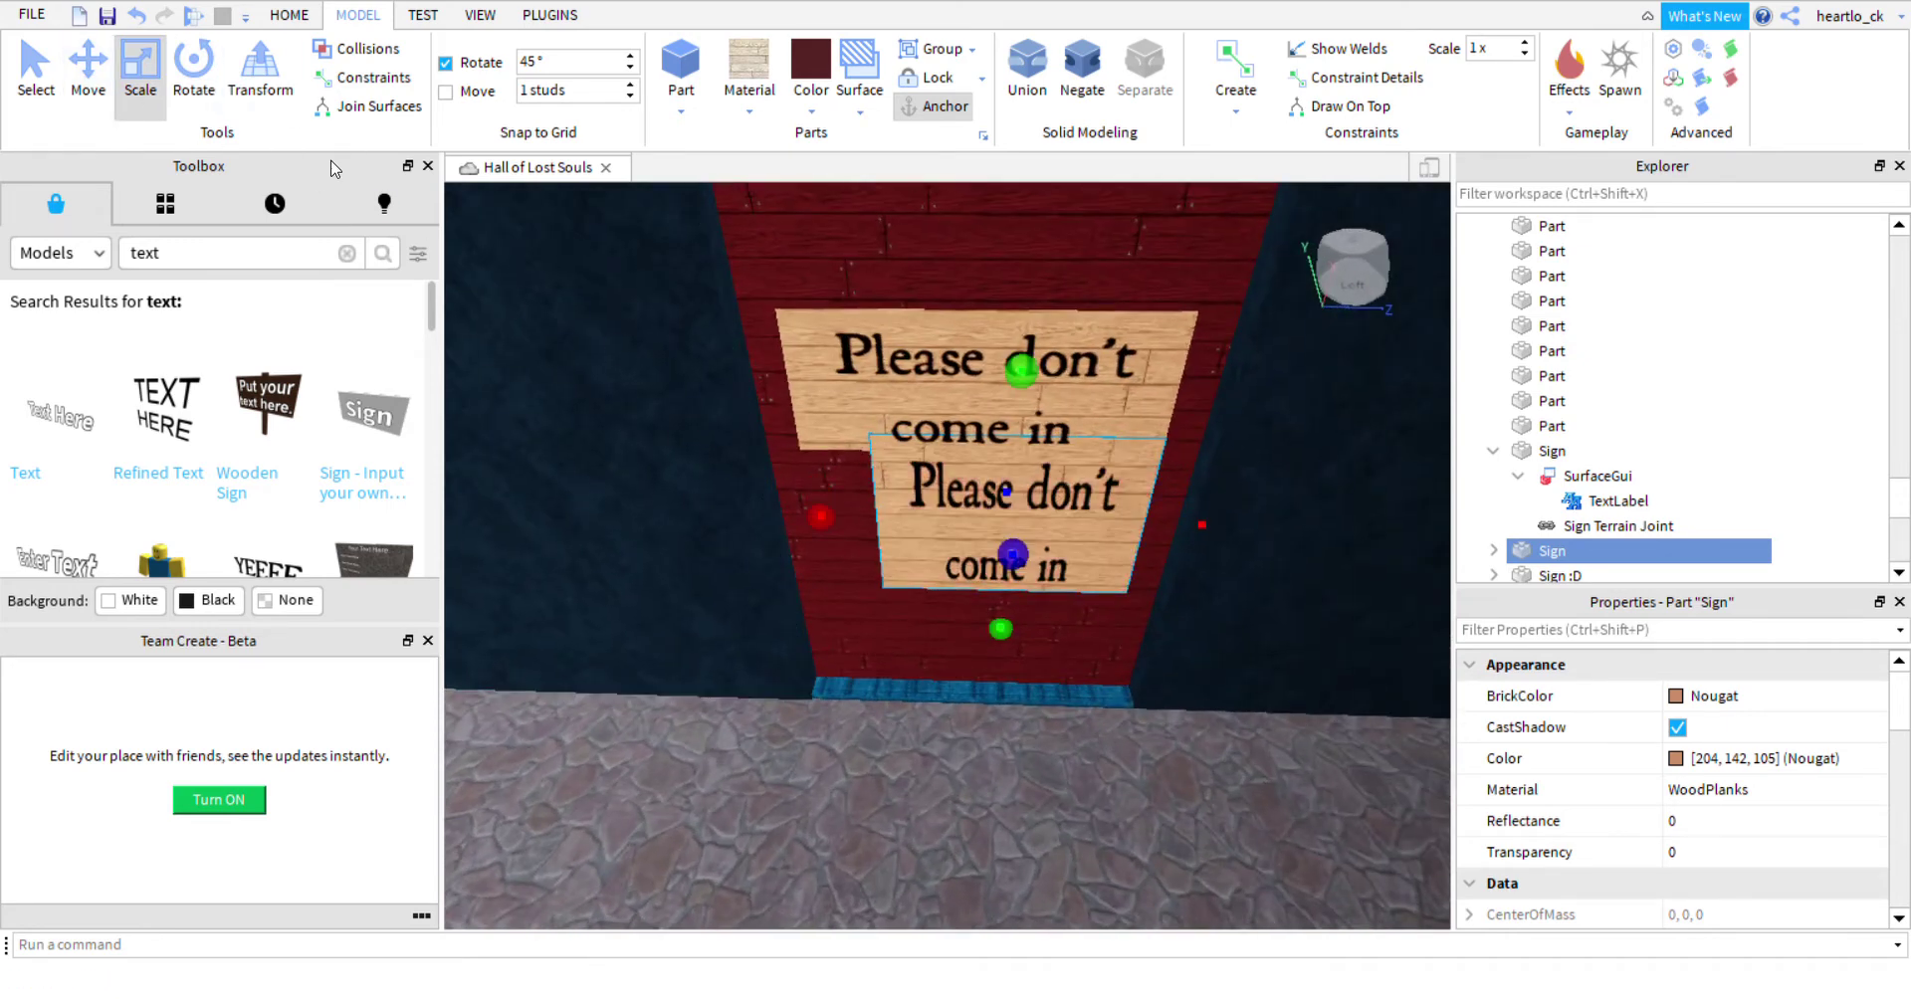
Center the duplicated sign on the door and align its upper edge directly below the original sign.
key(ctrl+2)
drag(900, 557, 734, 547)
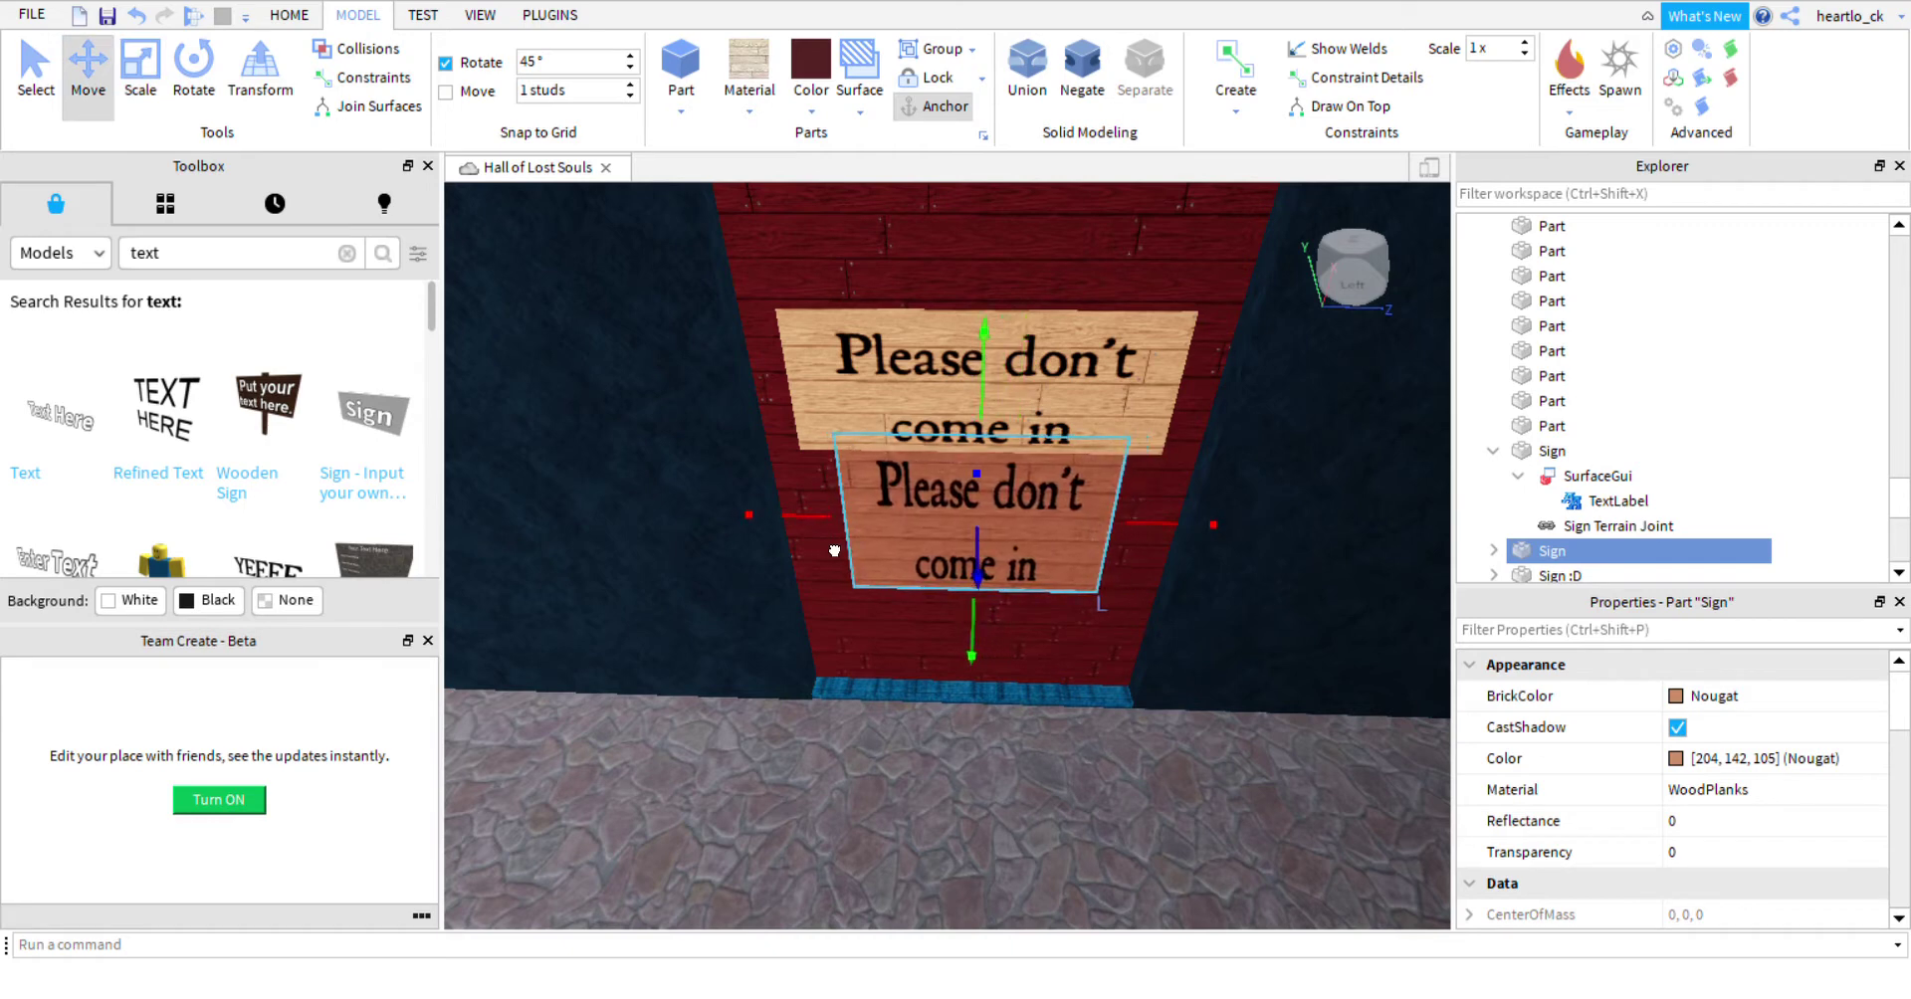
drag(984, 393, 984, 411)
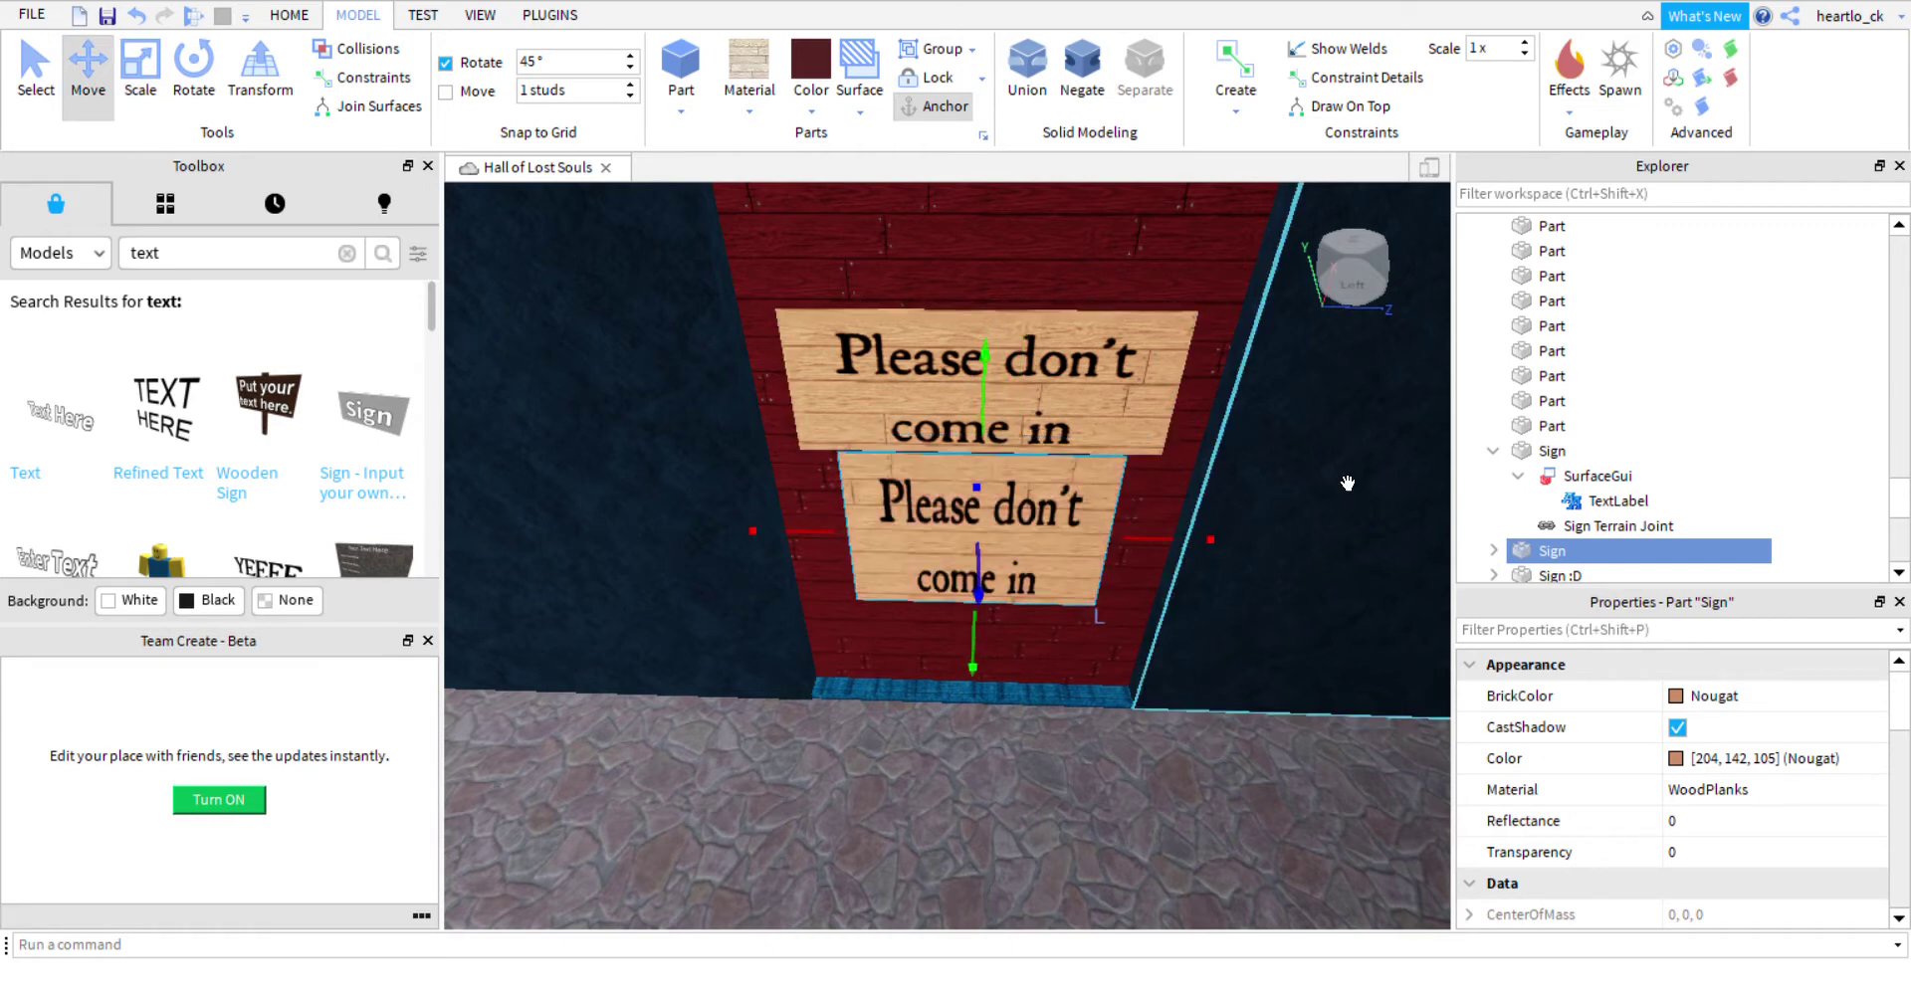
Change the lower sign's text to the owner's username followed by "dosen't want that at the moment".
scroll(1543, 527, down, 1)
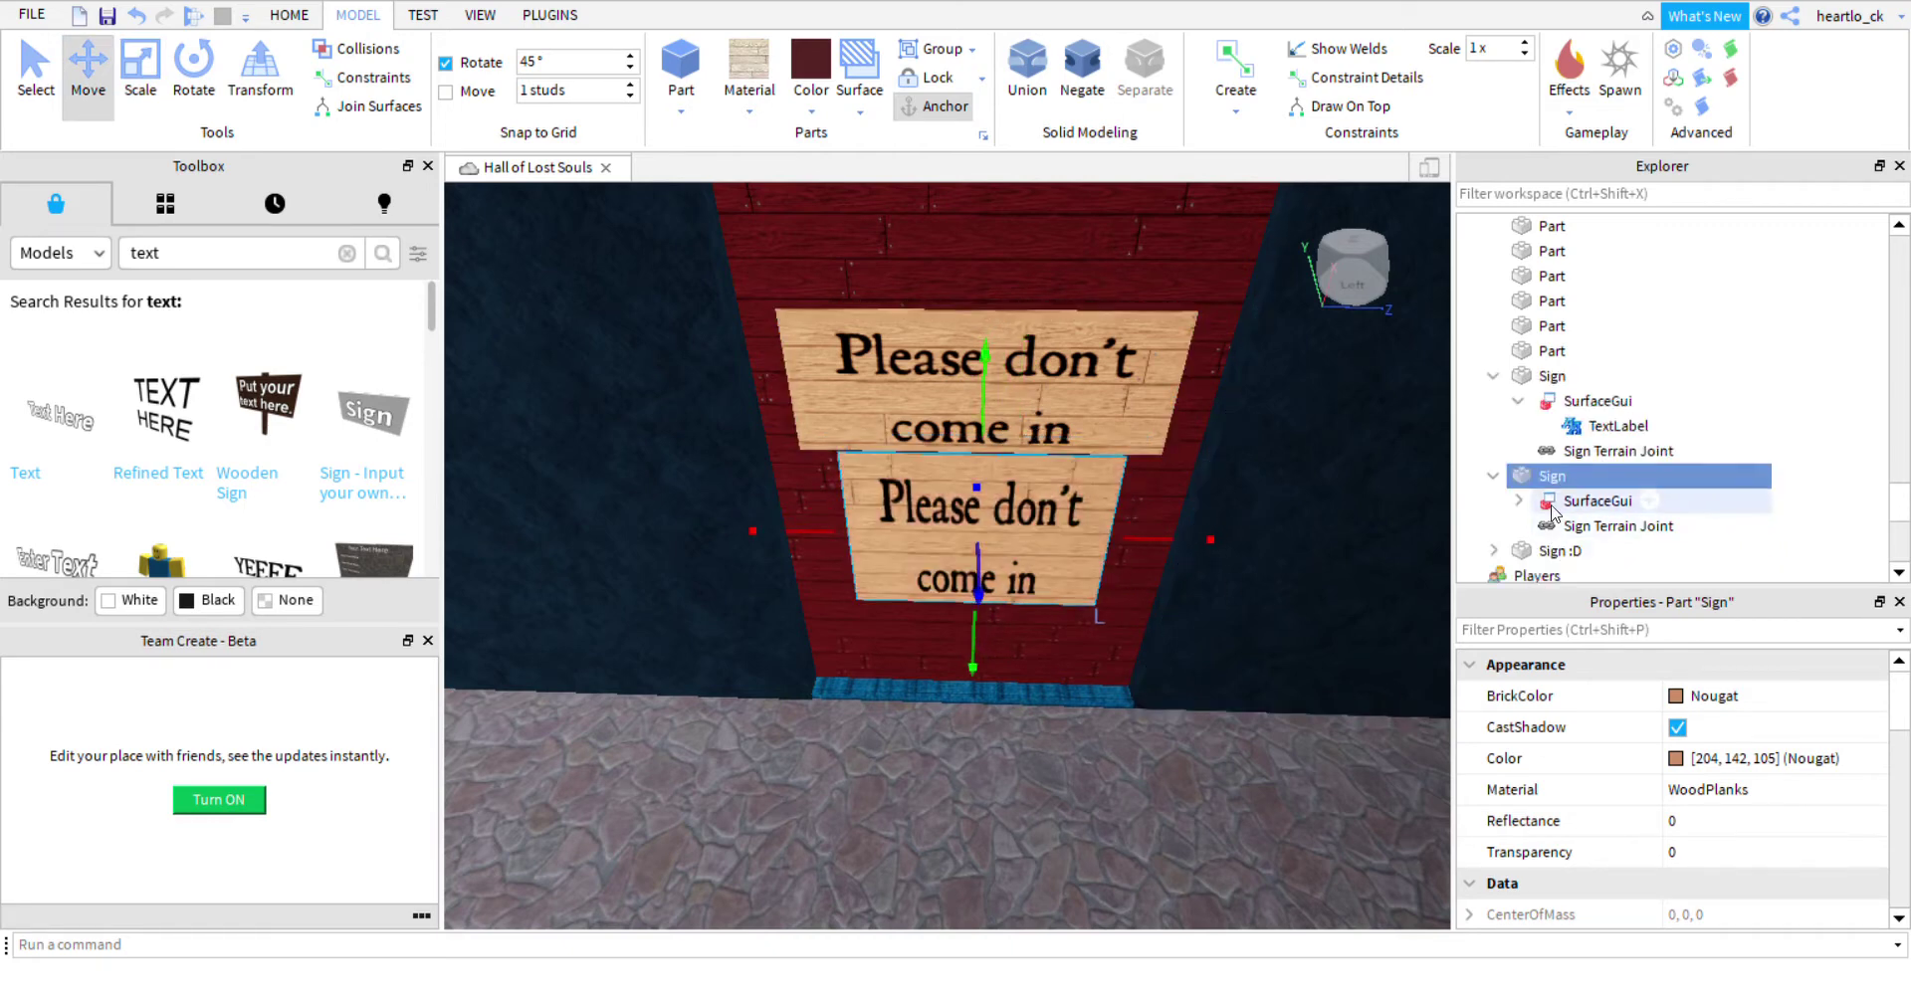
click(1551, 506)
click(1592, 525)
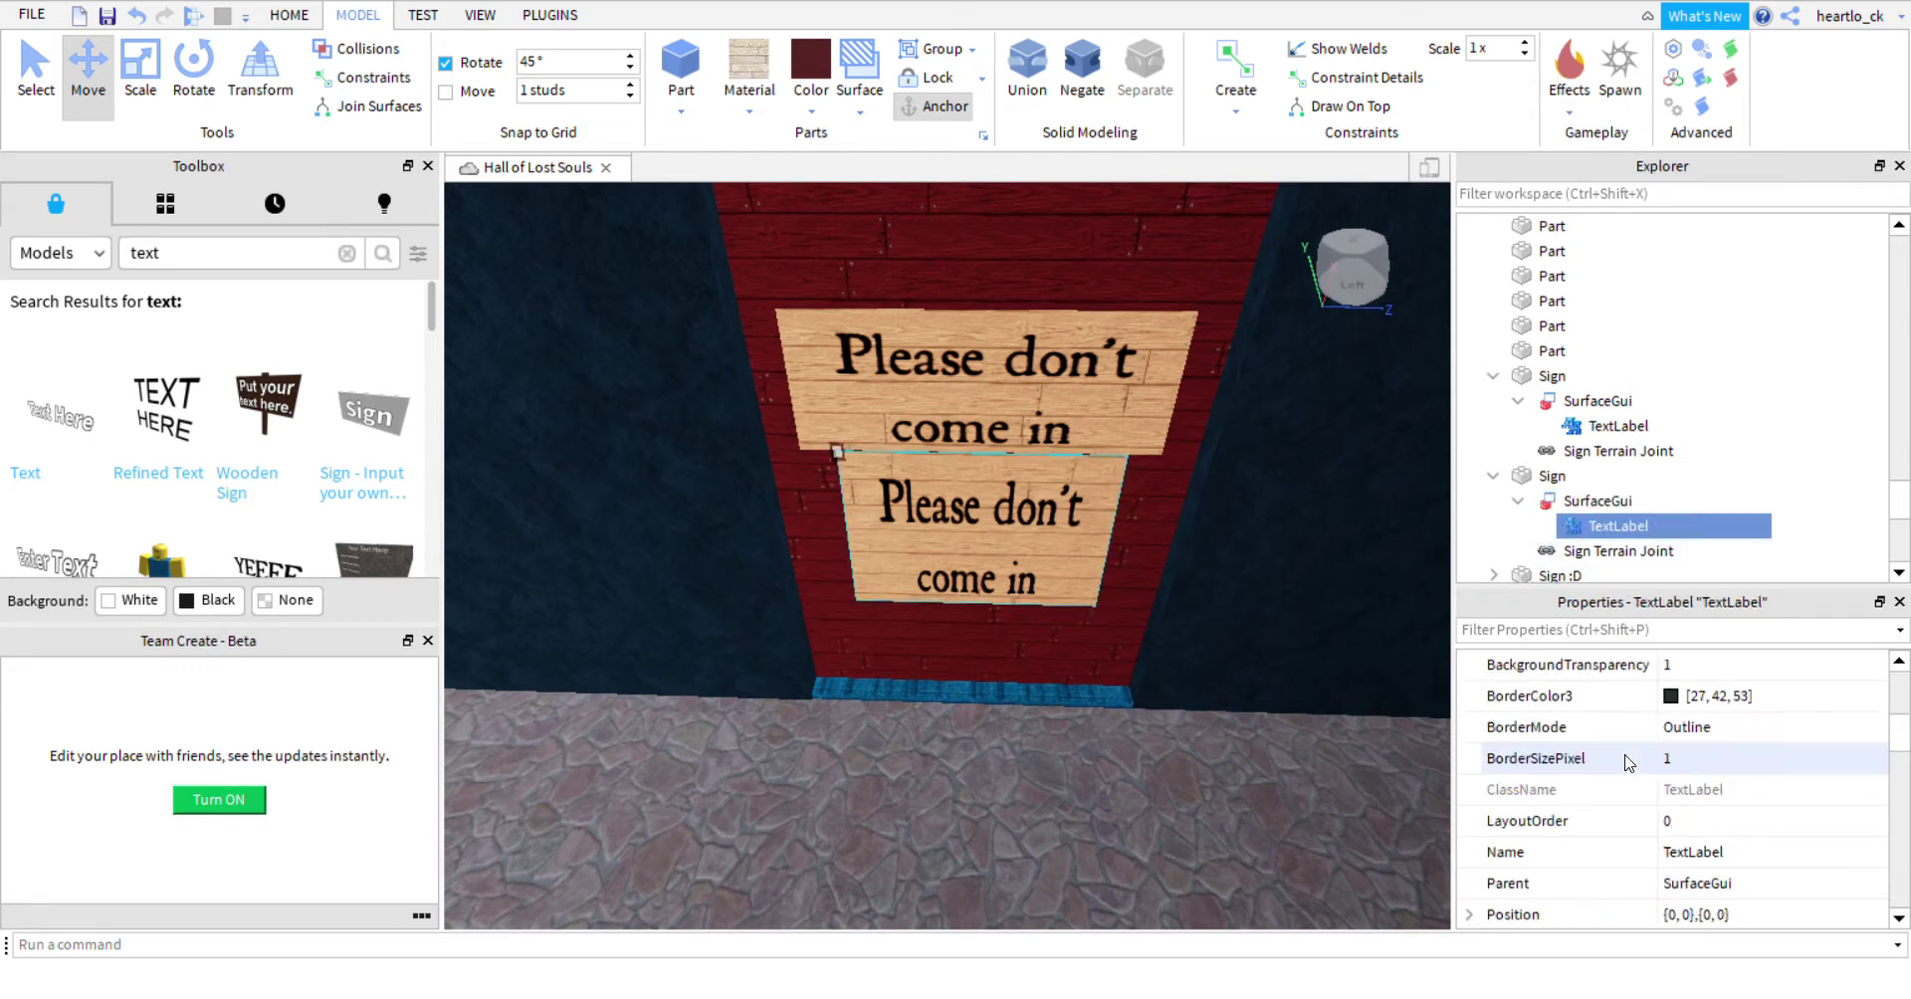
scroll(1672, 796, down, 10)
scroll(1672, 796, down, 3)
click(1692, 789)
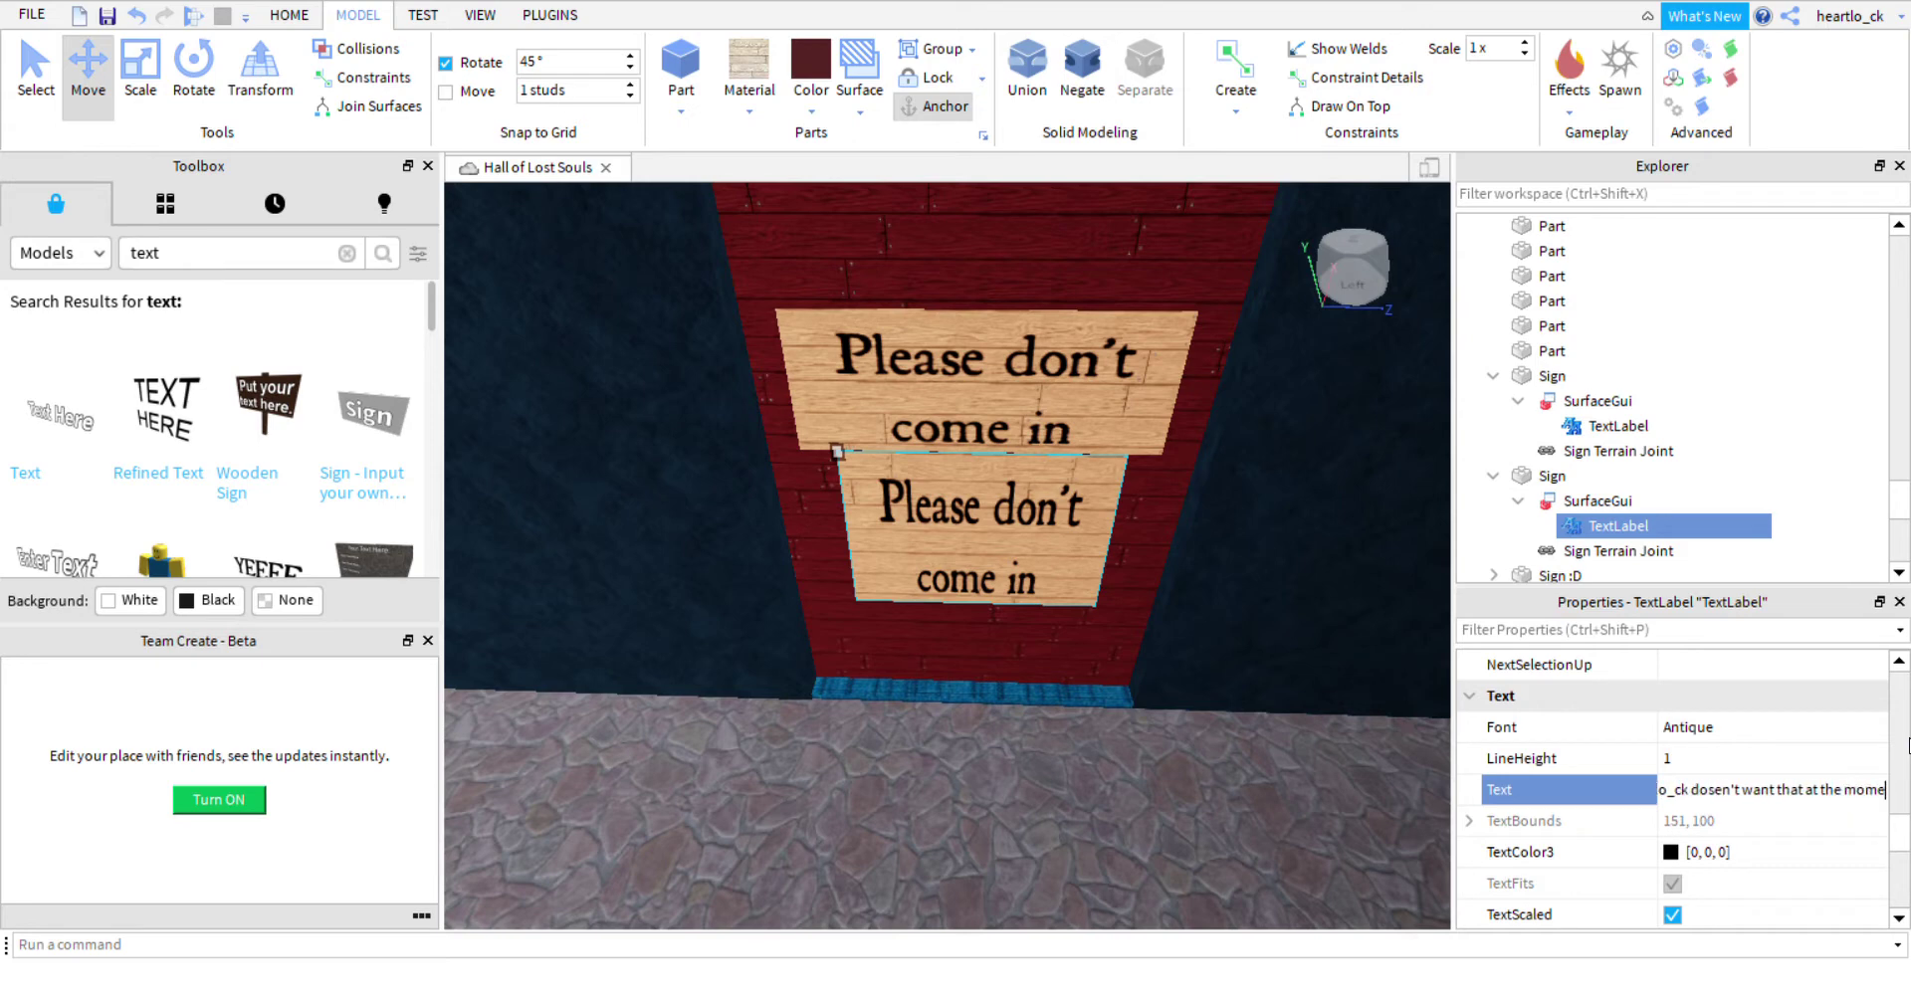
key(Return)
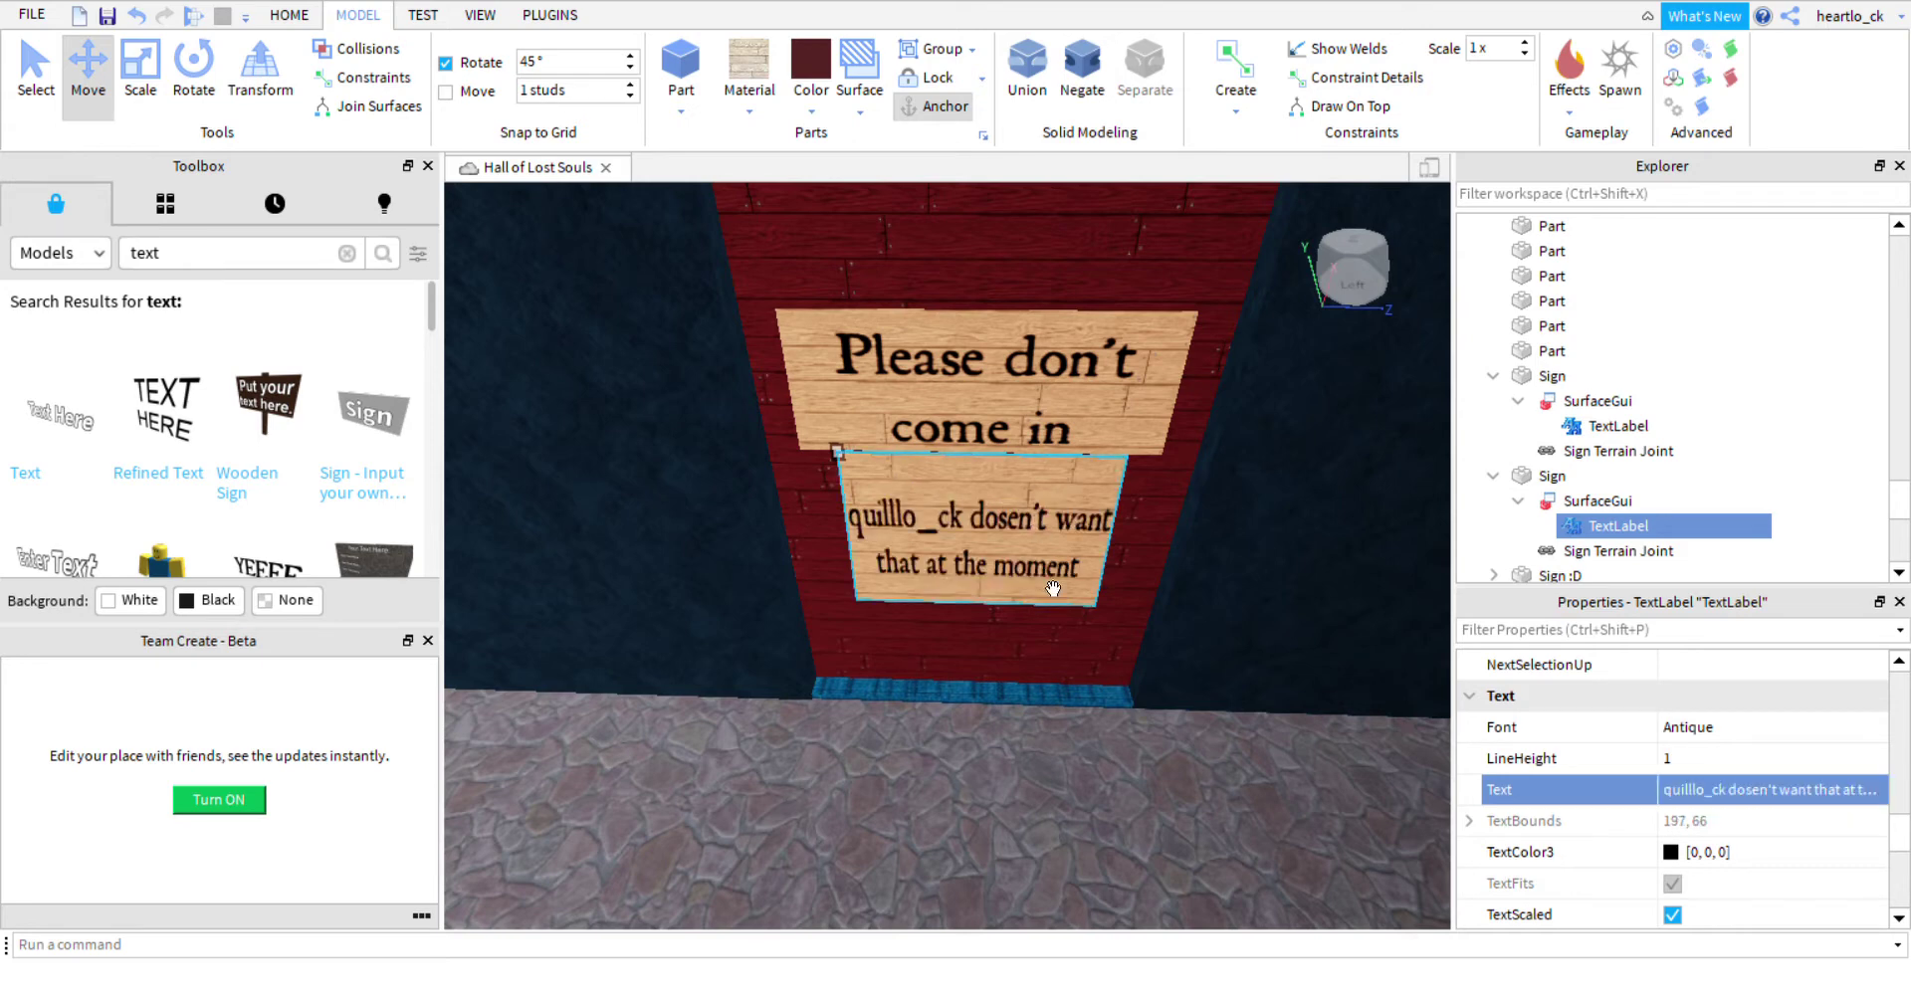
Resize the lower sign to about 5.65 studs high, with its upper edge slightly overlapping the original sign.
click(959, 486)
click(194, 75)
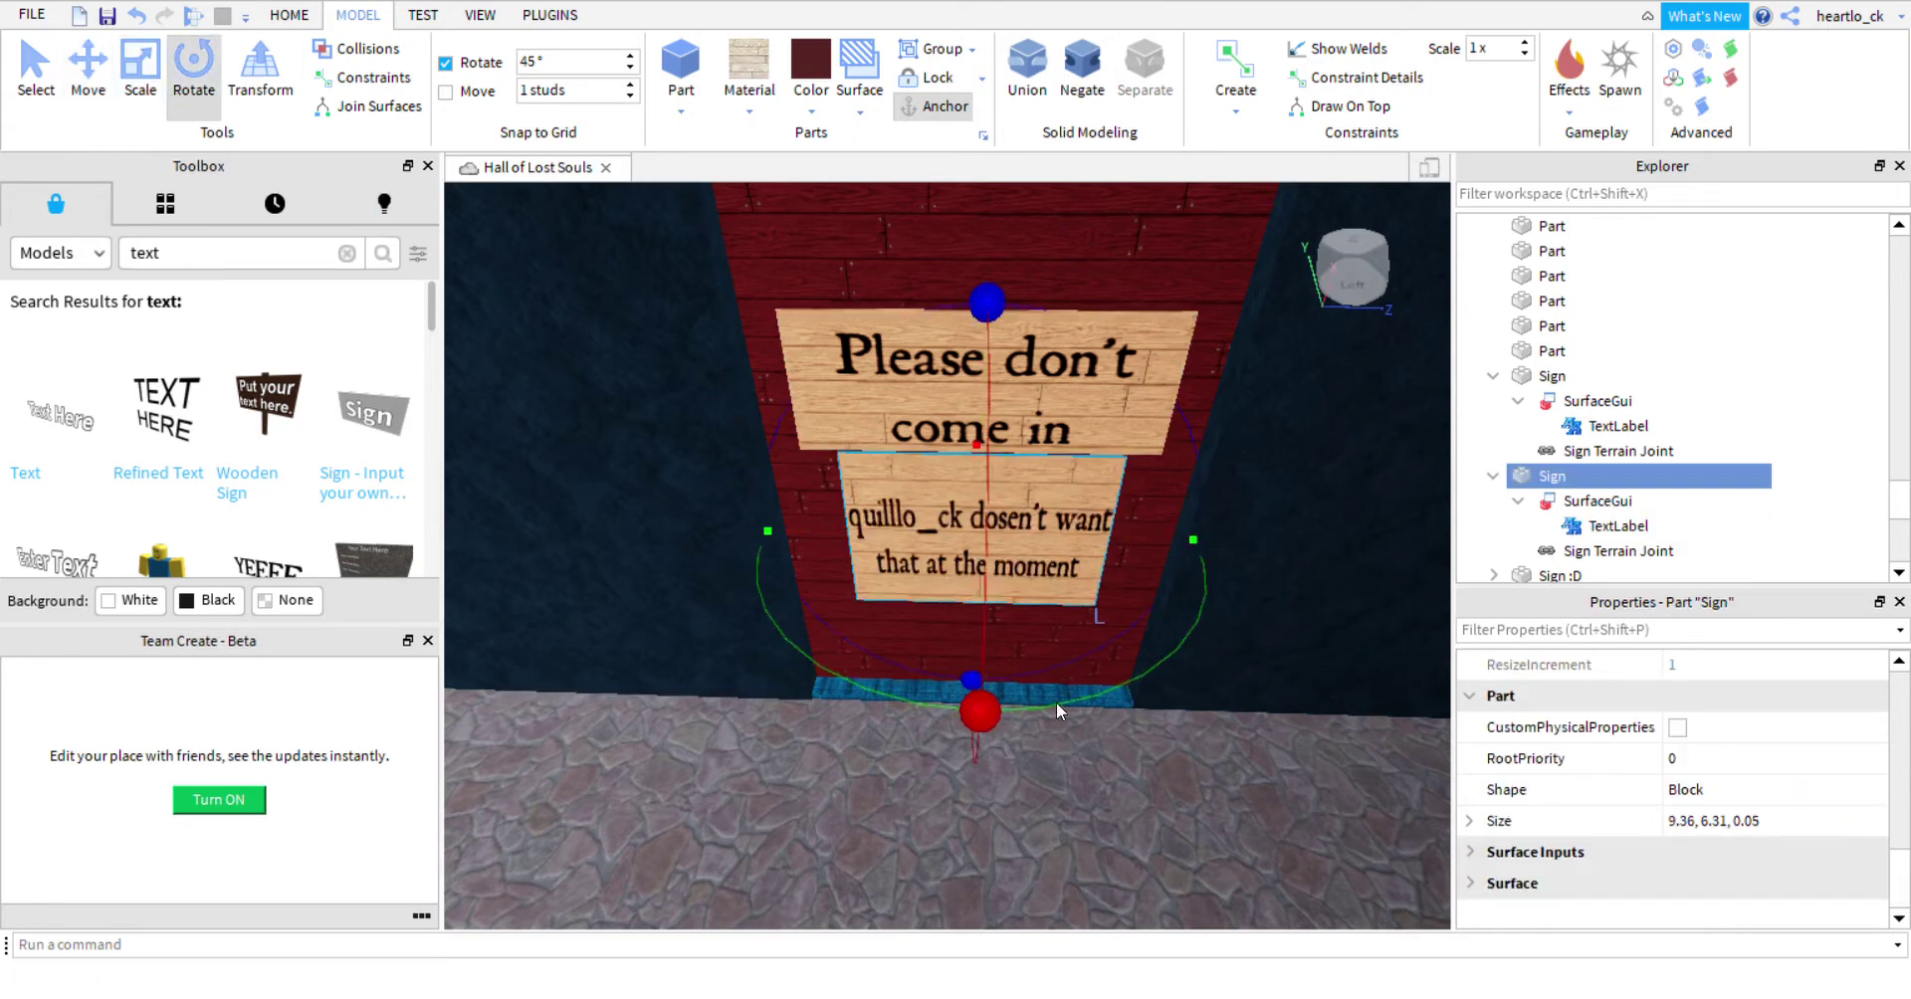
click(136, 80)
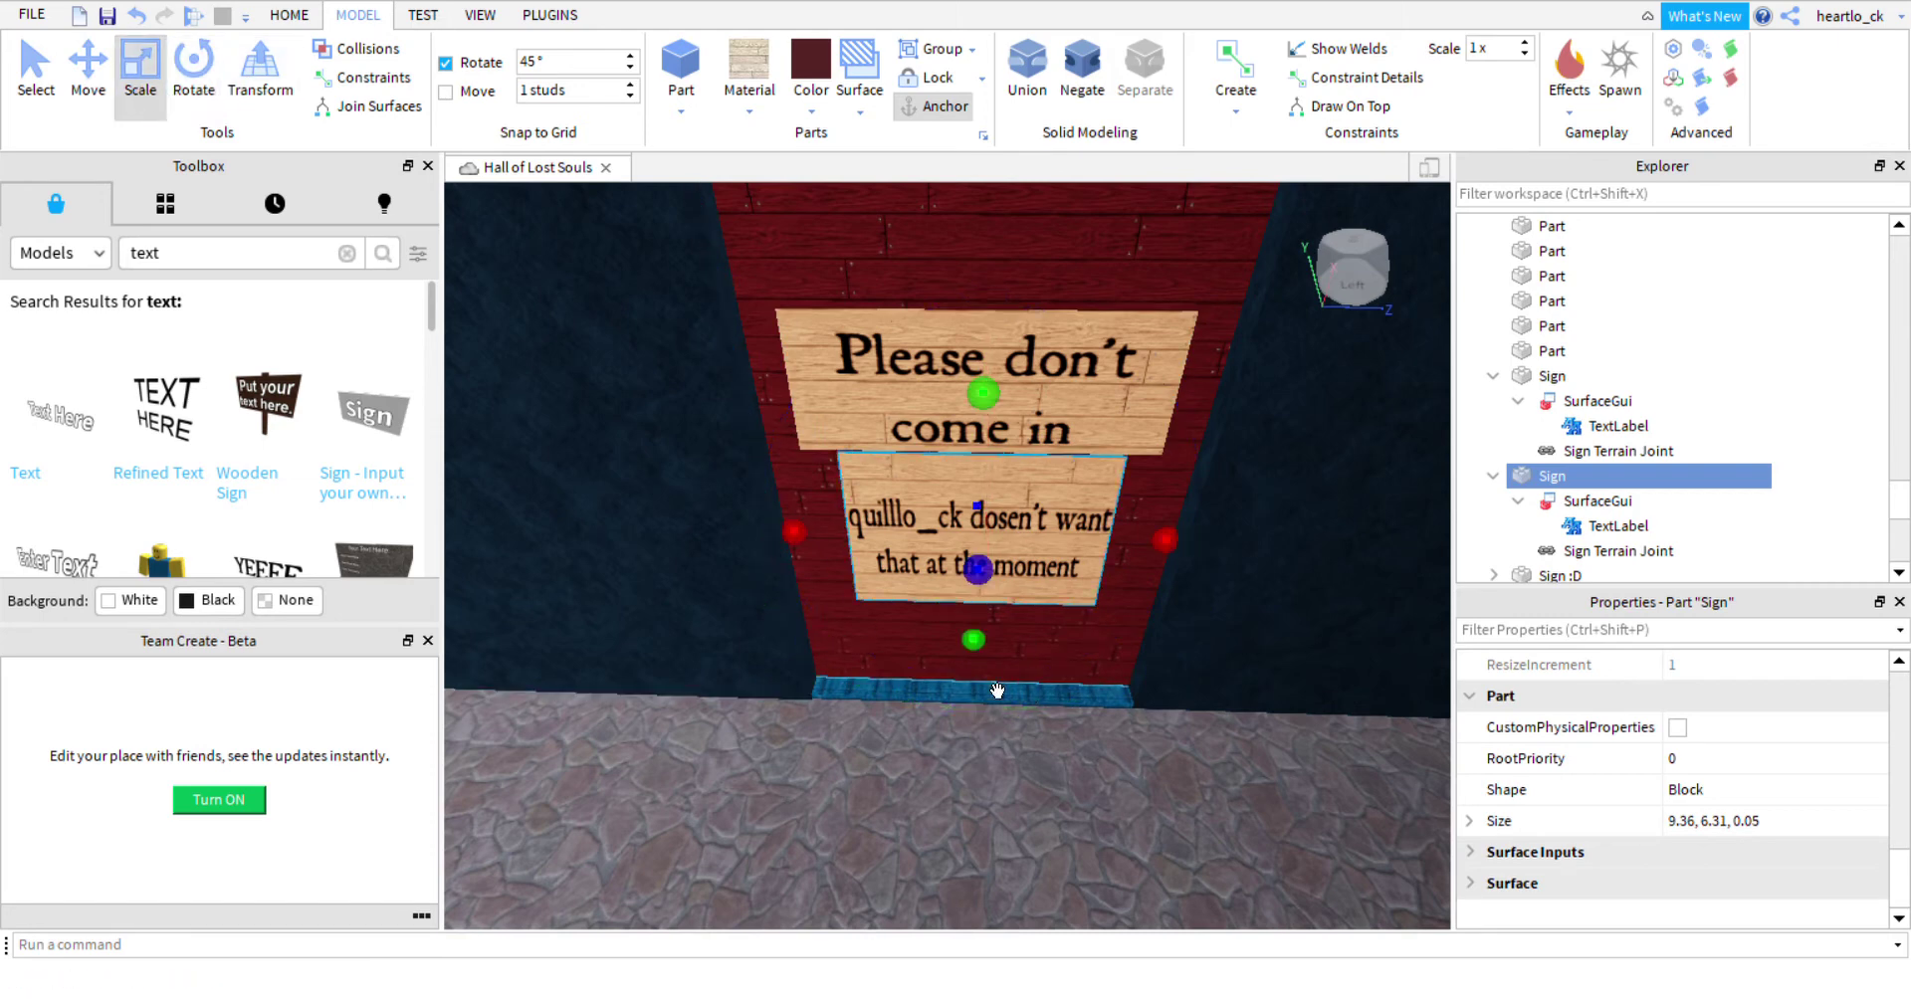
drag(974, 640, 975, 605)
drag(984, 394, 1046, 442)
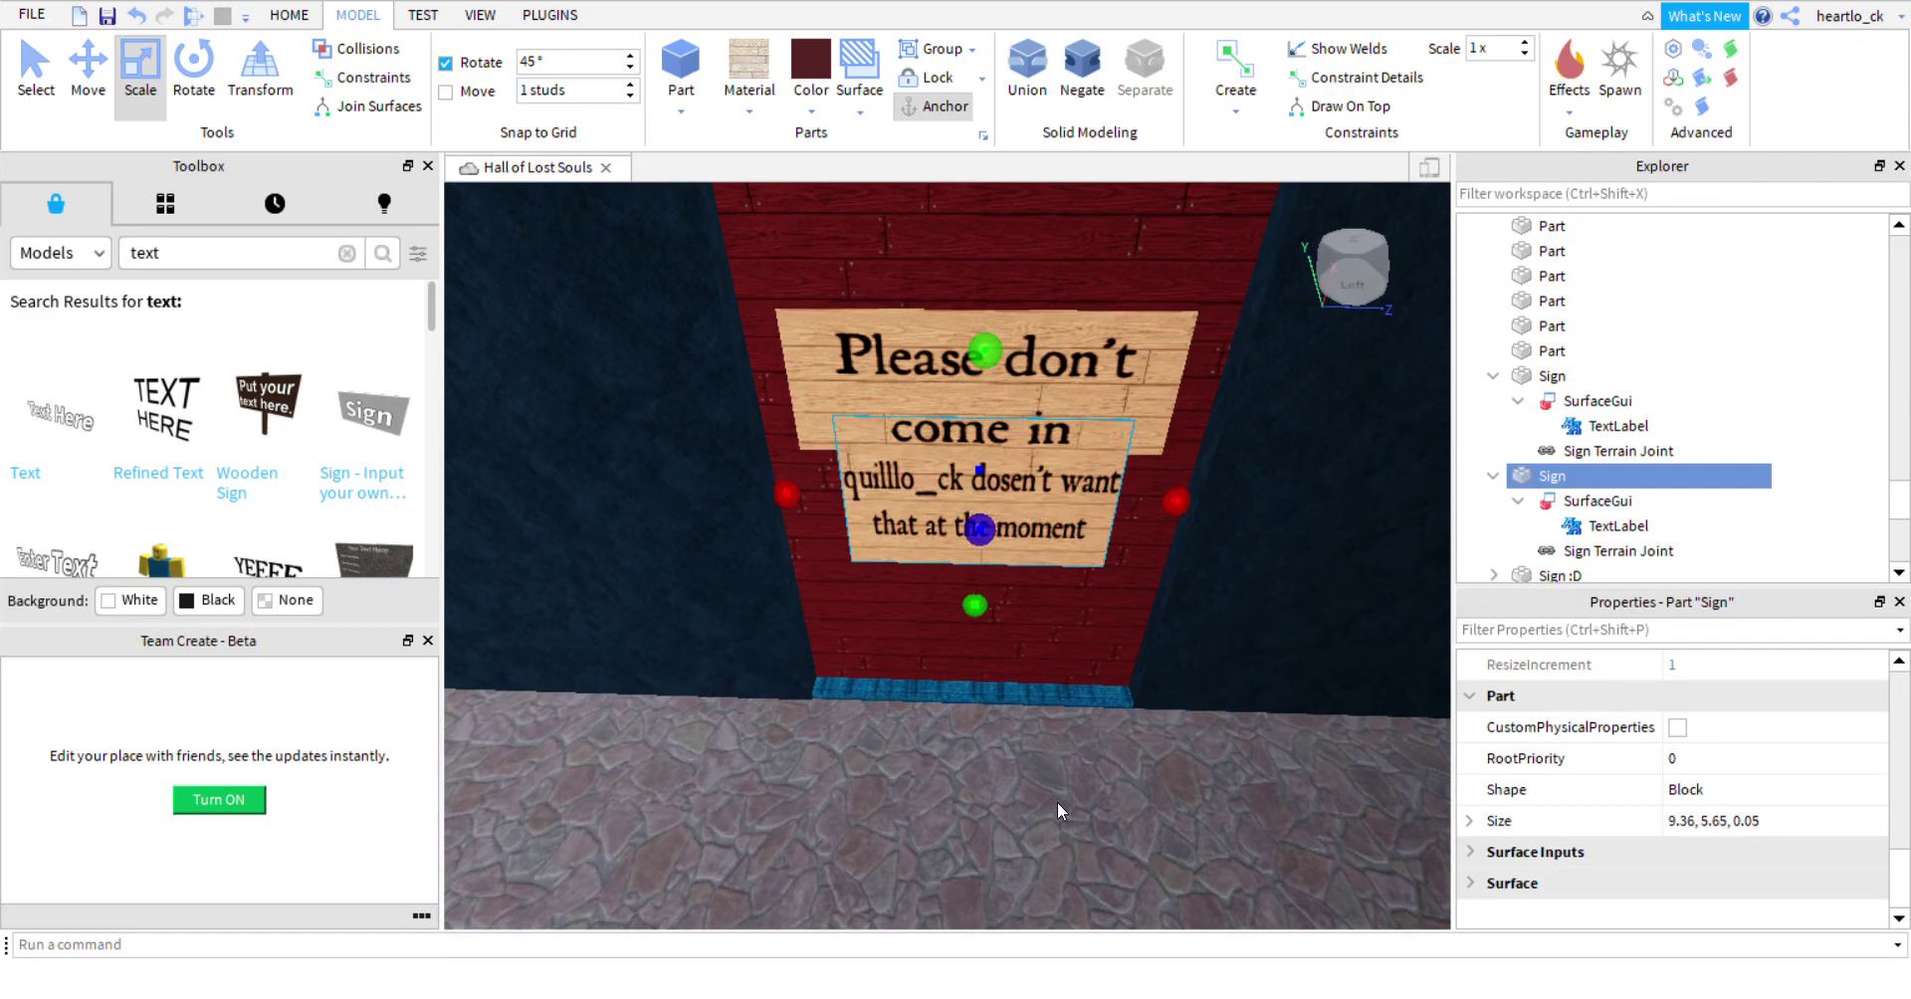
scroll(1057, 802, up, 2)
click(887, 866)
right_drag(888, 866, 926, 823)
scroll(923, 821, down, 2)
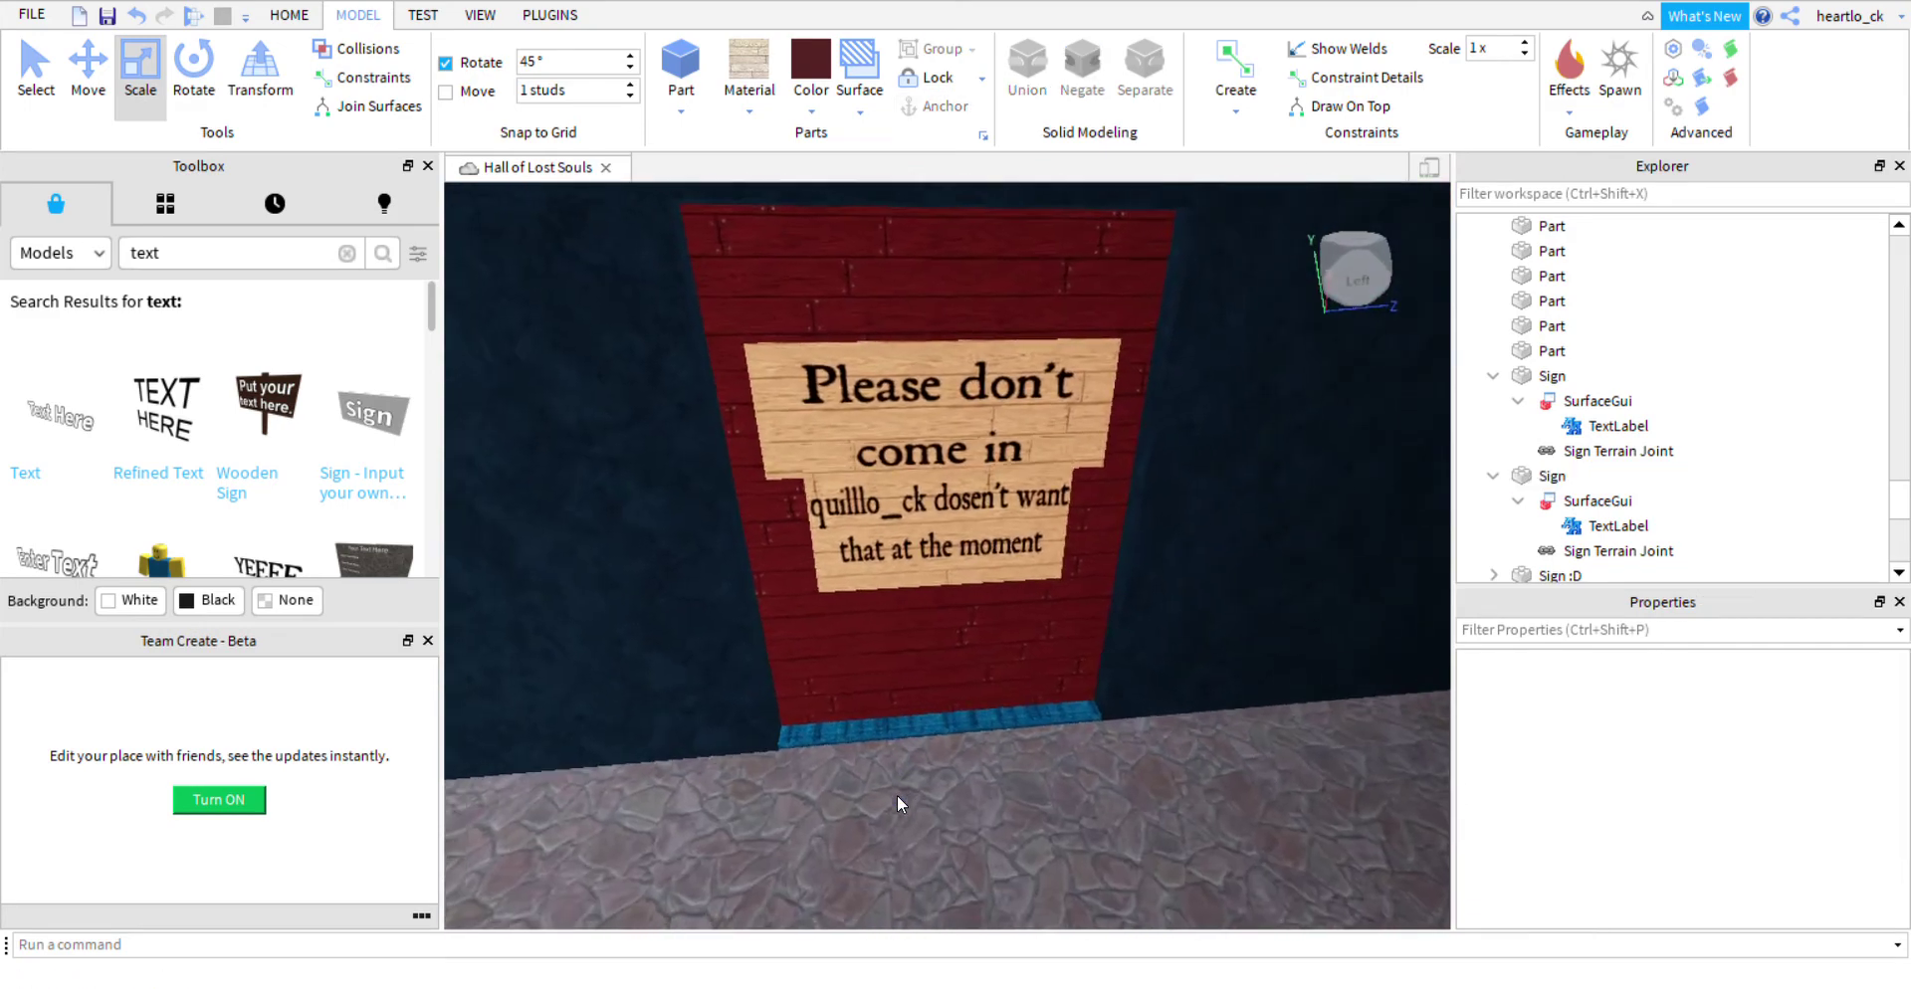
Correct the spelling of "dosen't" to "doesn't" in the lower sign's text.
scroll(898, 796, up, 3)
click(1085, 505)
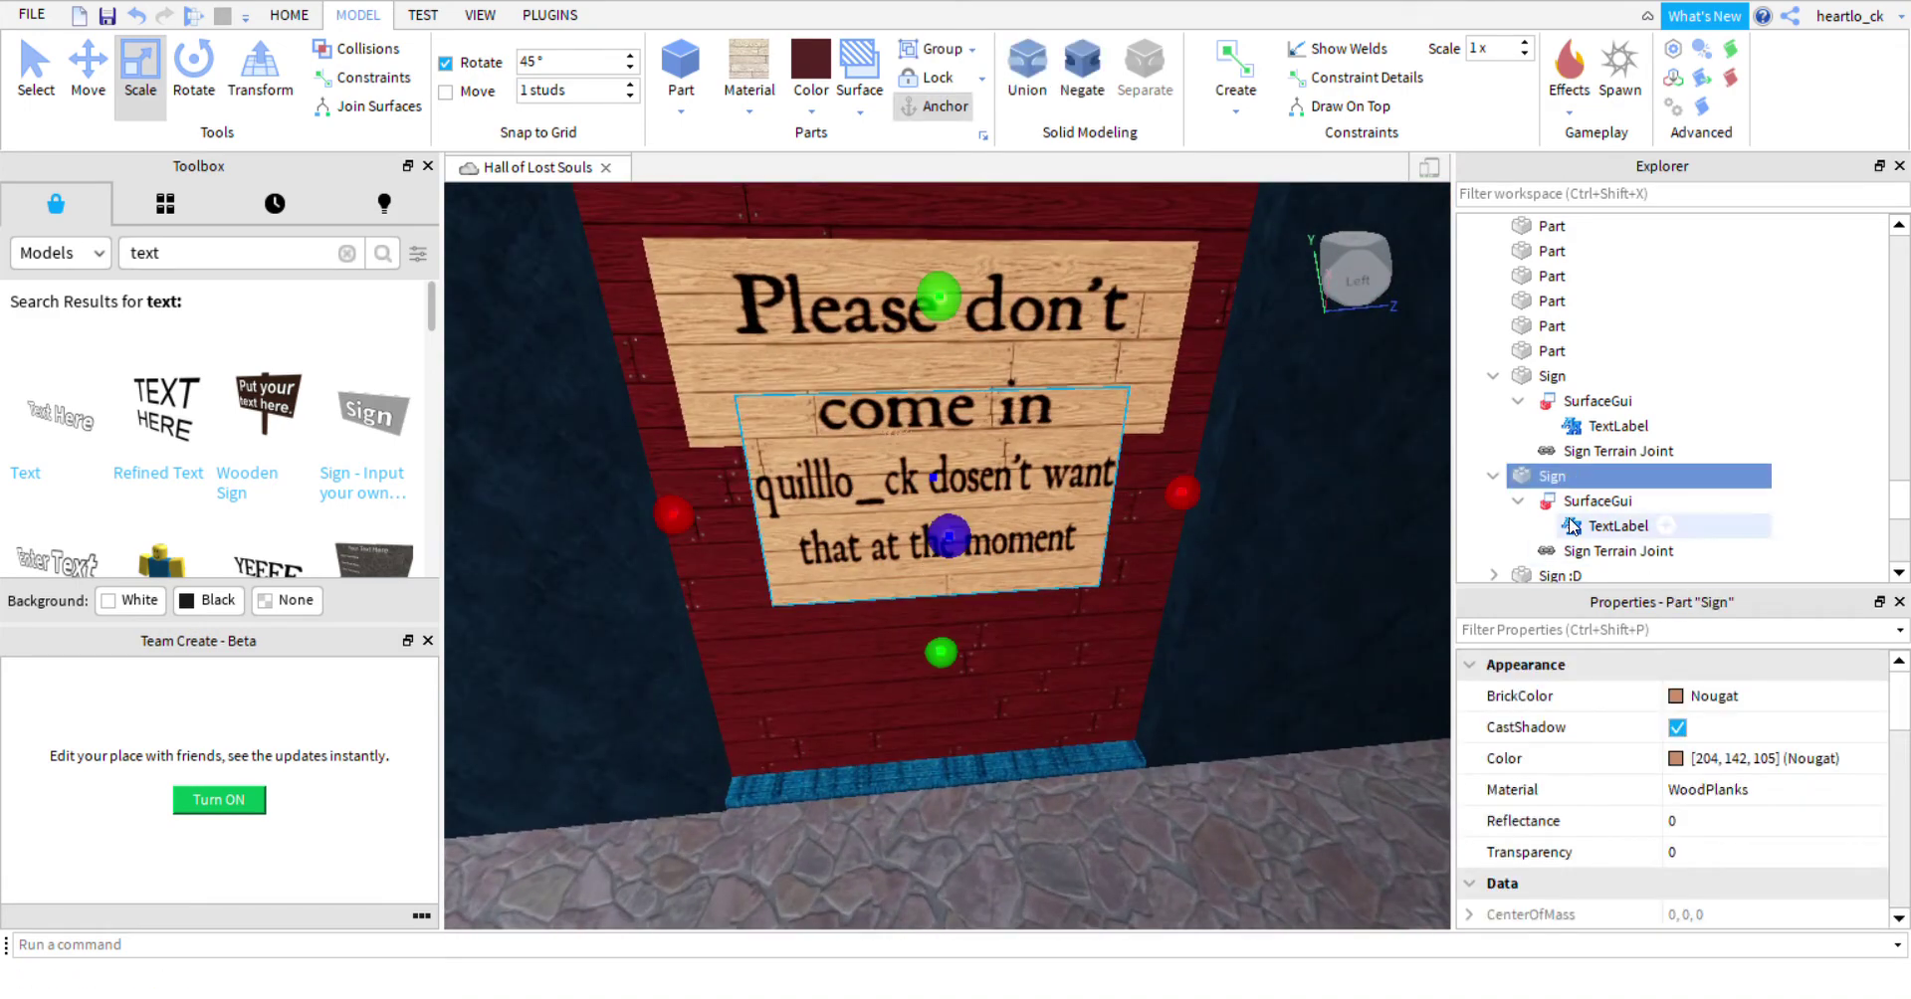
click(1571, 528)
scroll(1861, 802, down, 10)
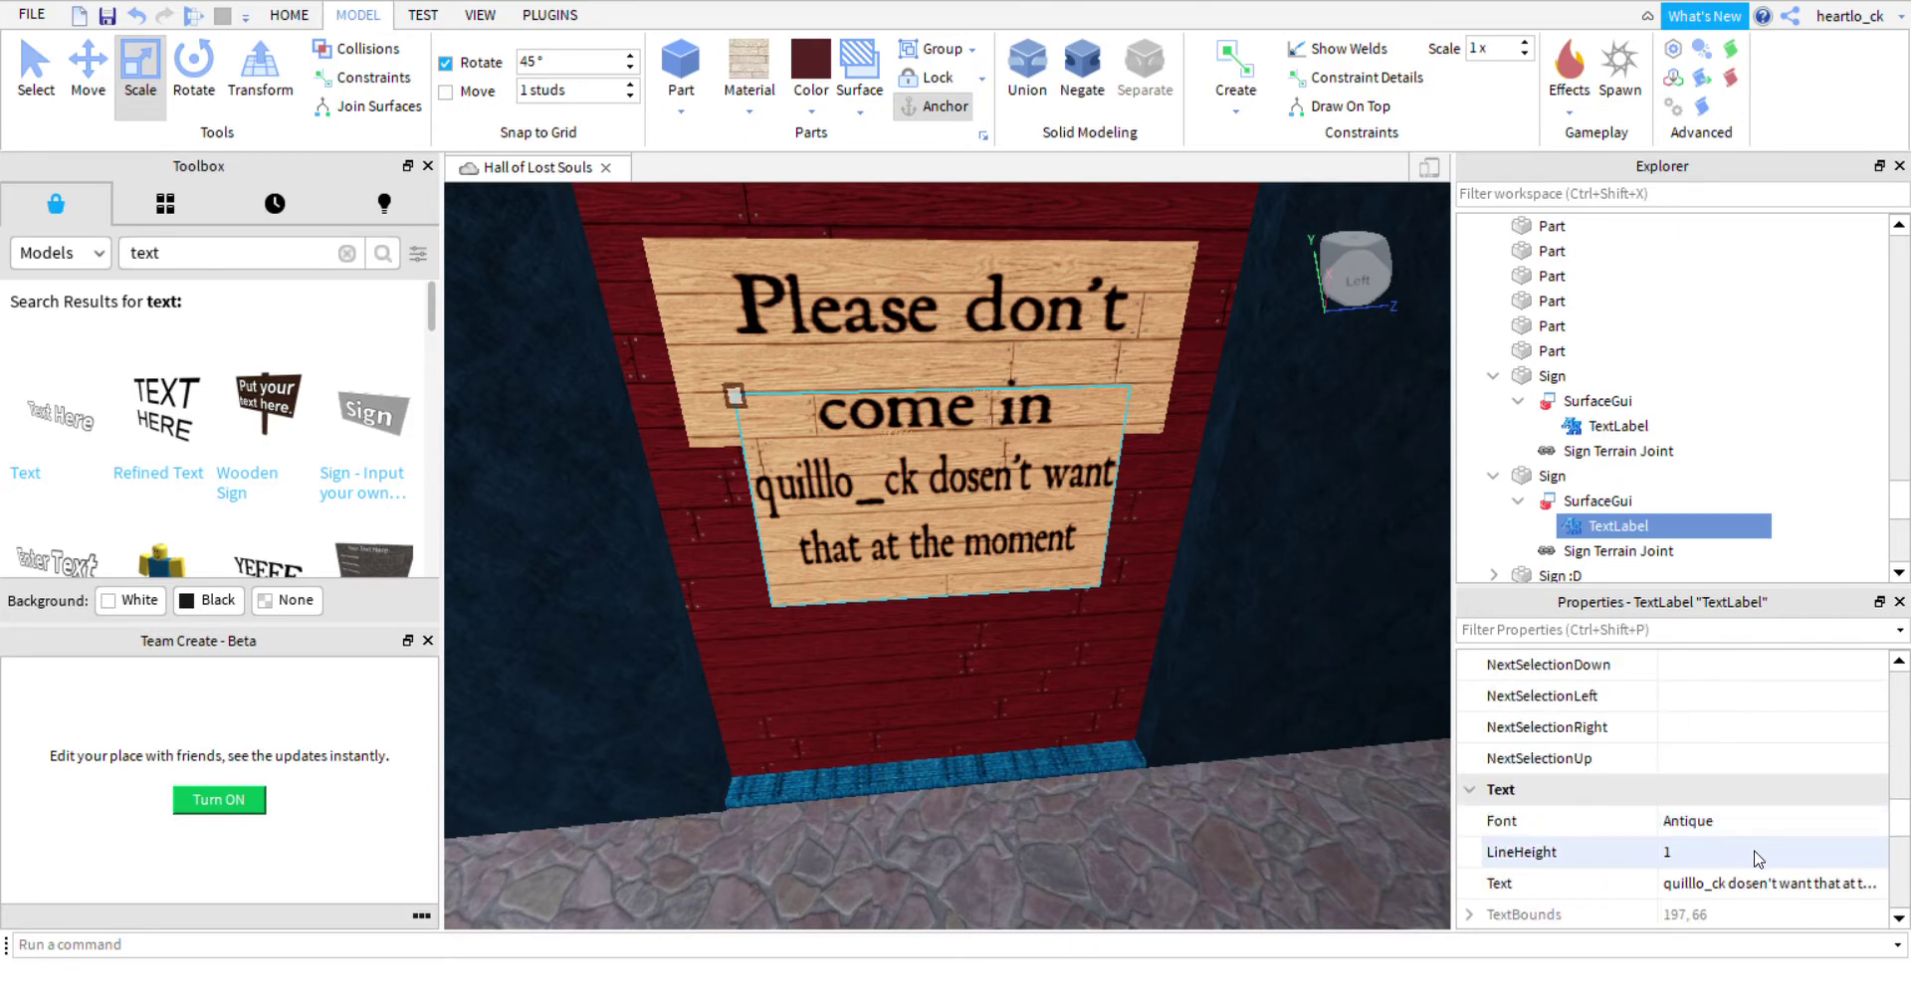
click(1792, 886)
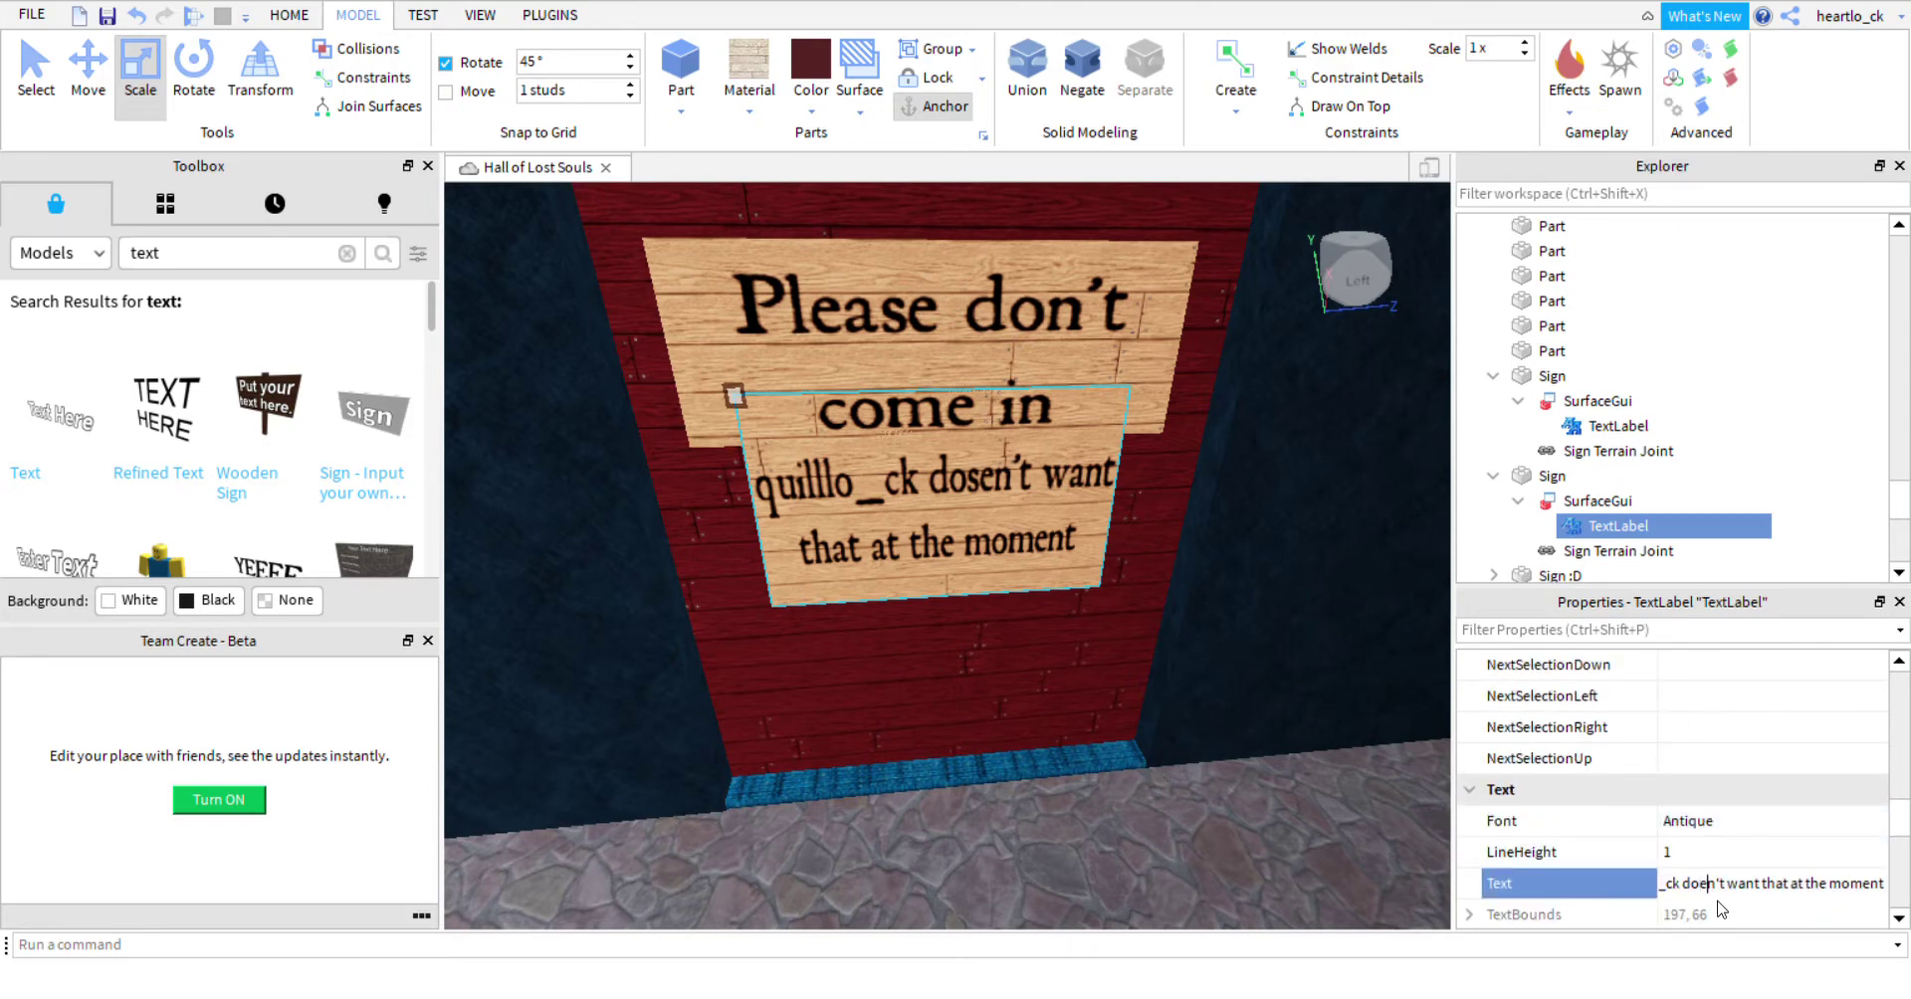
key(Return)
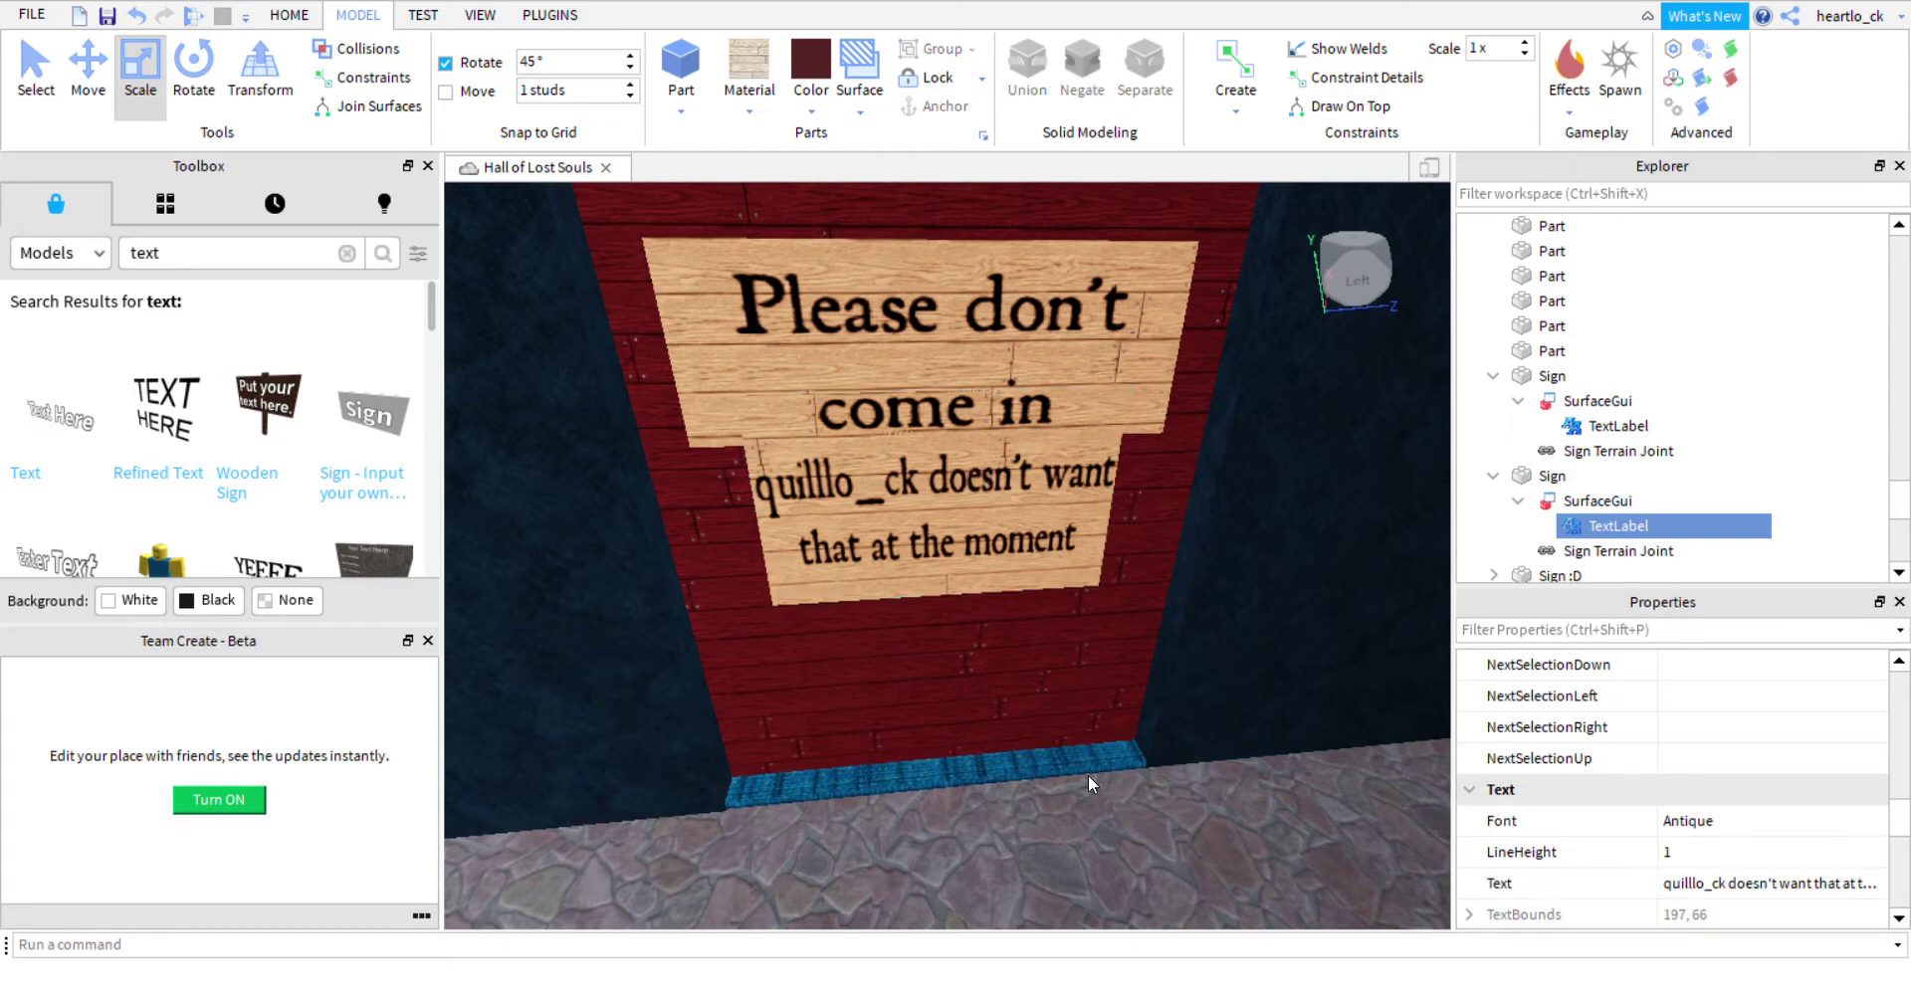
click(1089, 774)
scroll(1145, 796, down, 10)
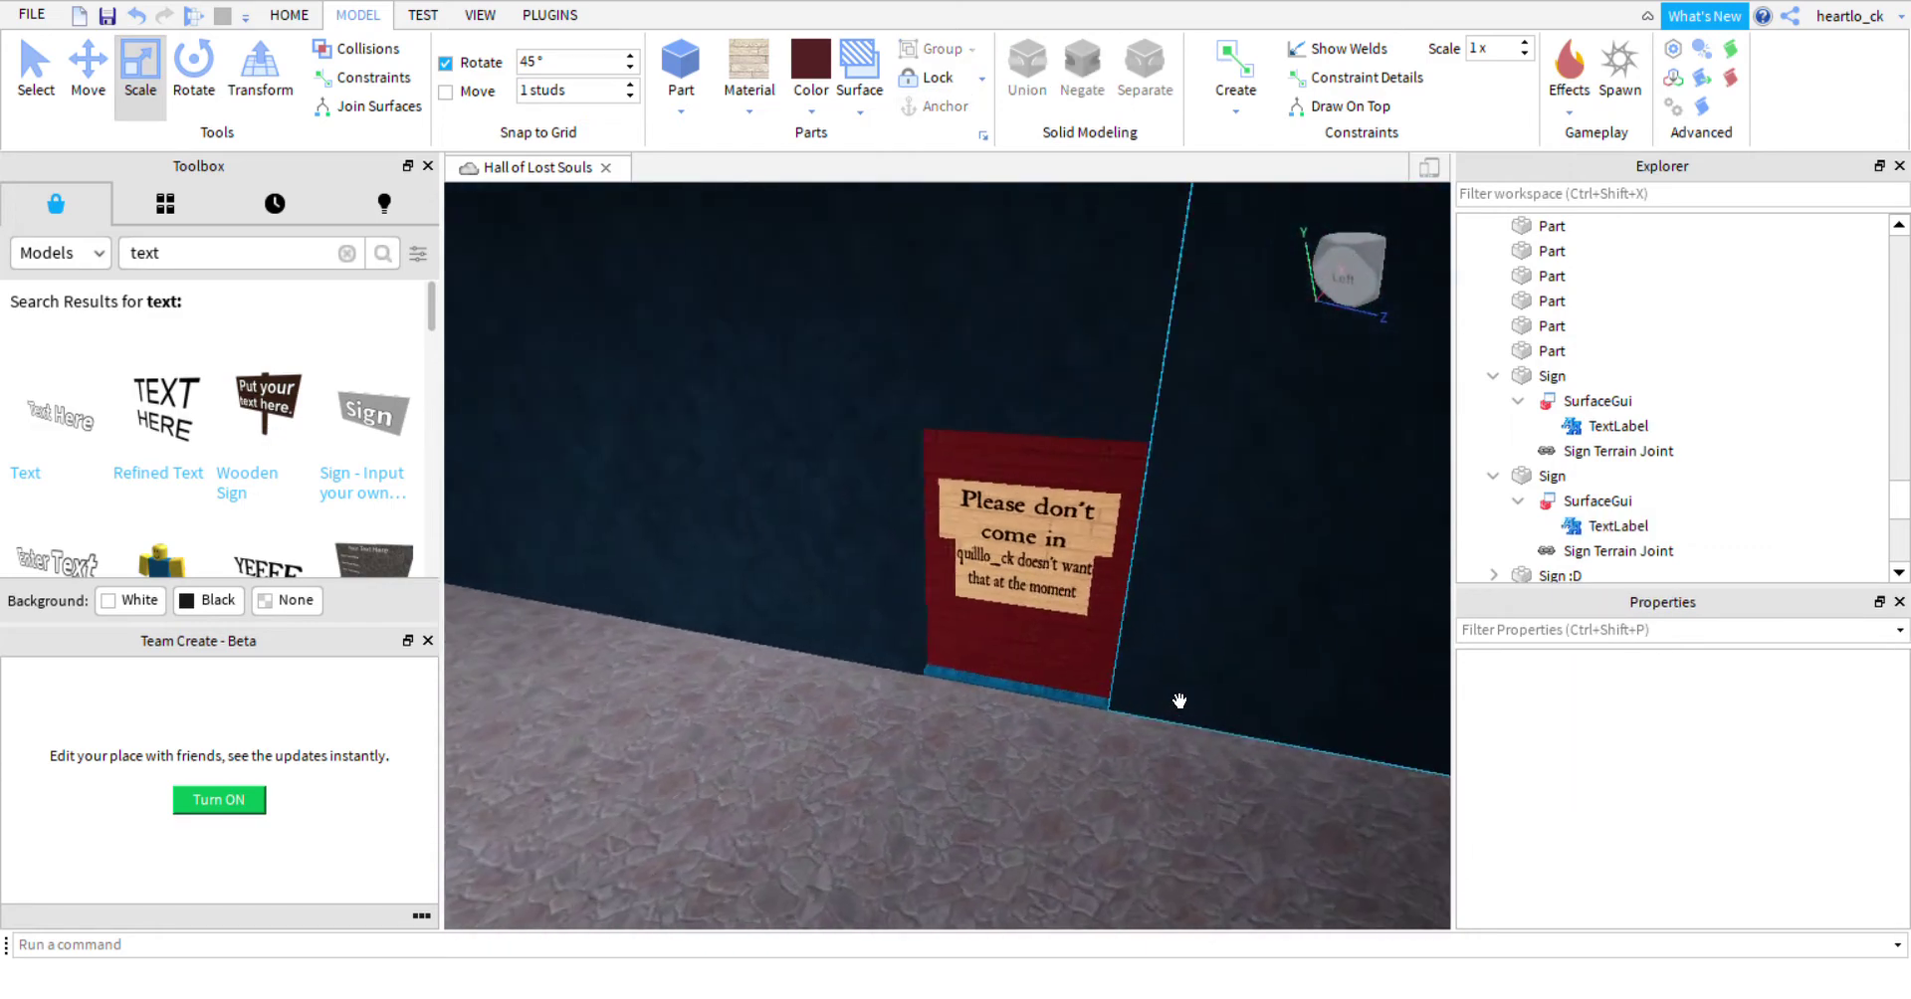
key(w)
key(d)
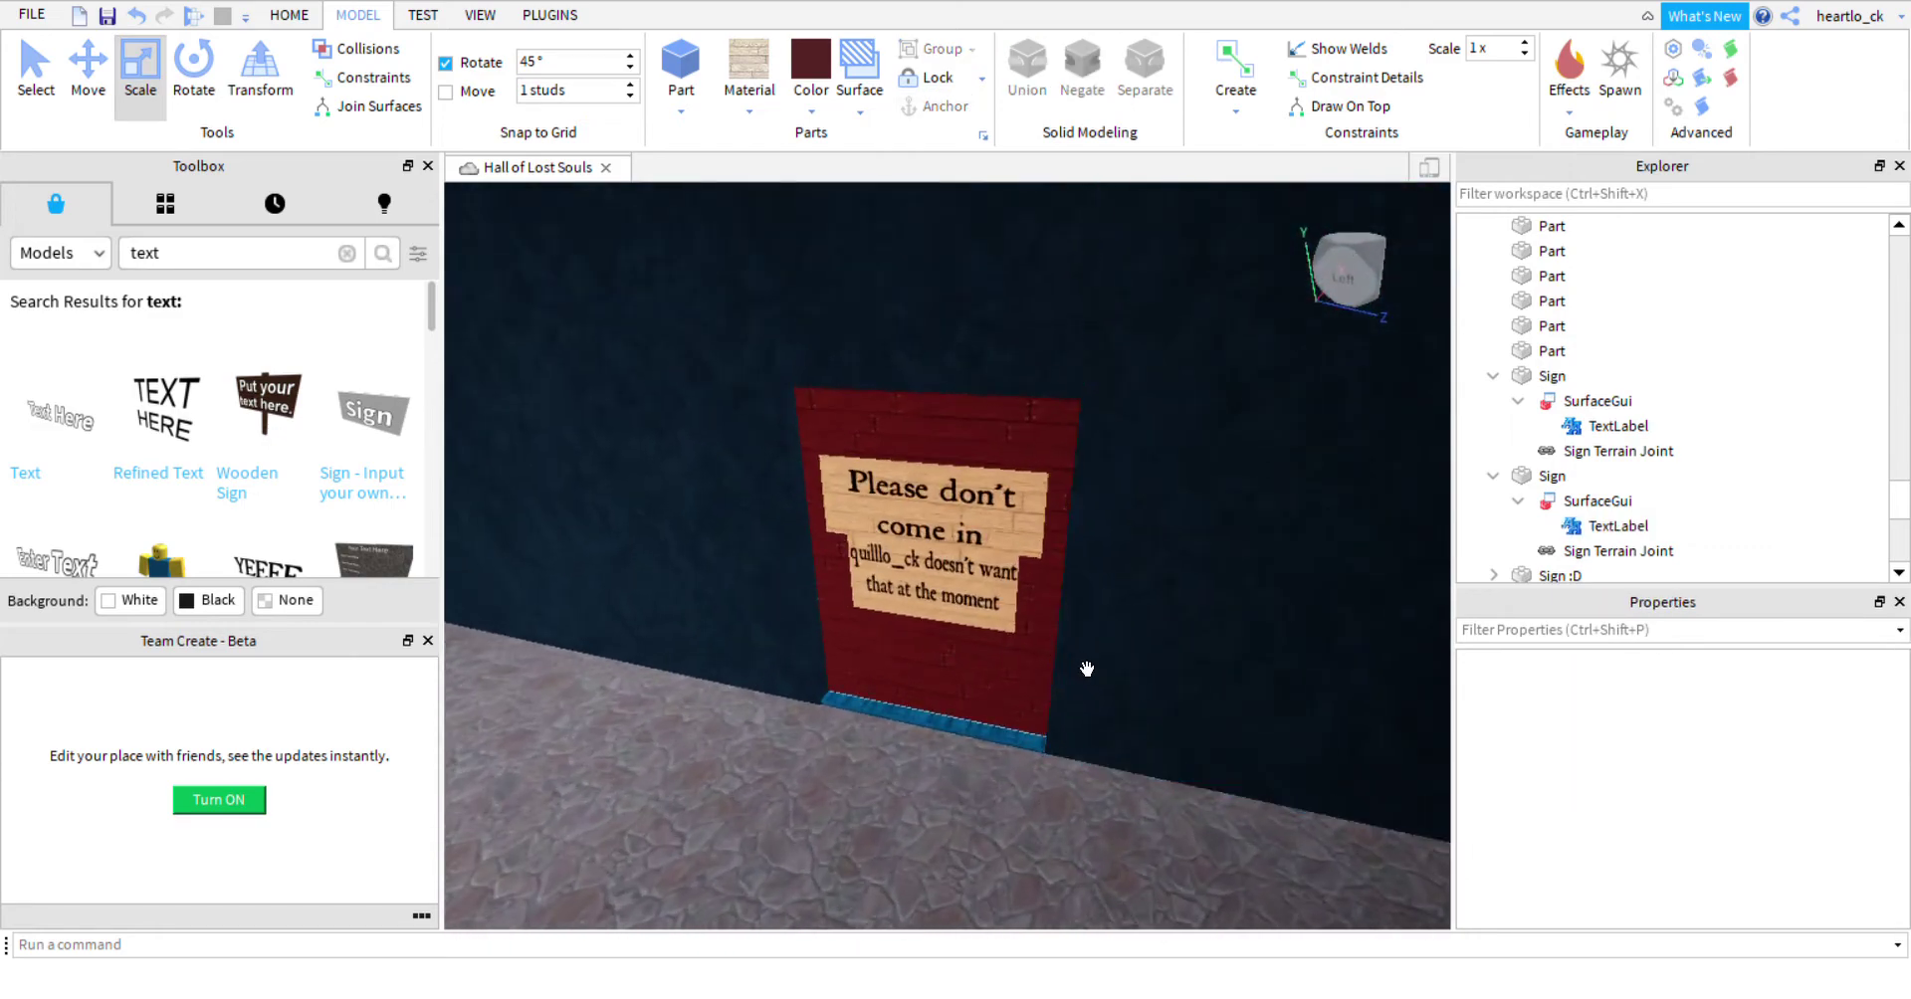
Examine the blue-carpeted room behind the red door, including its floor and yellow lights.
click(1024, 636)
click(894, 767)
key(a)
key(w)
mouse_move(908, 729)
right_down()
mouse_move(939, 760)
mouse_move(908, 729)
right_up()
key(a)
key(s)
scroll(939, 760, up, 15)
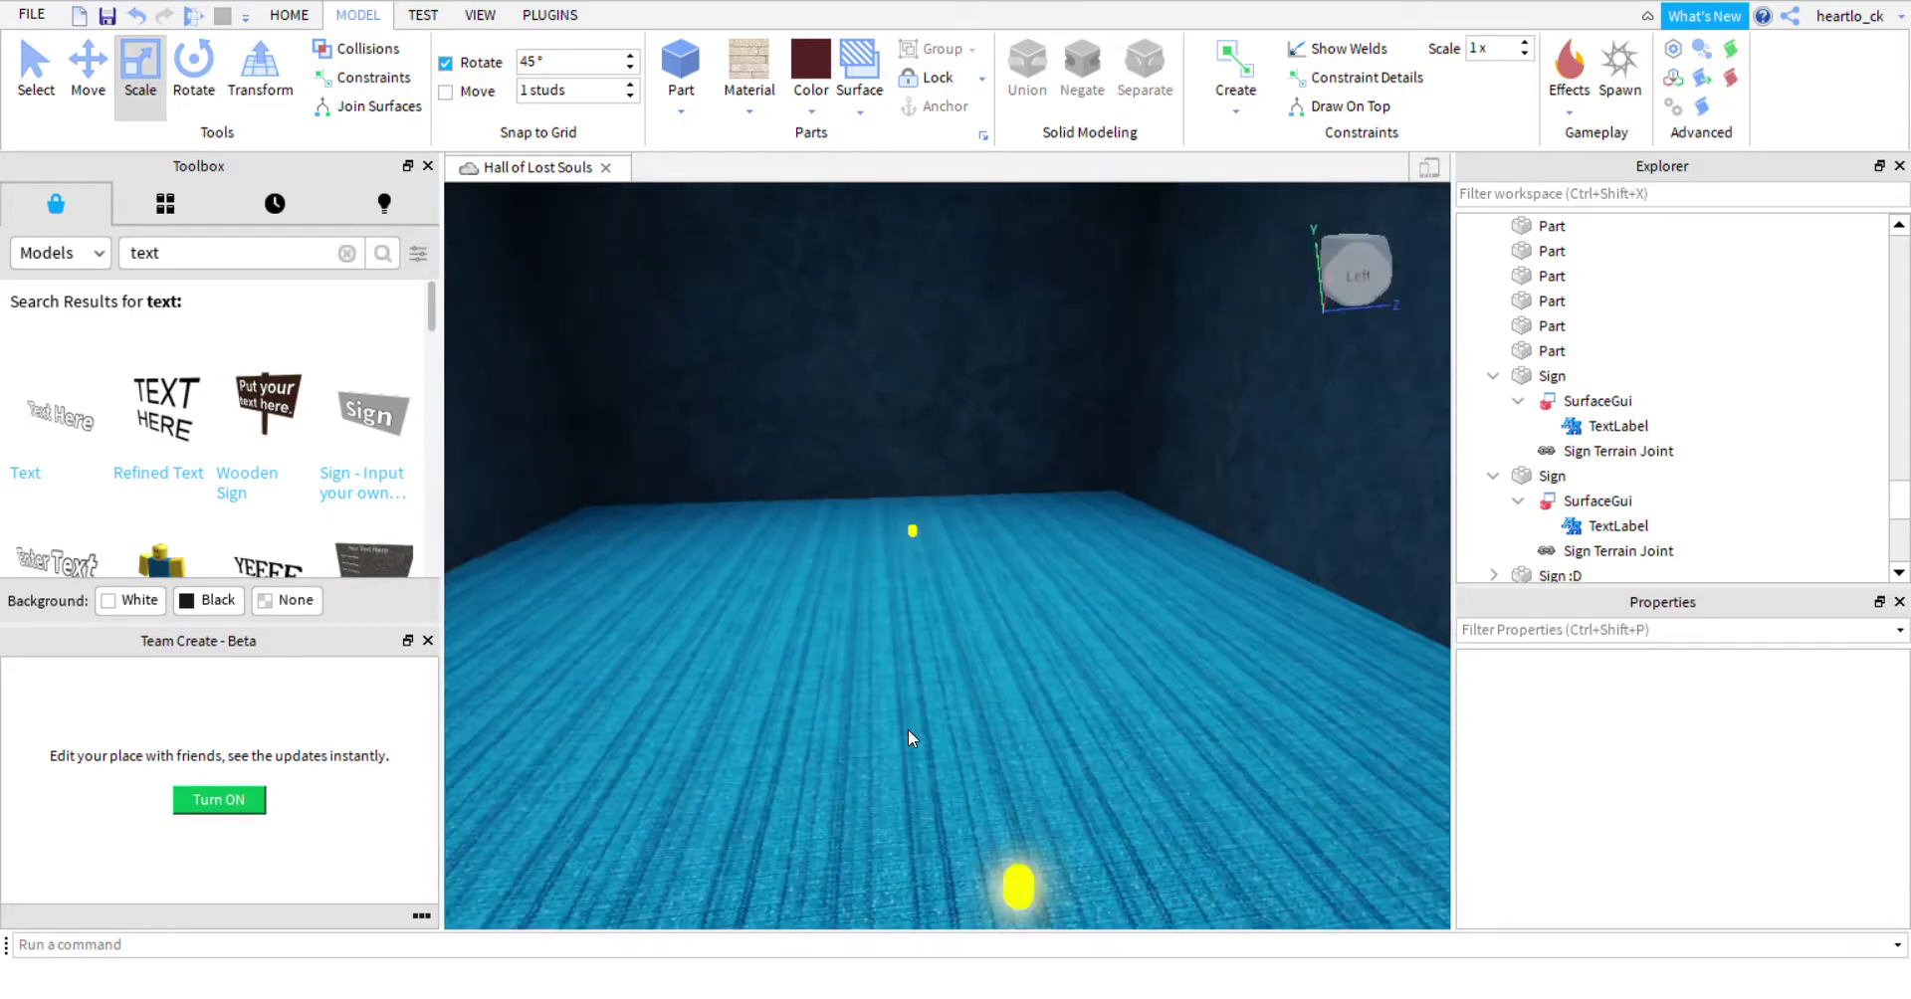
scroll(1015, 786, down, 2)
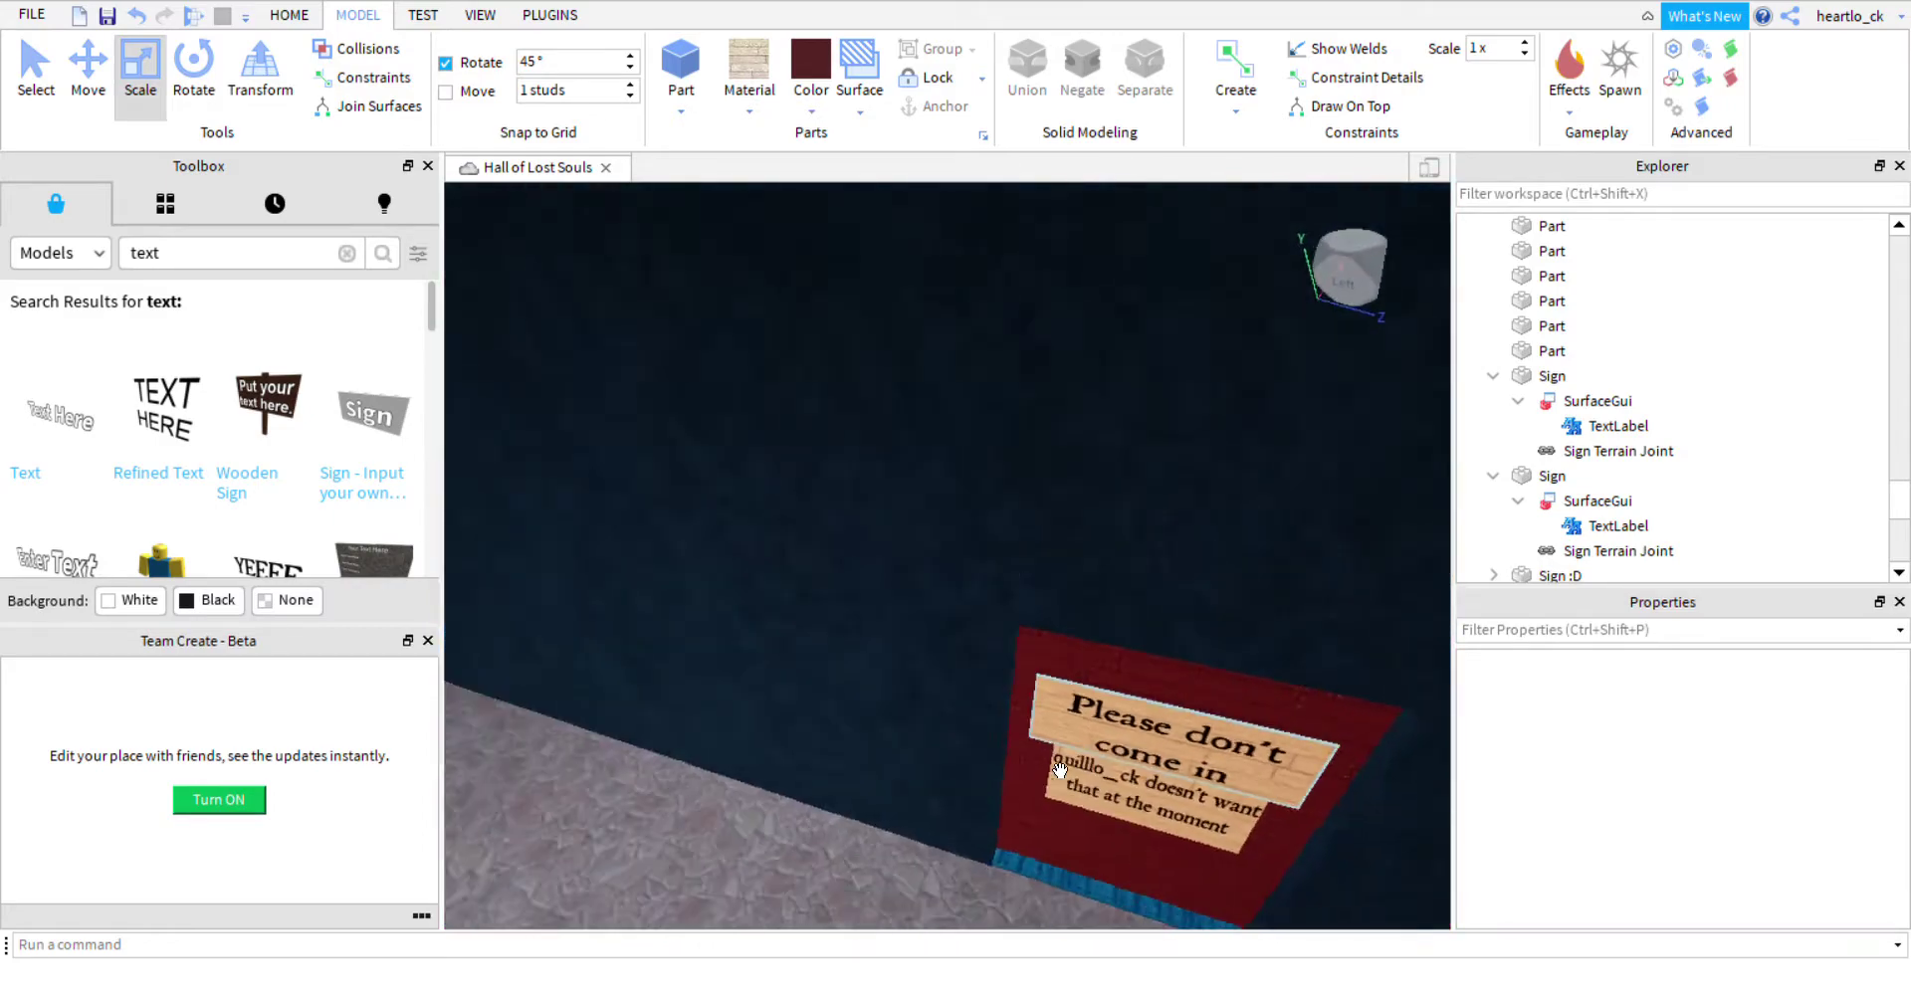
right_drag(1058, 769, 1058, 769)
scroll(1058, 770, up, 10)
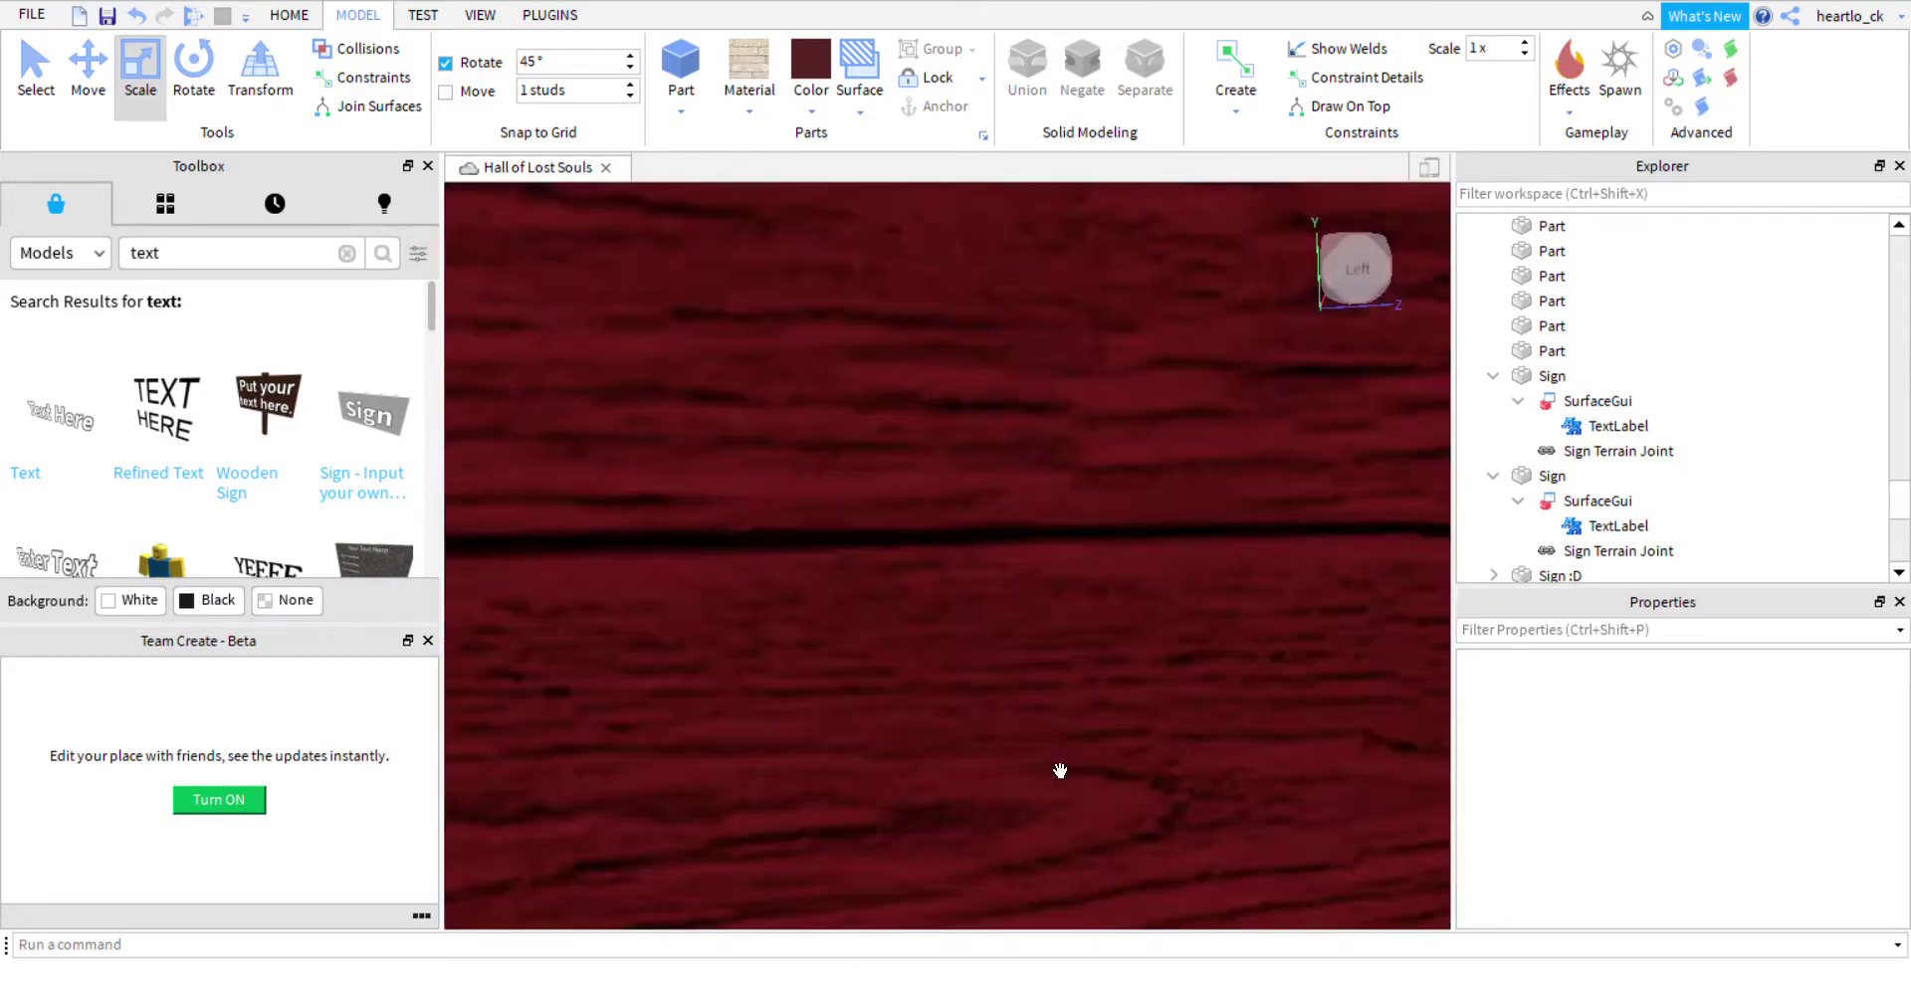
scroll(1015, 696, up, 3)
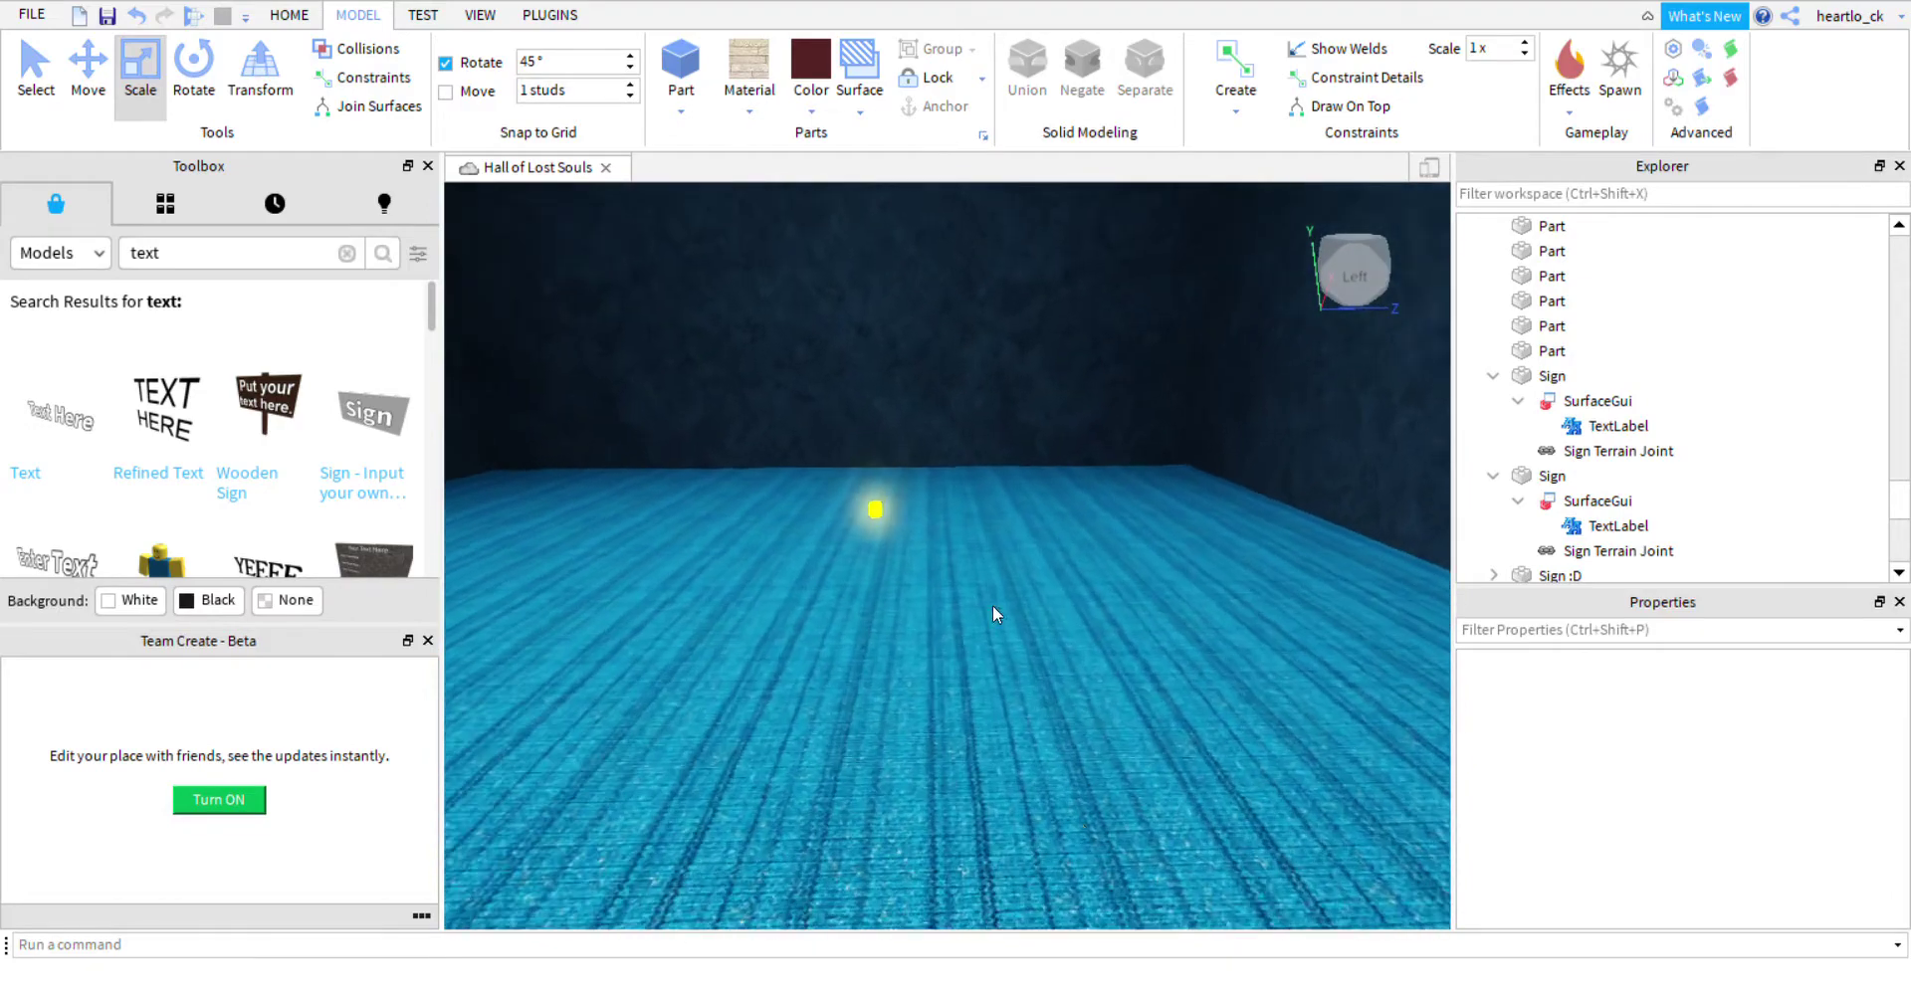
right_drag(974, 368, 968, 368)
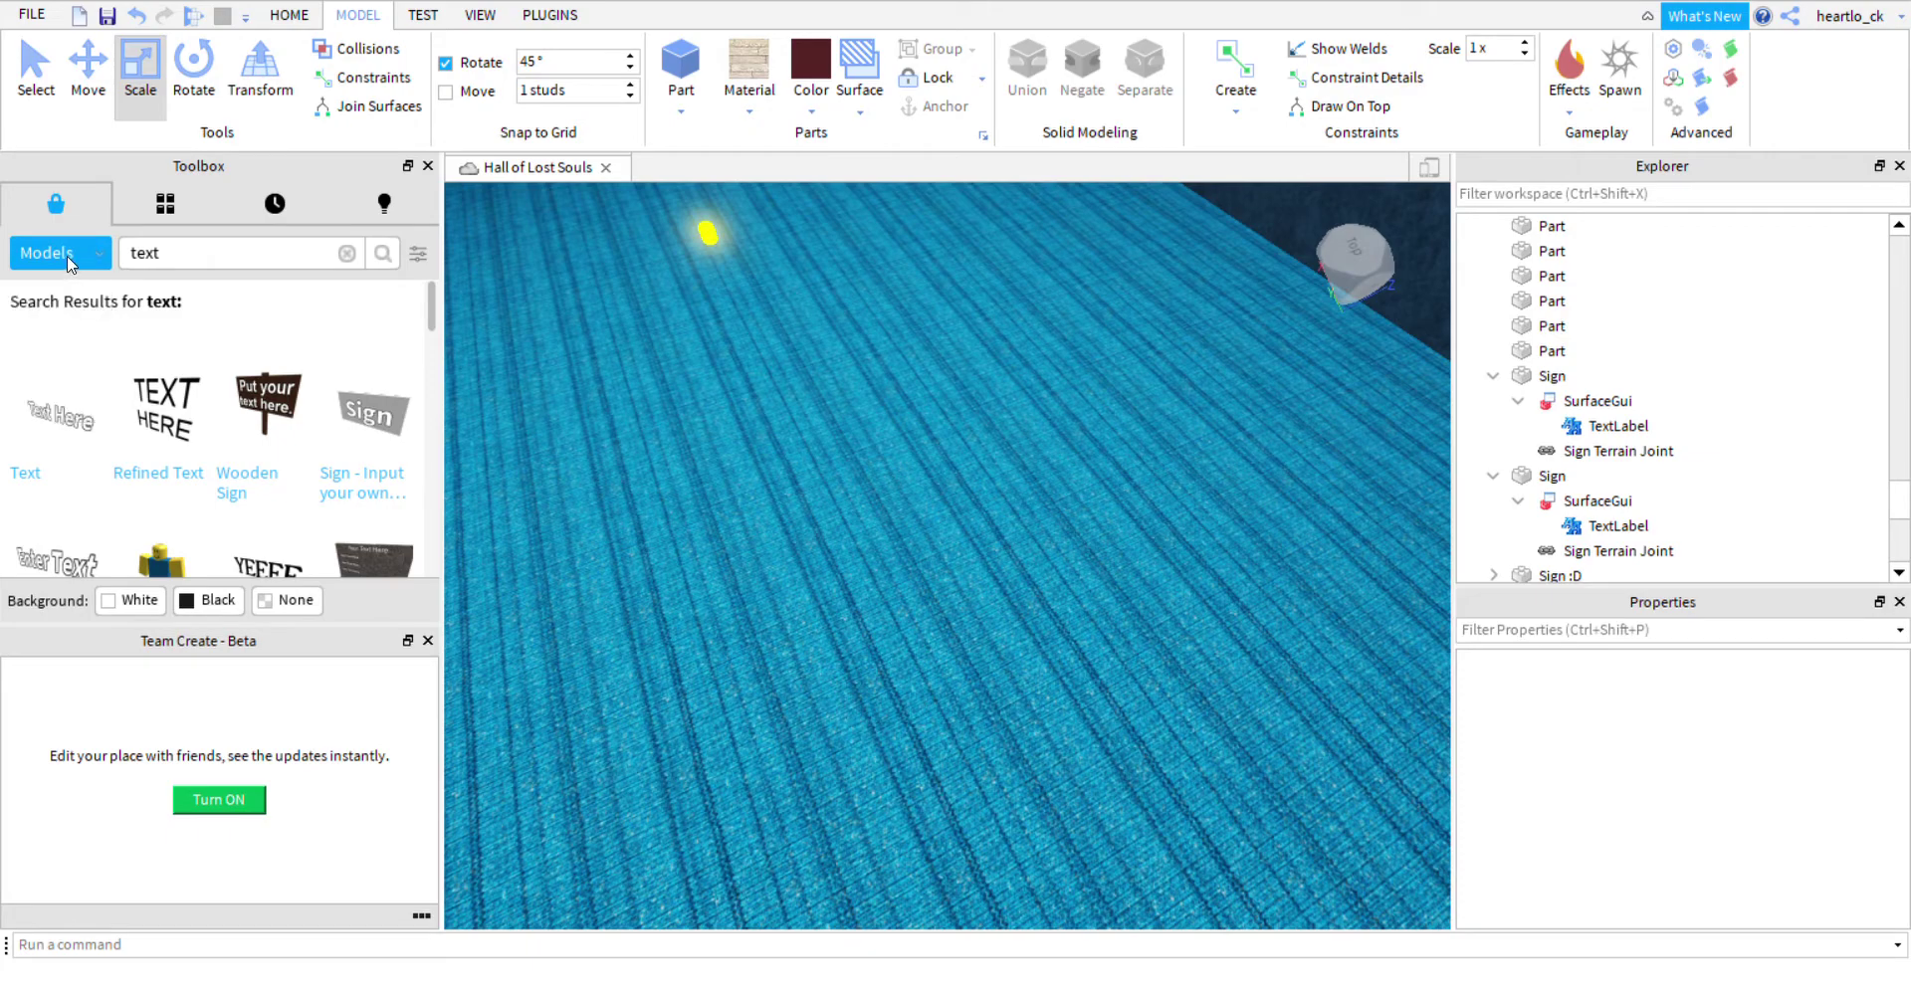
right_drag(917, 450, 918, 452)
scroll(1042, 536, down, 4)
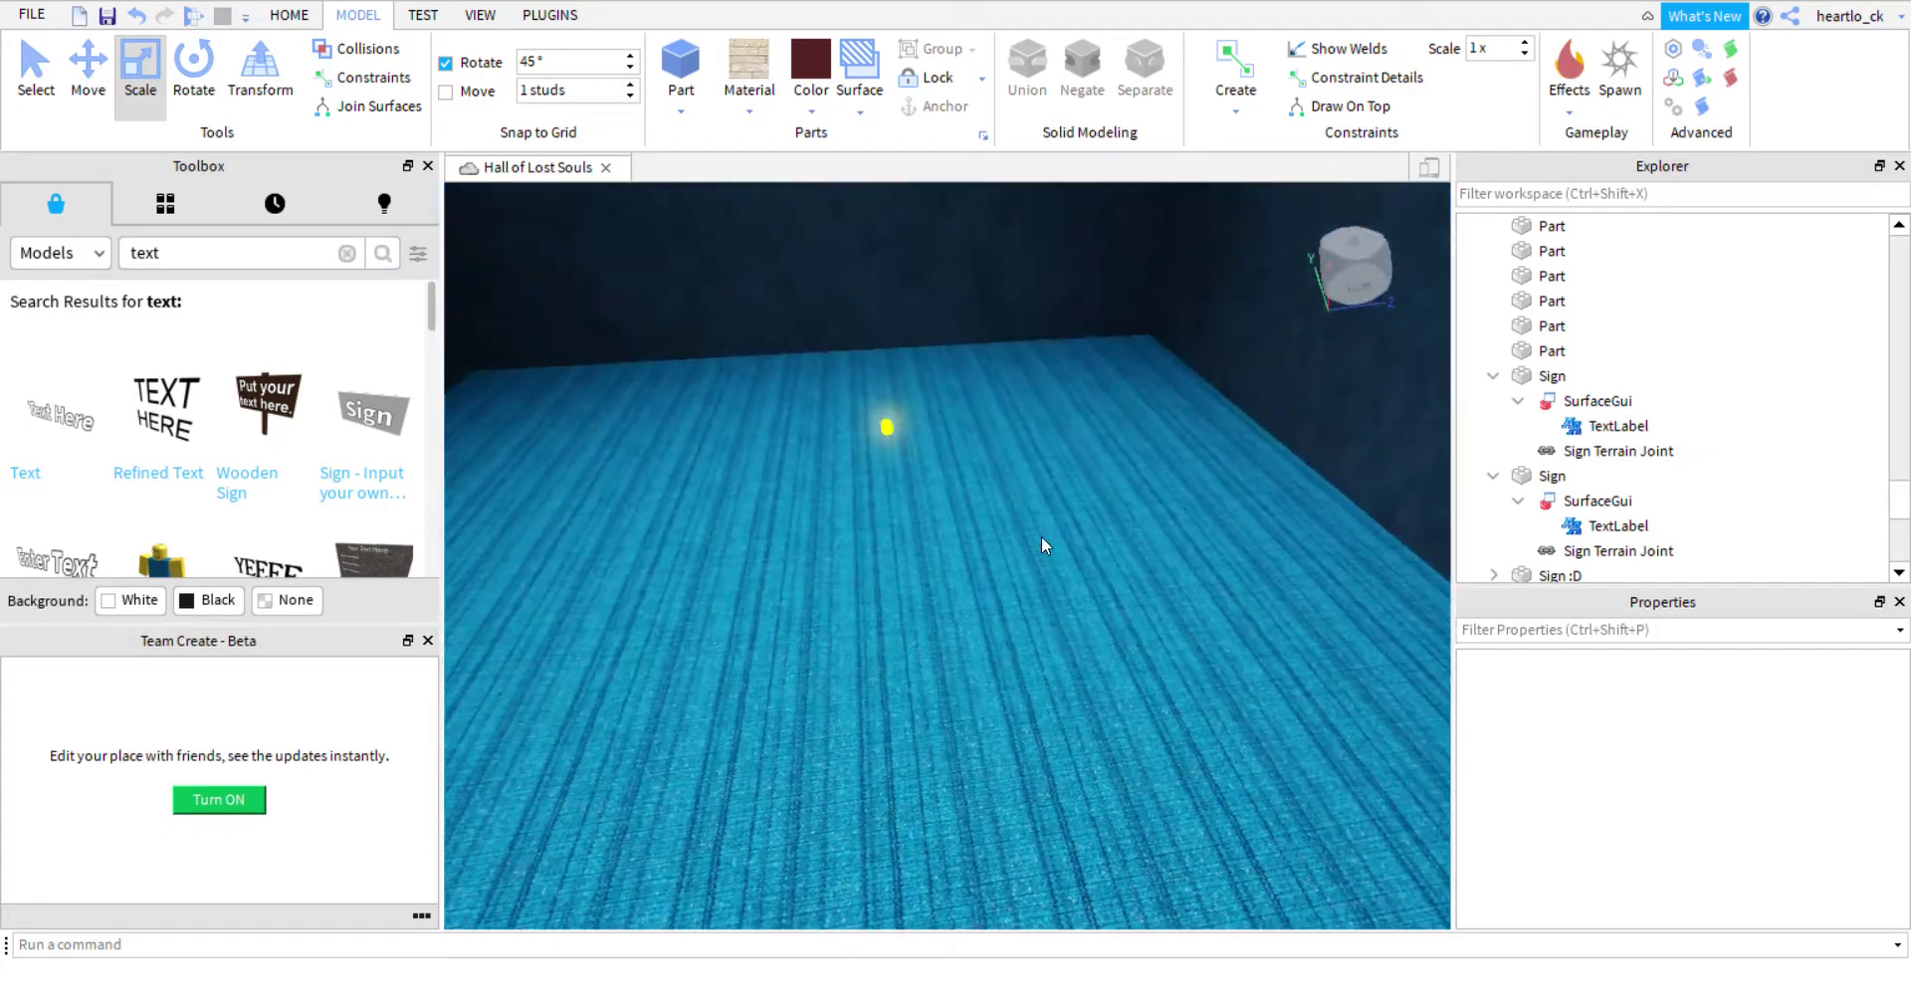
scroll(1041, 536, up, 3)
Search the Toolbox's audio assets for "stadium rave".
click(79, 255)
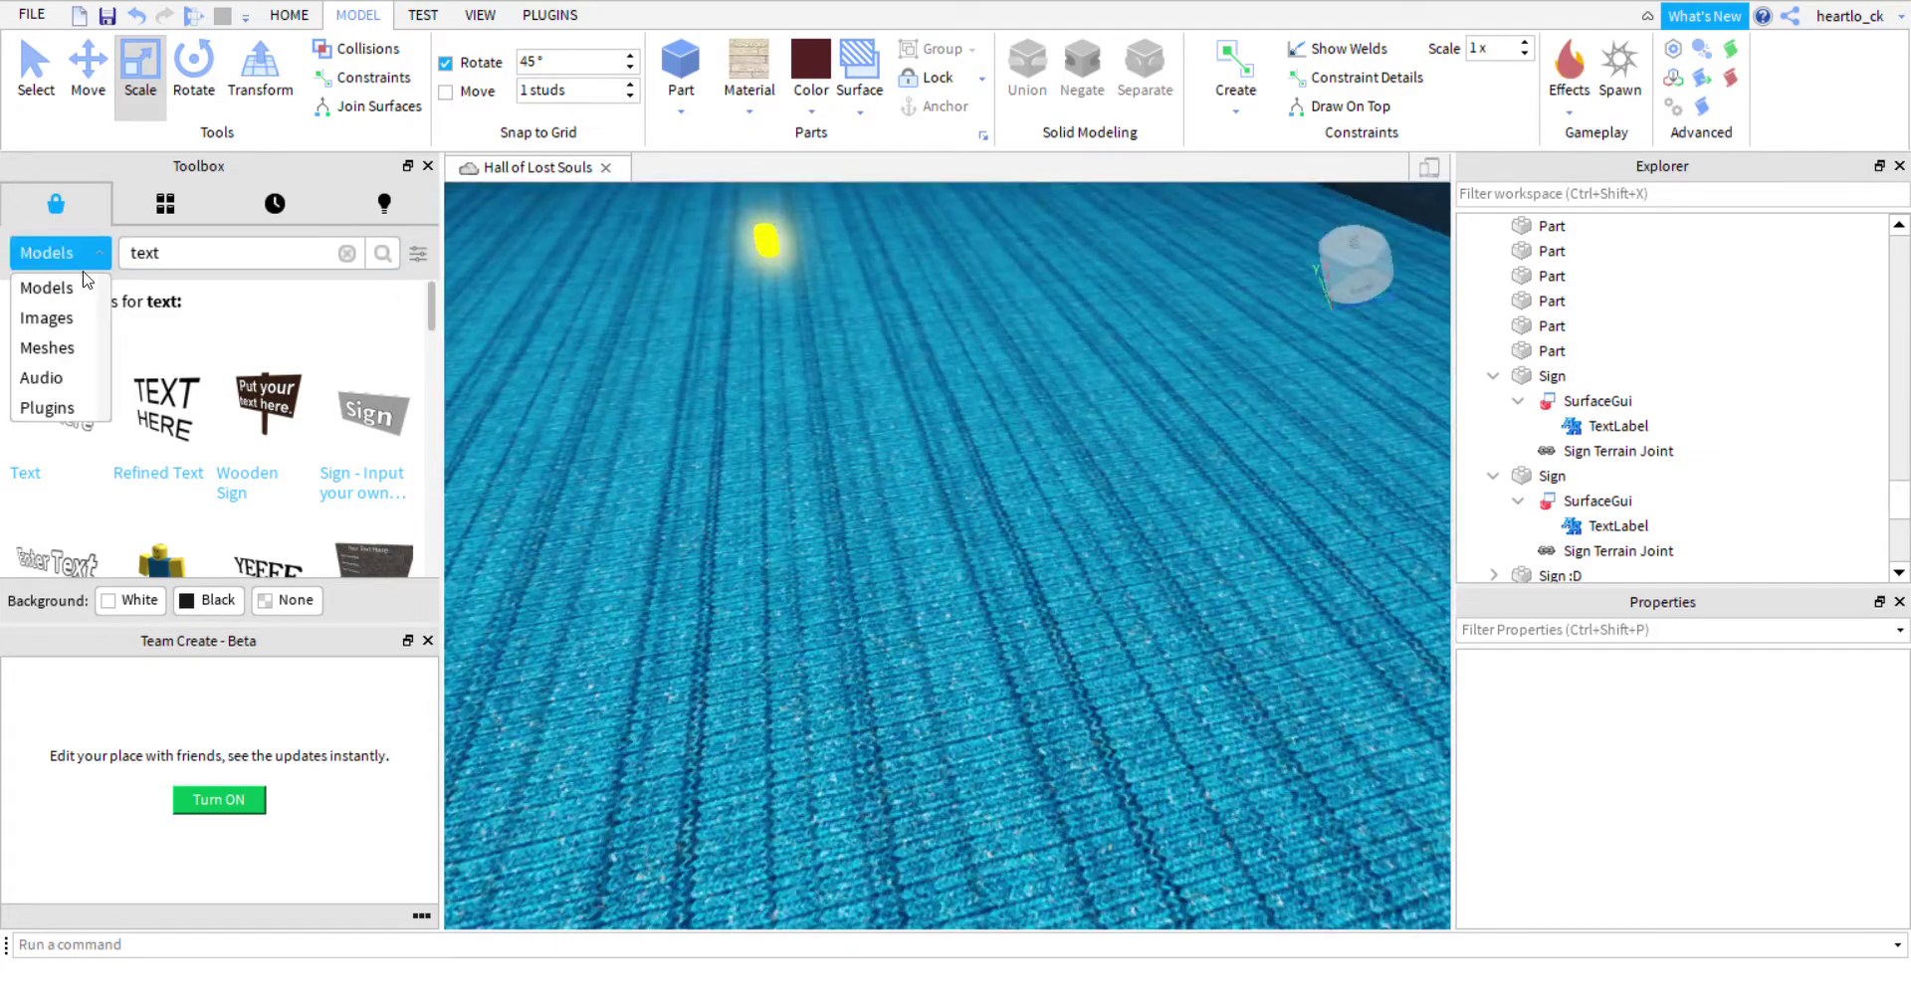
click(41, 378)
click(257, 255)
text(stadium rav)
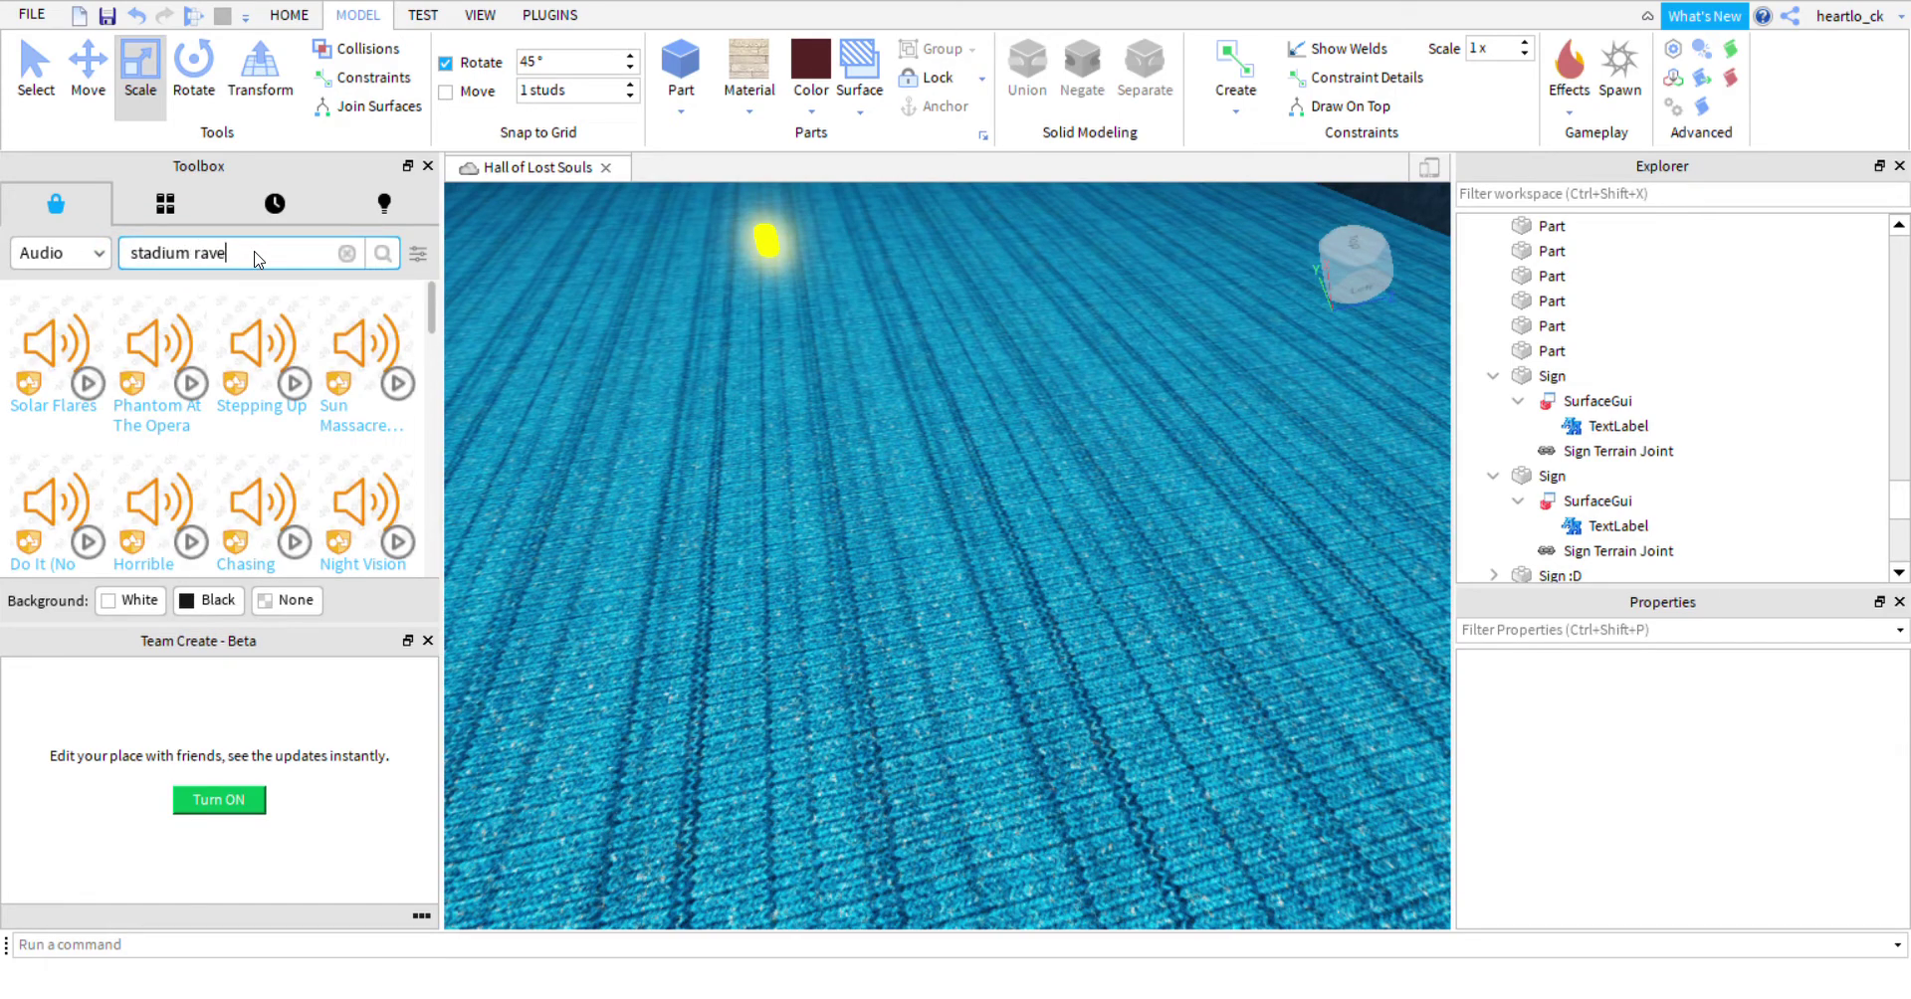
text(e)
key(Return)
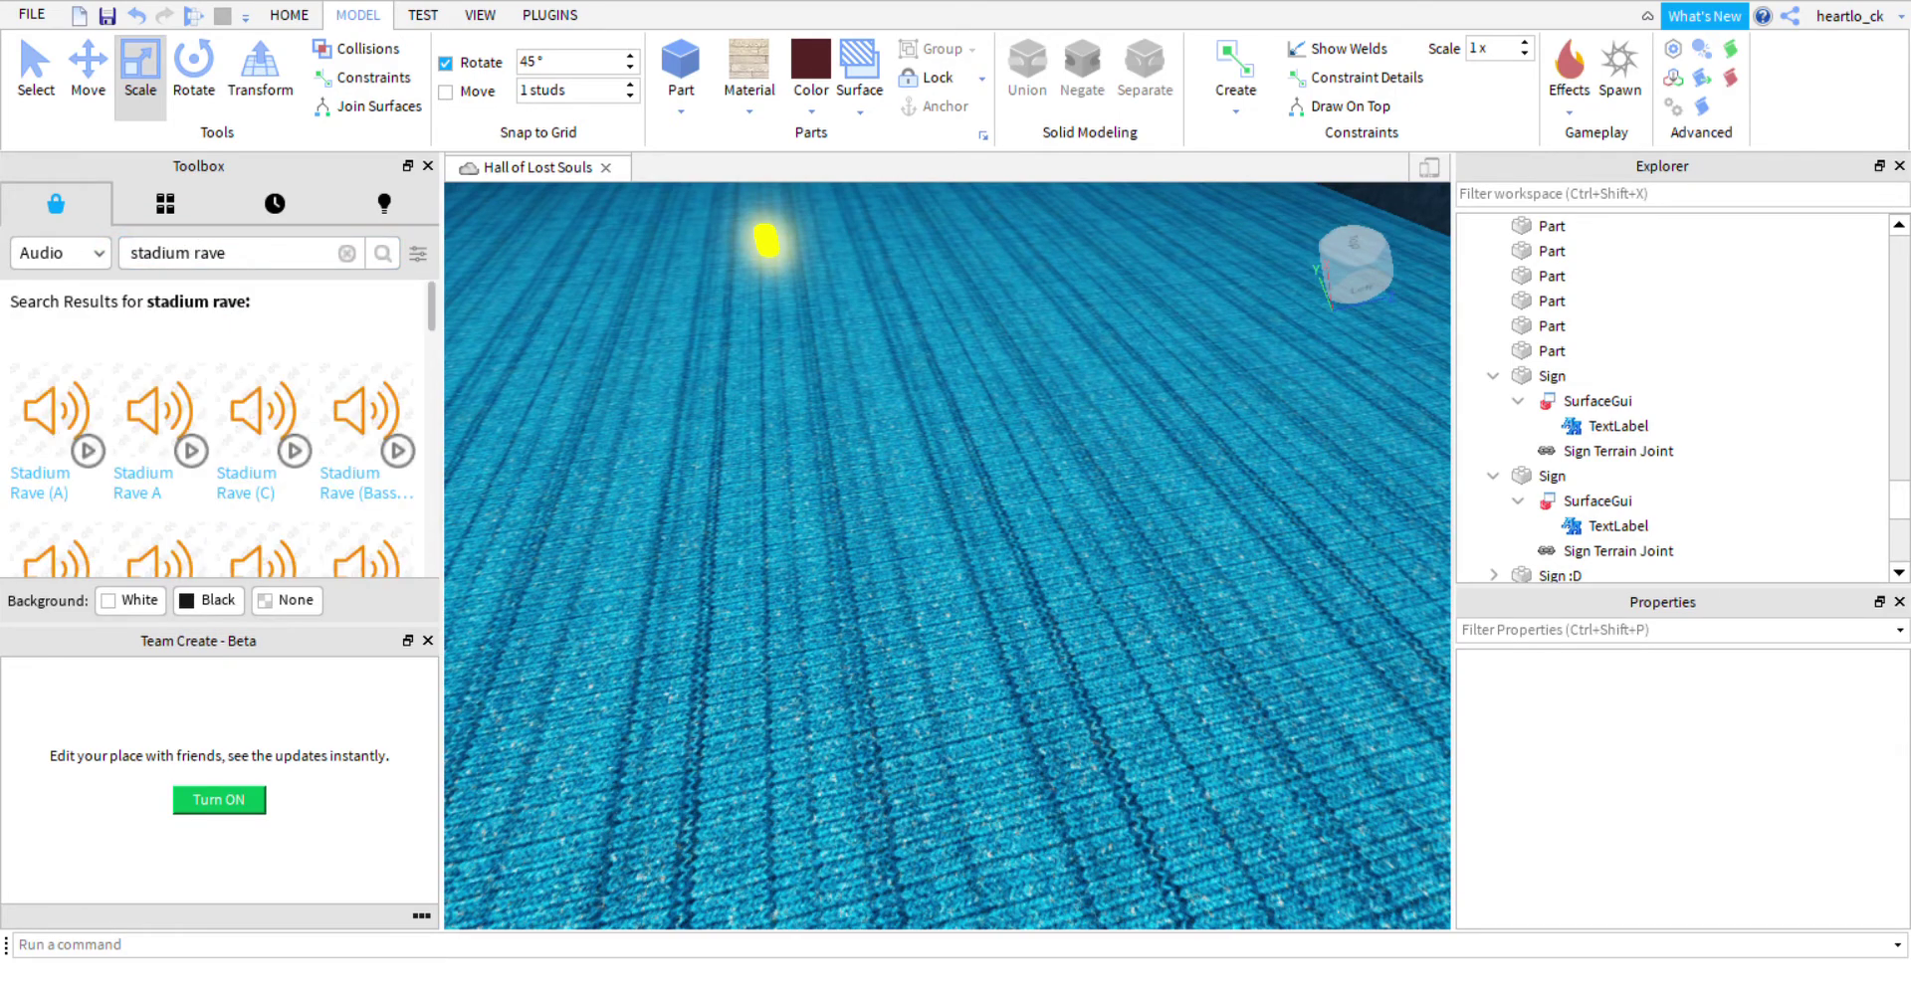
click(691, 67)
right_drag(967, 388, 1046, 415)
key(ctrl+z)
Preview the Stadium Rave audio, insert Stadium Rave (A) beginning with the yellow light, and delete the inserted copies.
click(1019, 361)
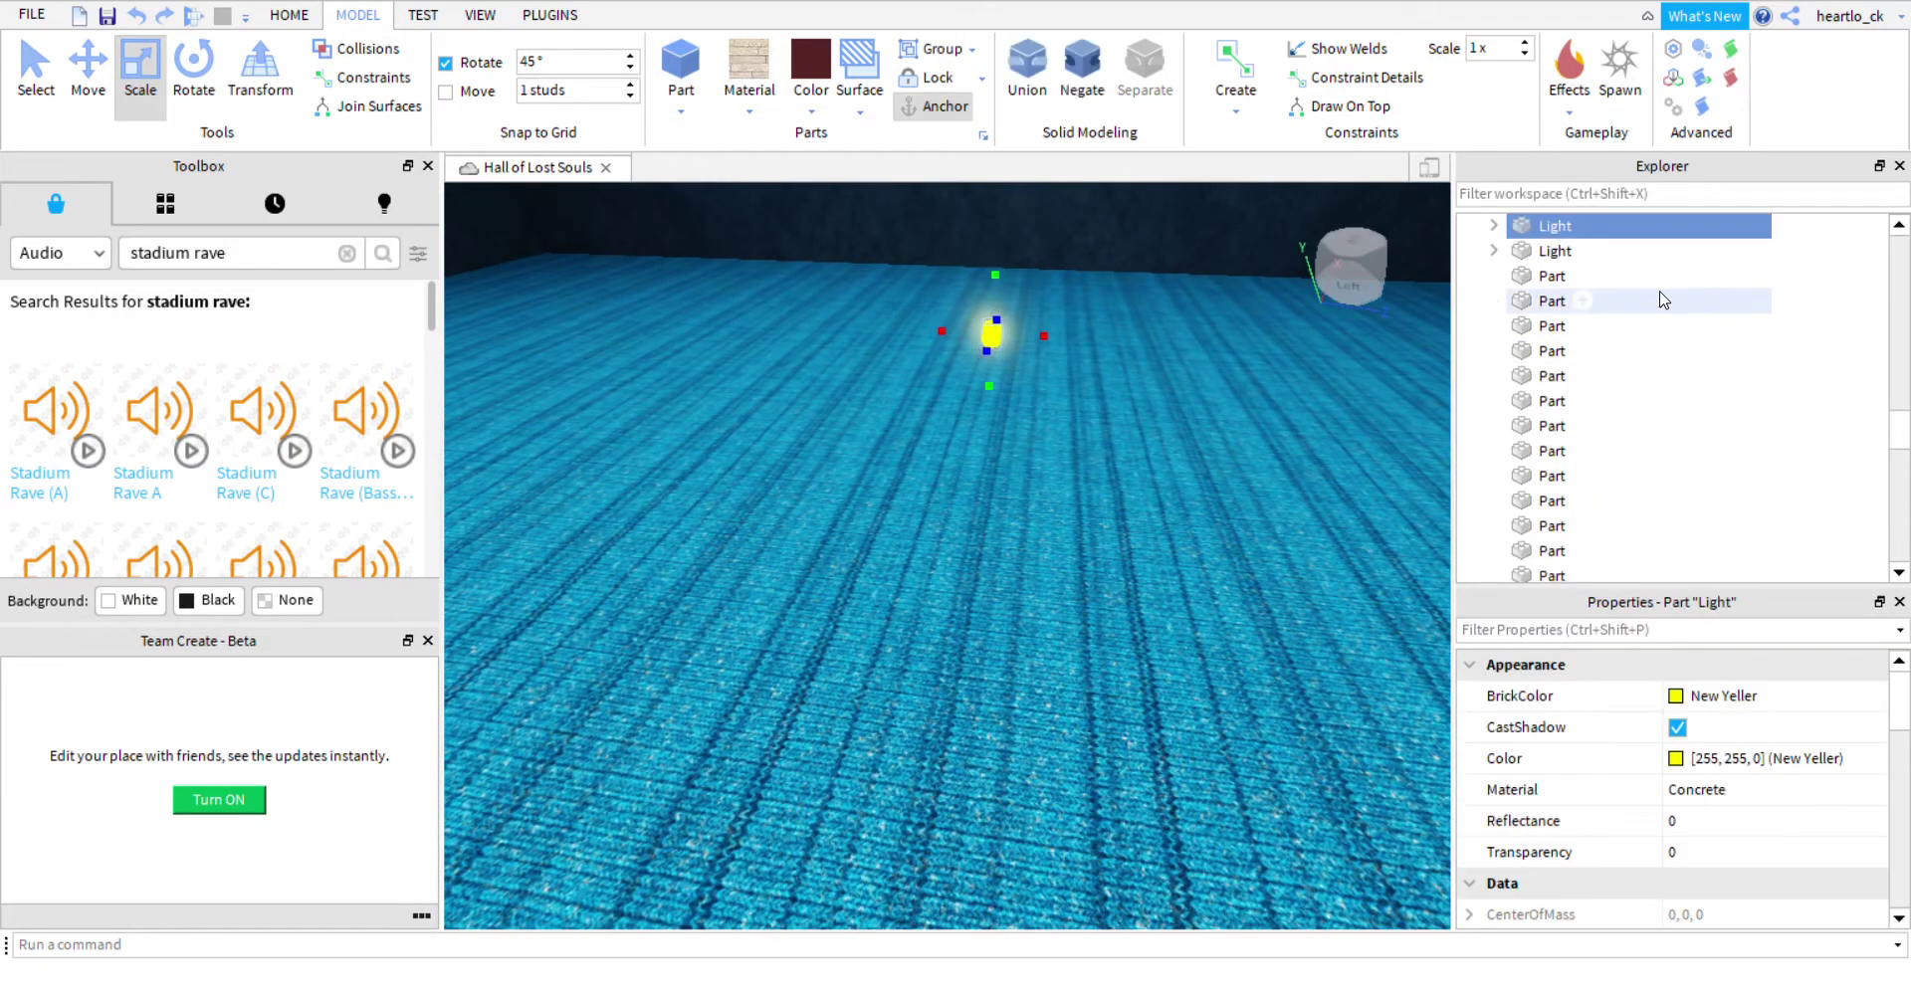
click(1494, 227)
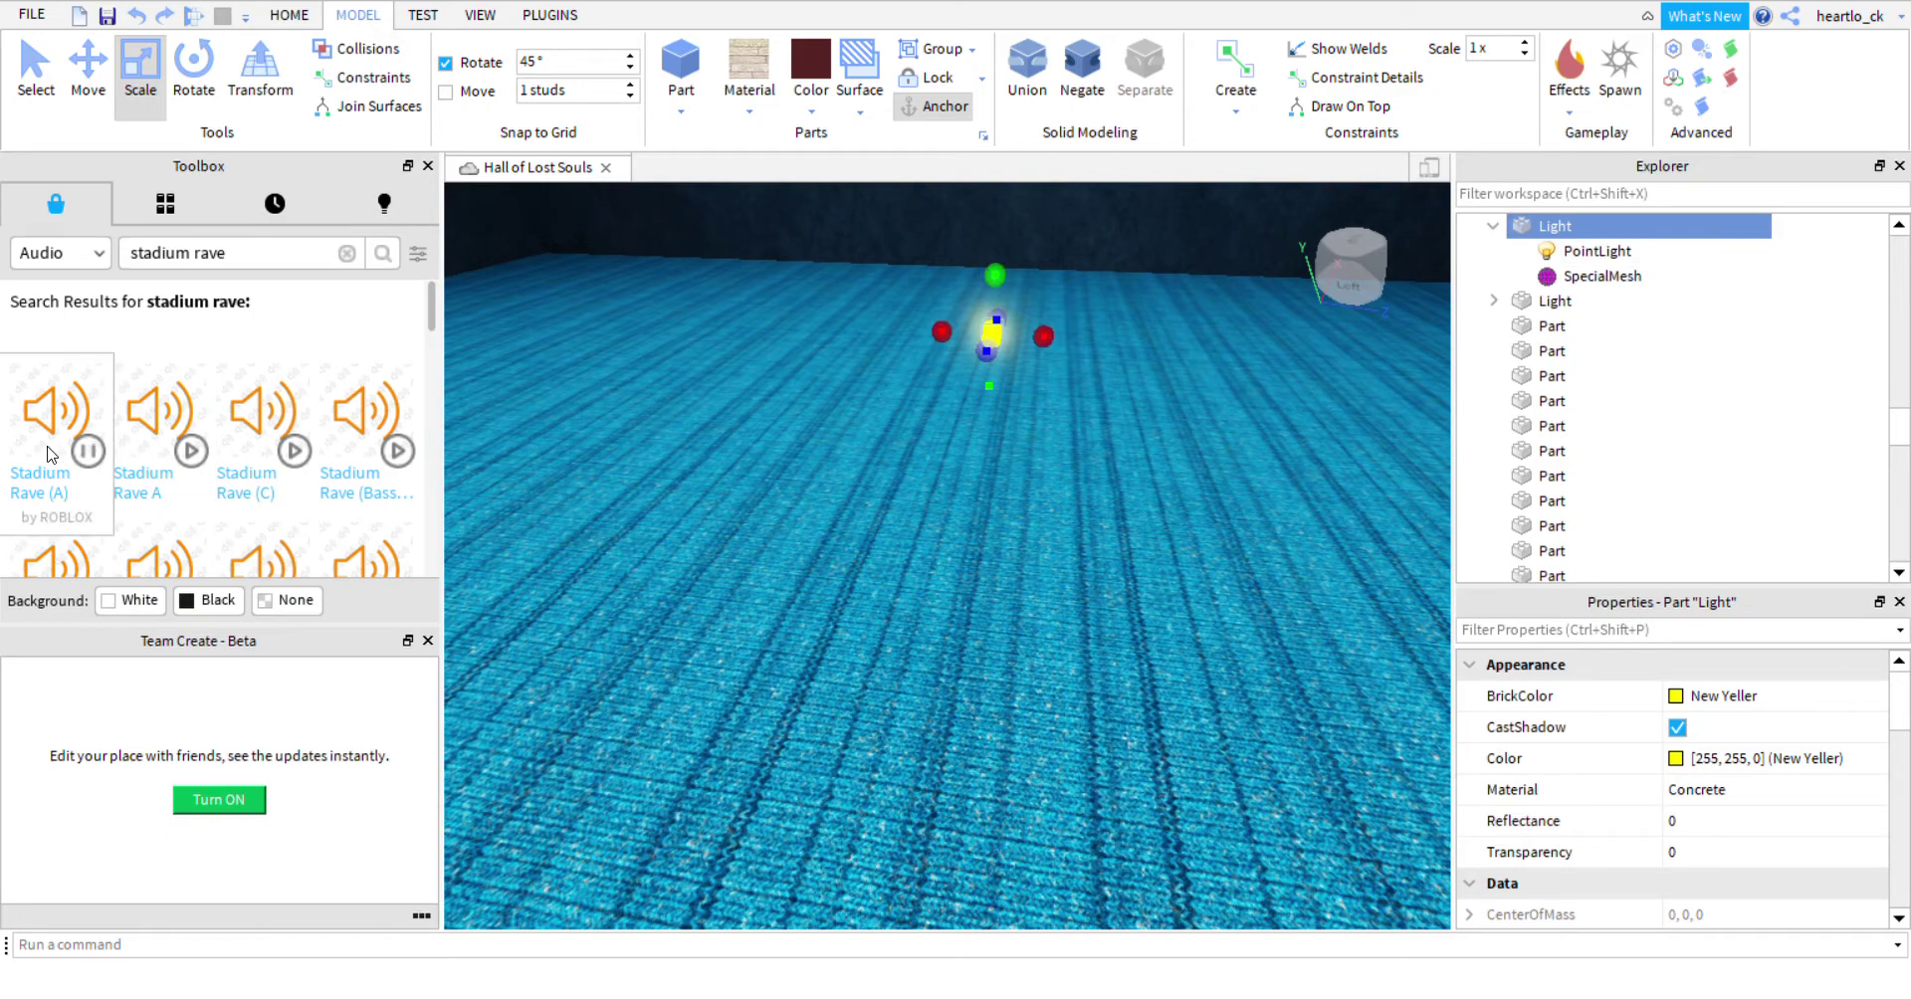
click(88, 450)
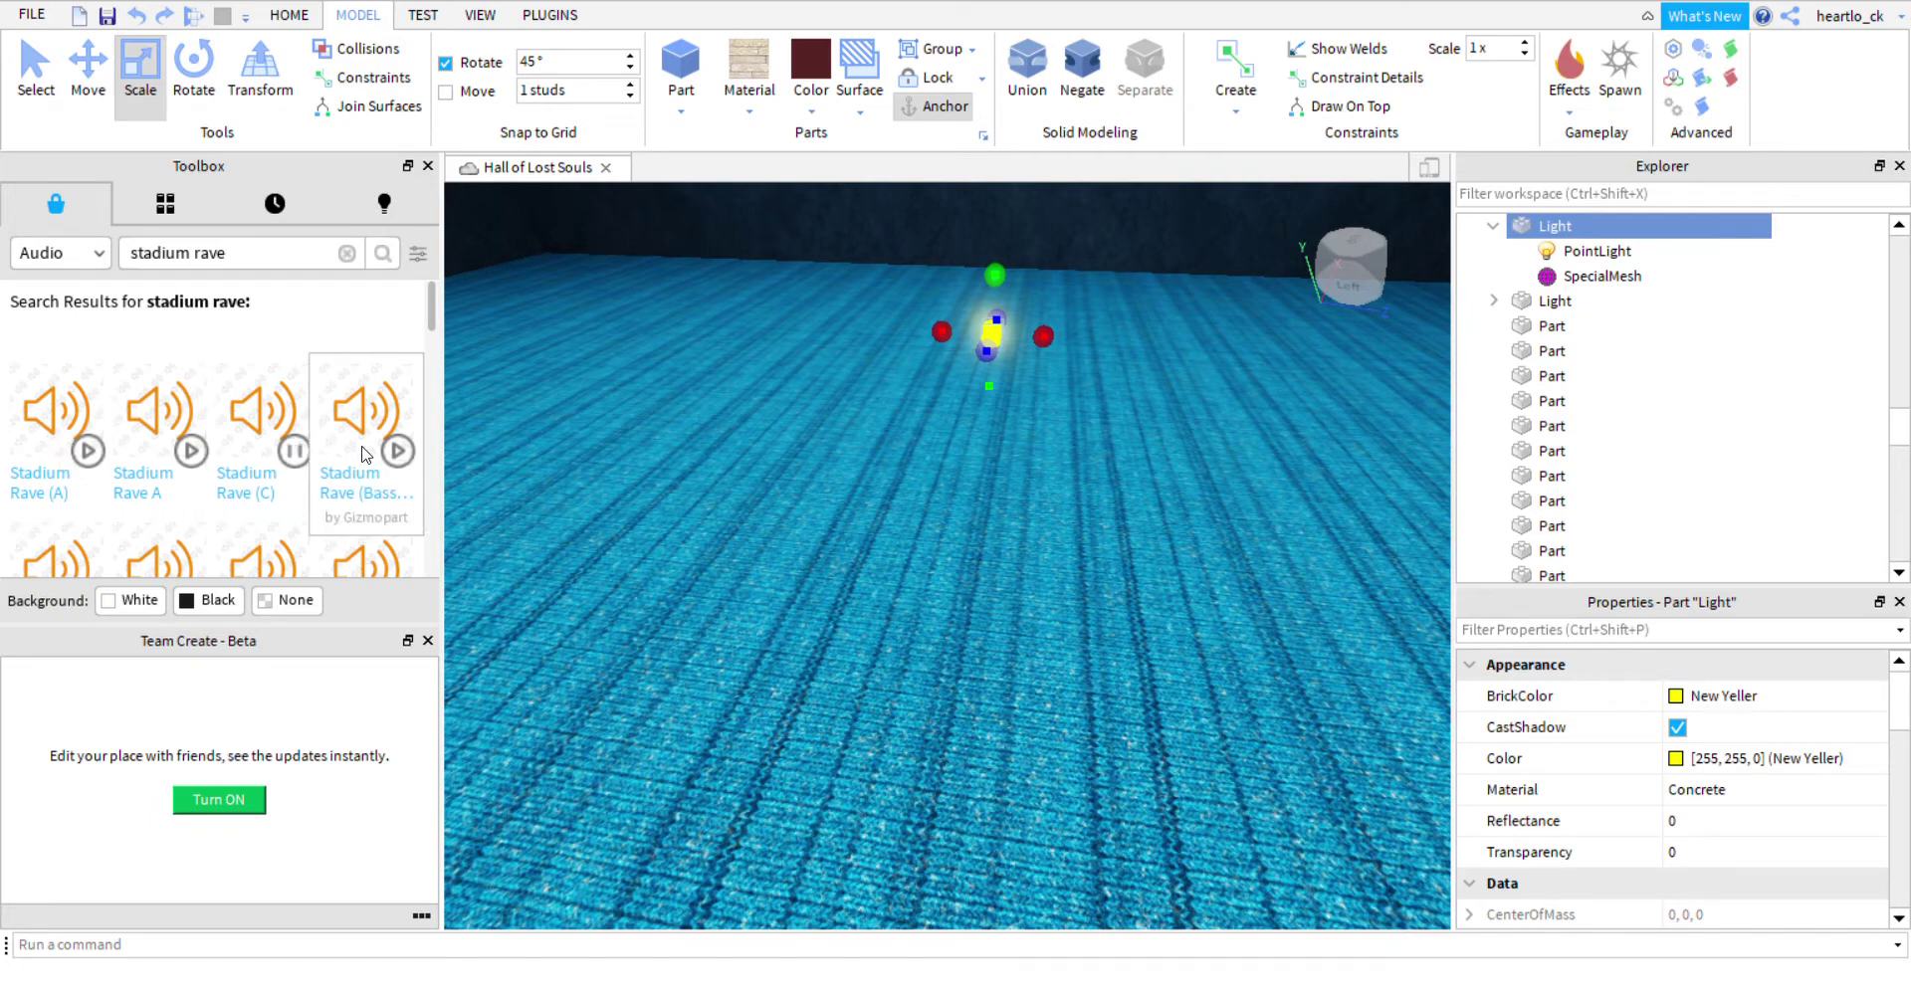
click(60, 445)
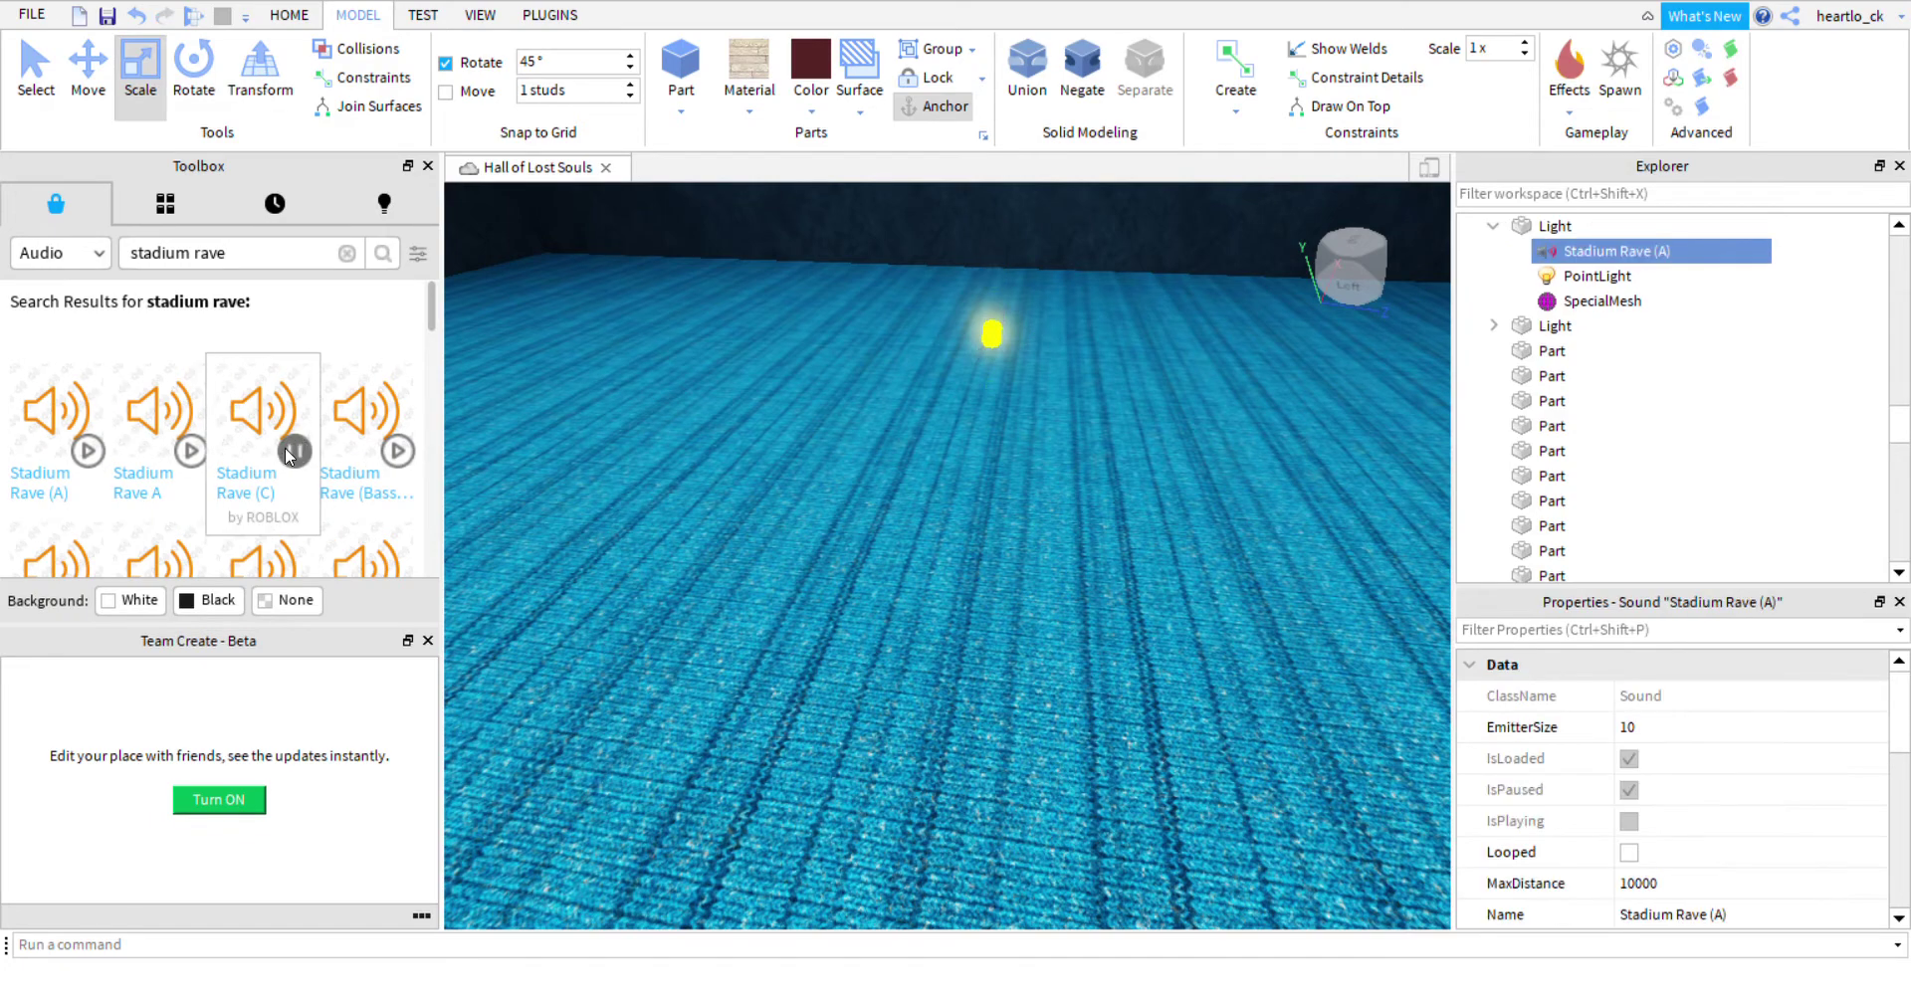
key(Delete)
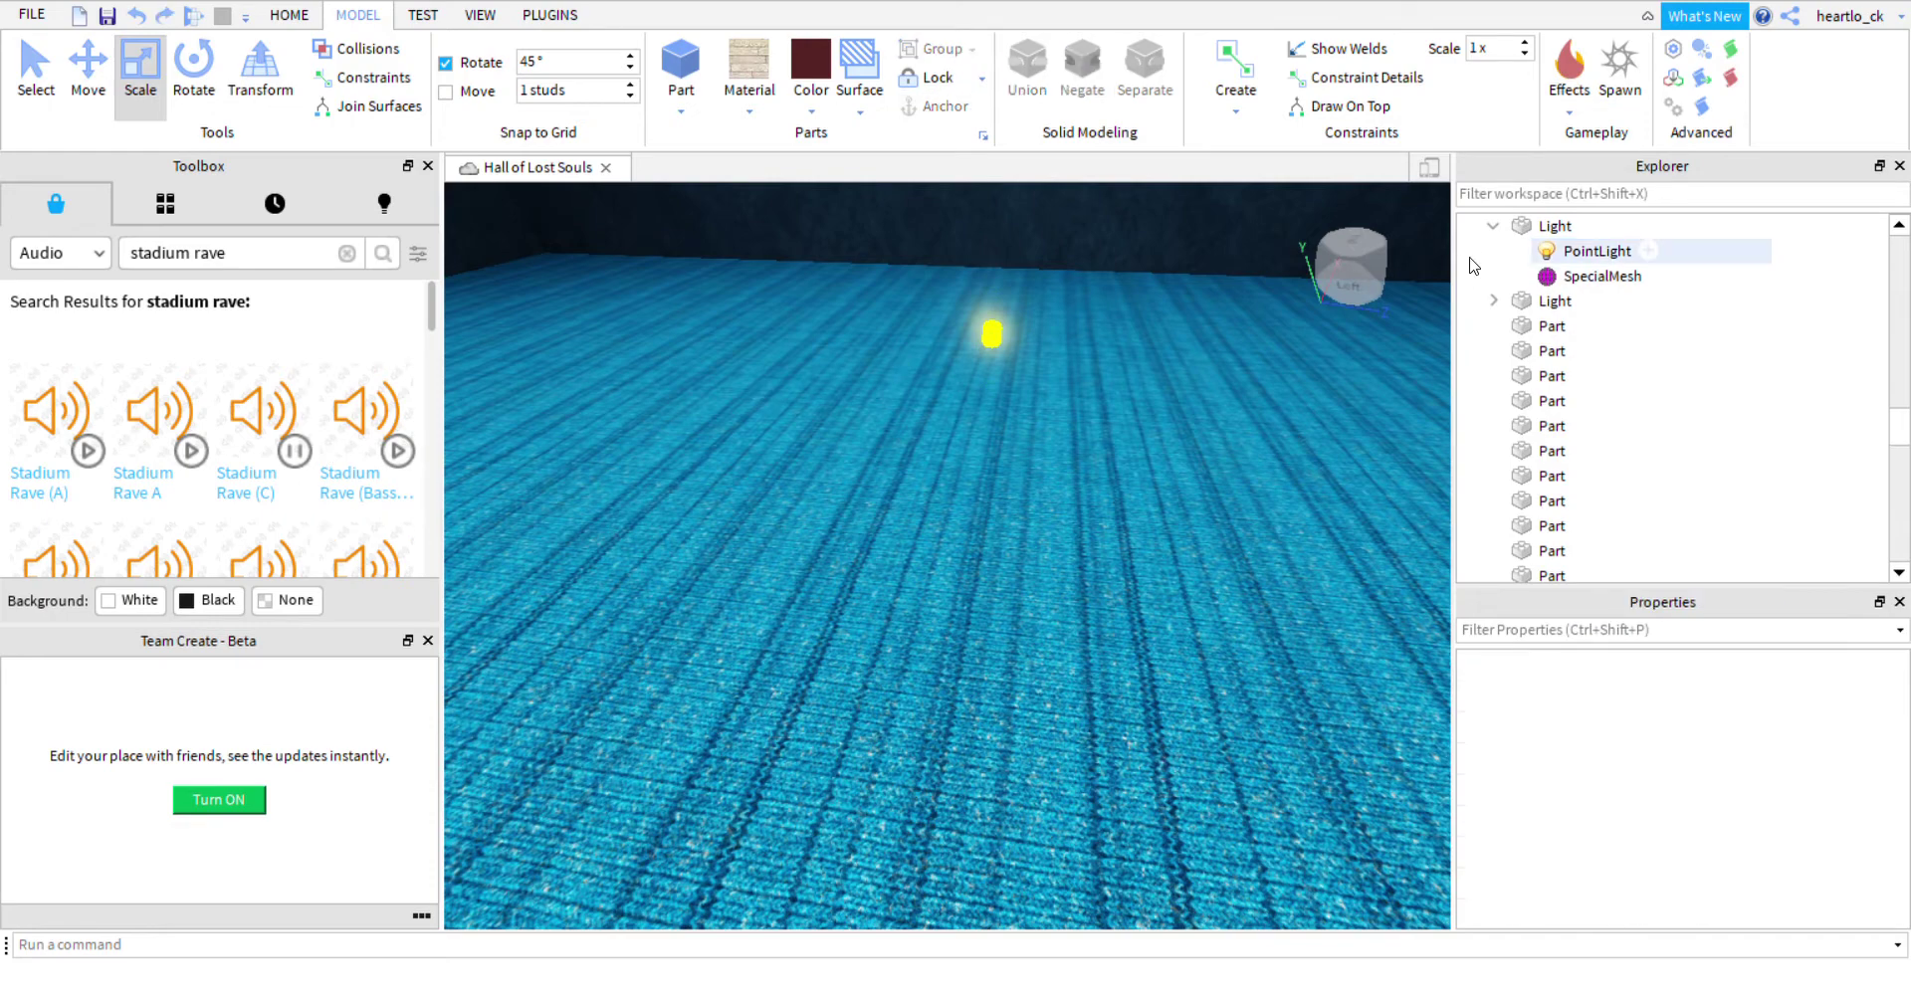
click(64, 445)
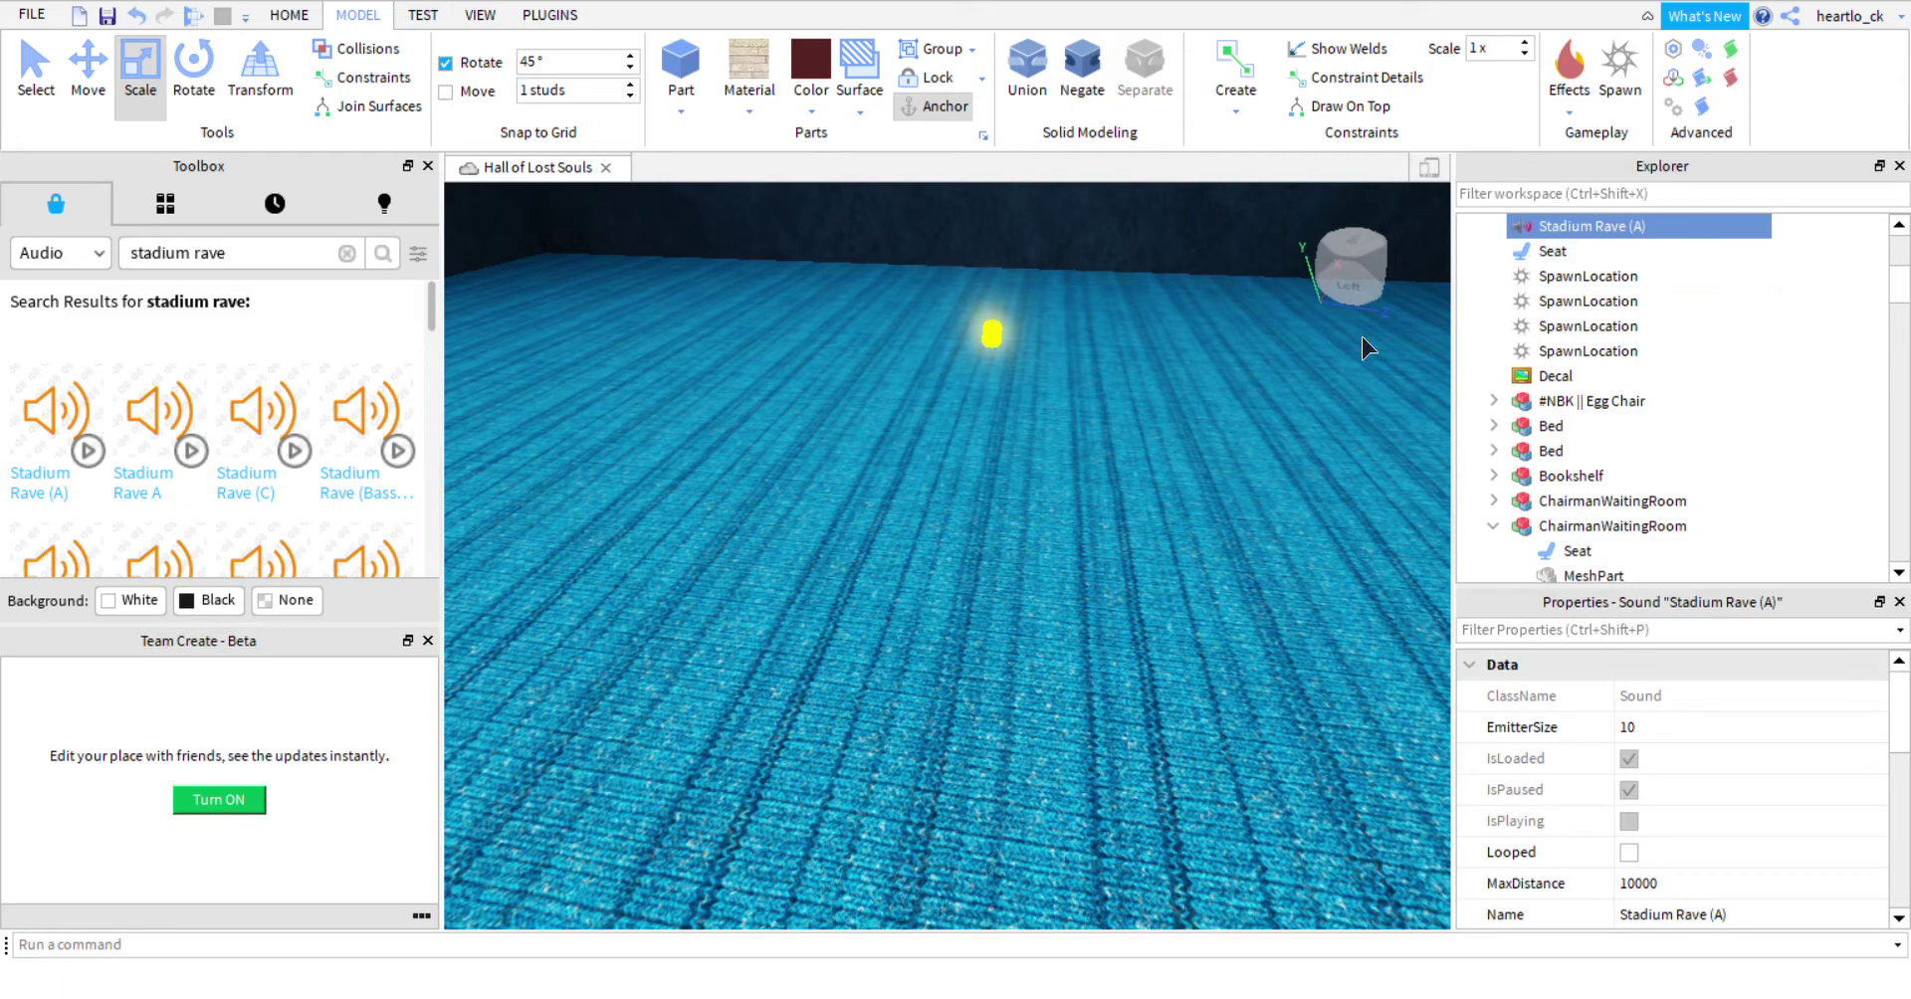
key(Delete)
Insert the Stadium Rave (A) sound into the yellow light and set its volume to 1.
click(1023, 355)
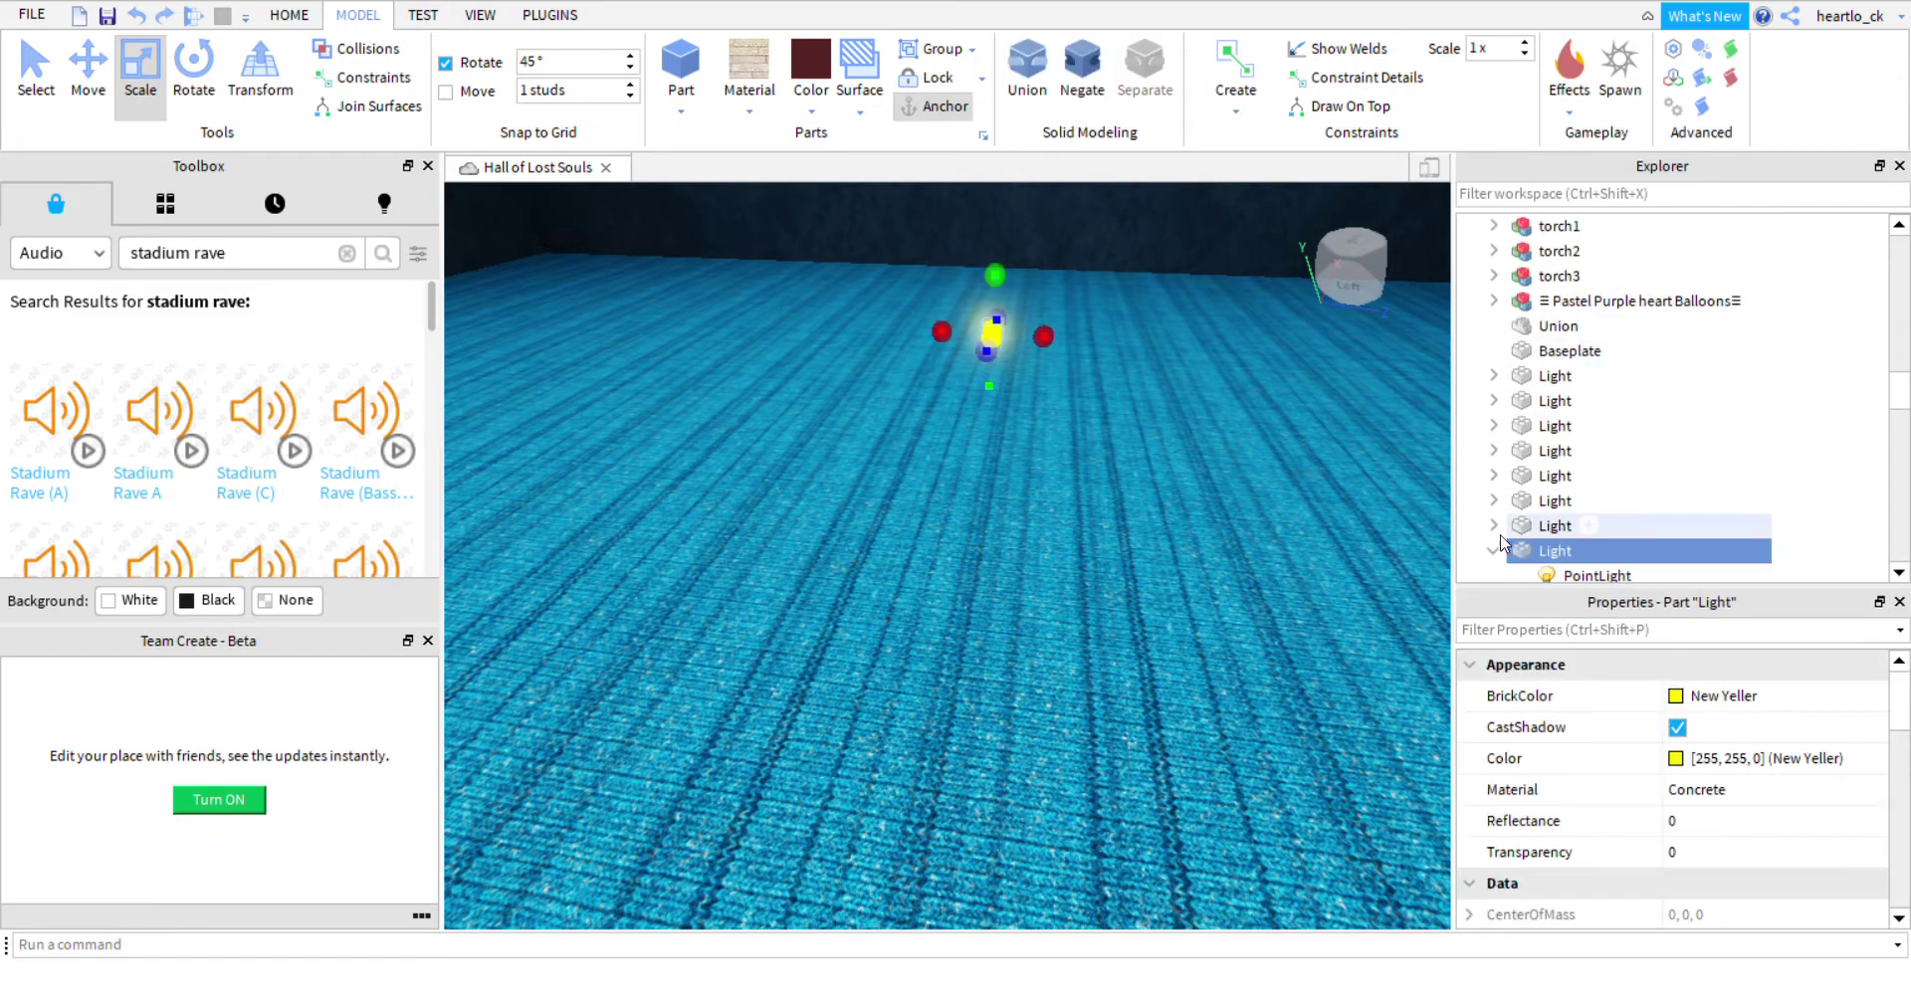
click(41, 447)
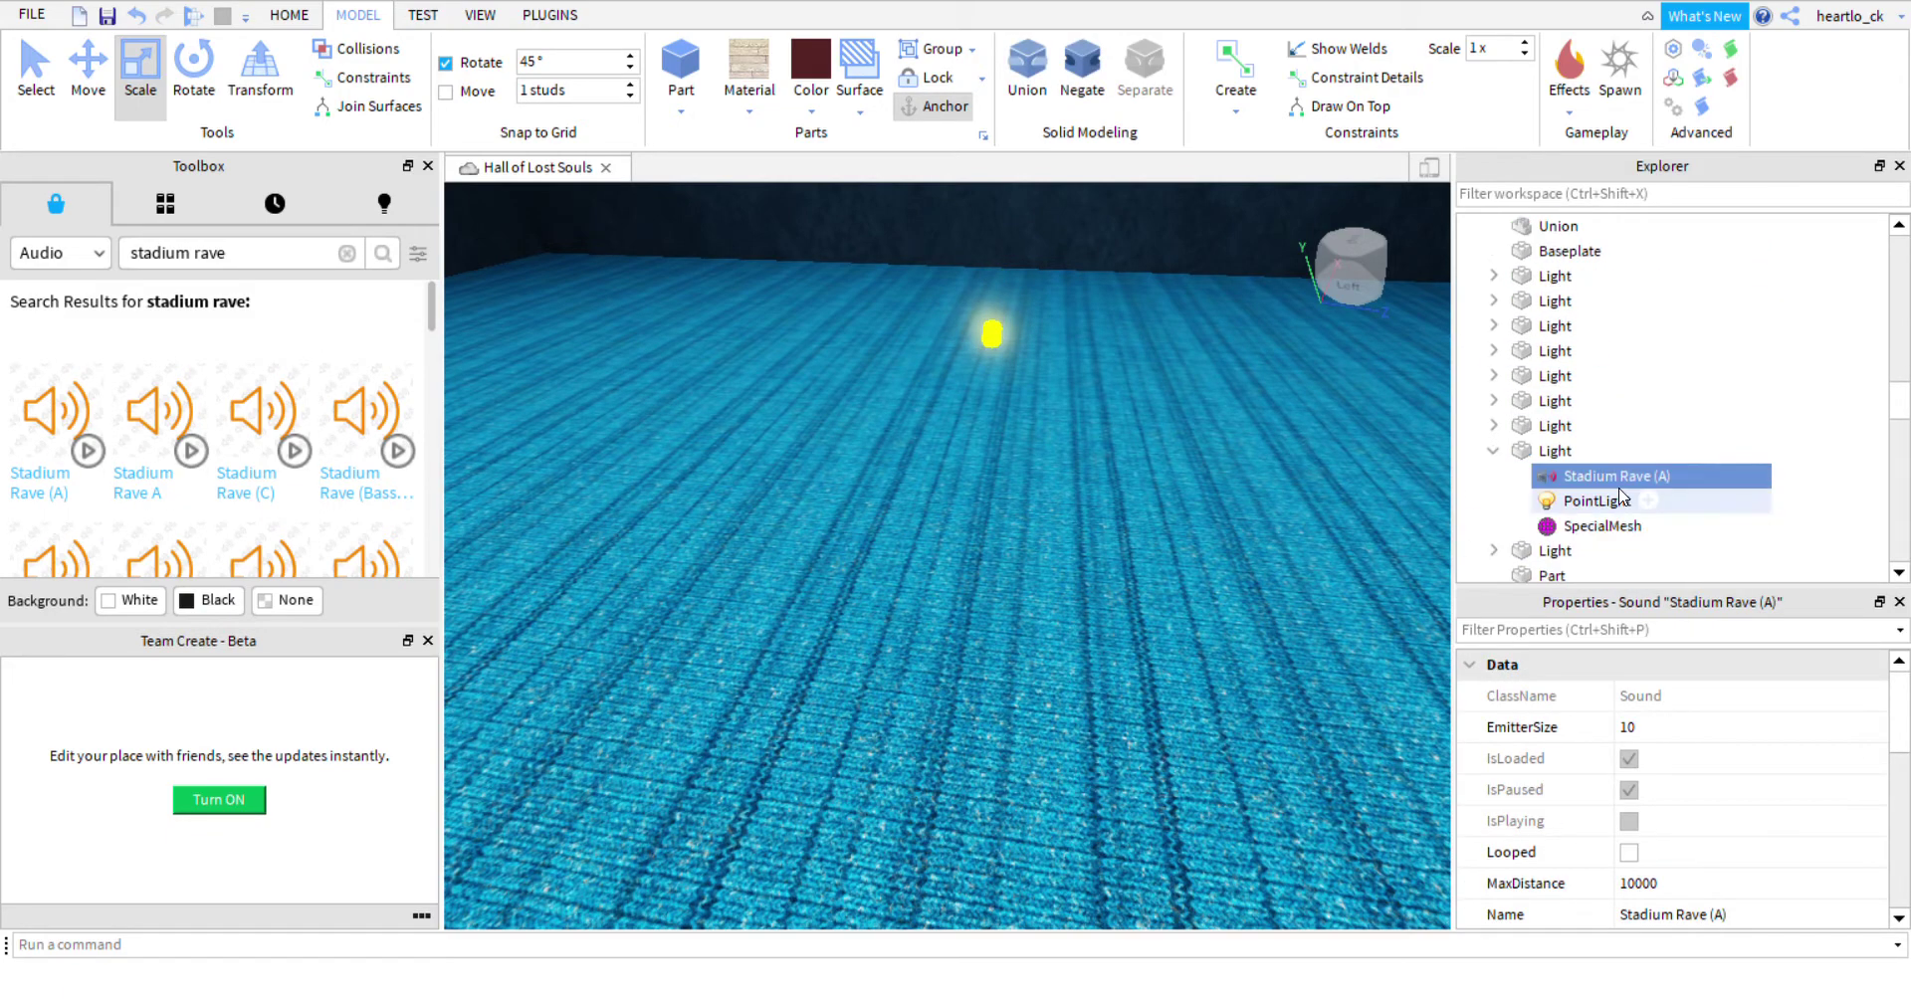
scroll(1716, 797, down, 2)
scroll(1692, 816, down, 3)
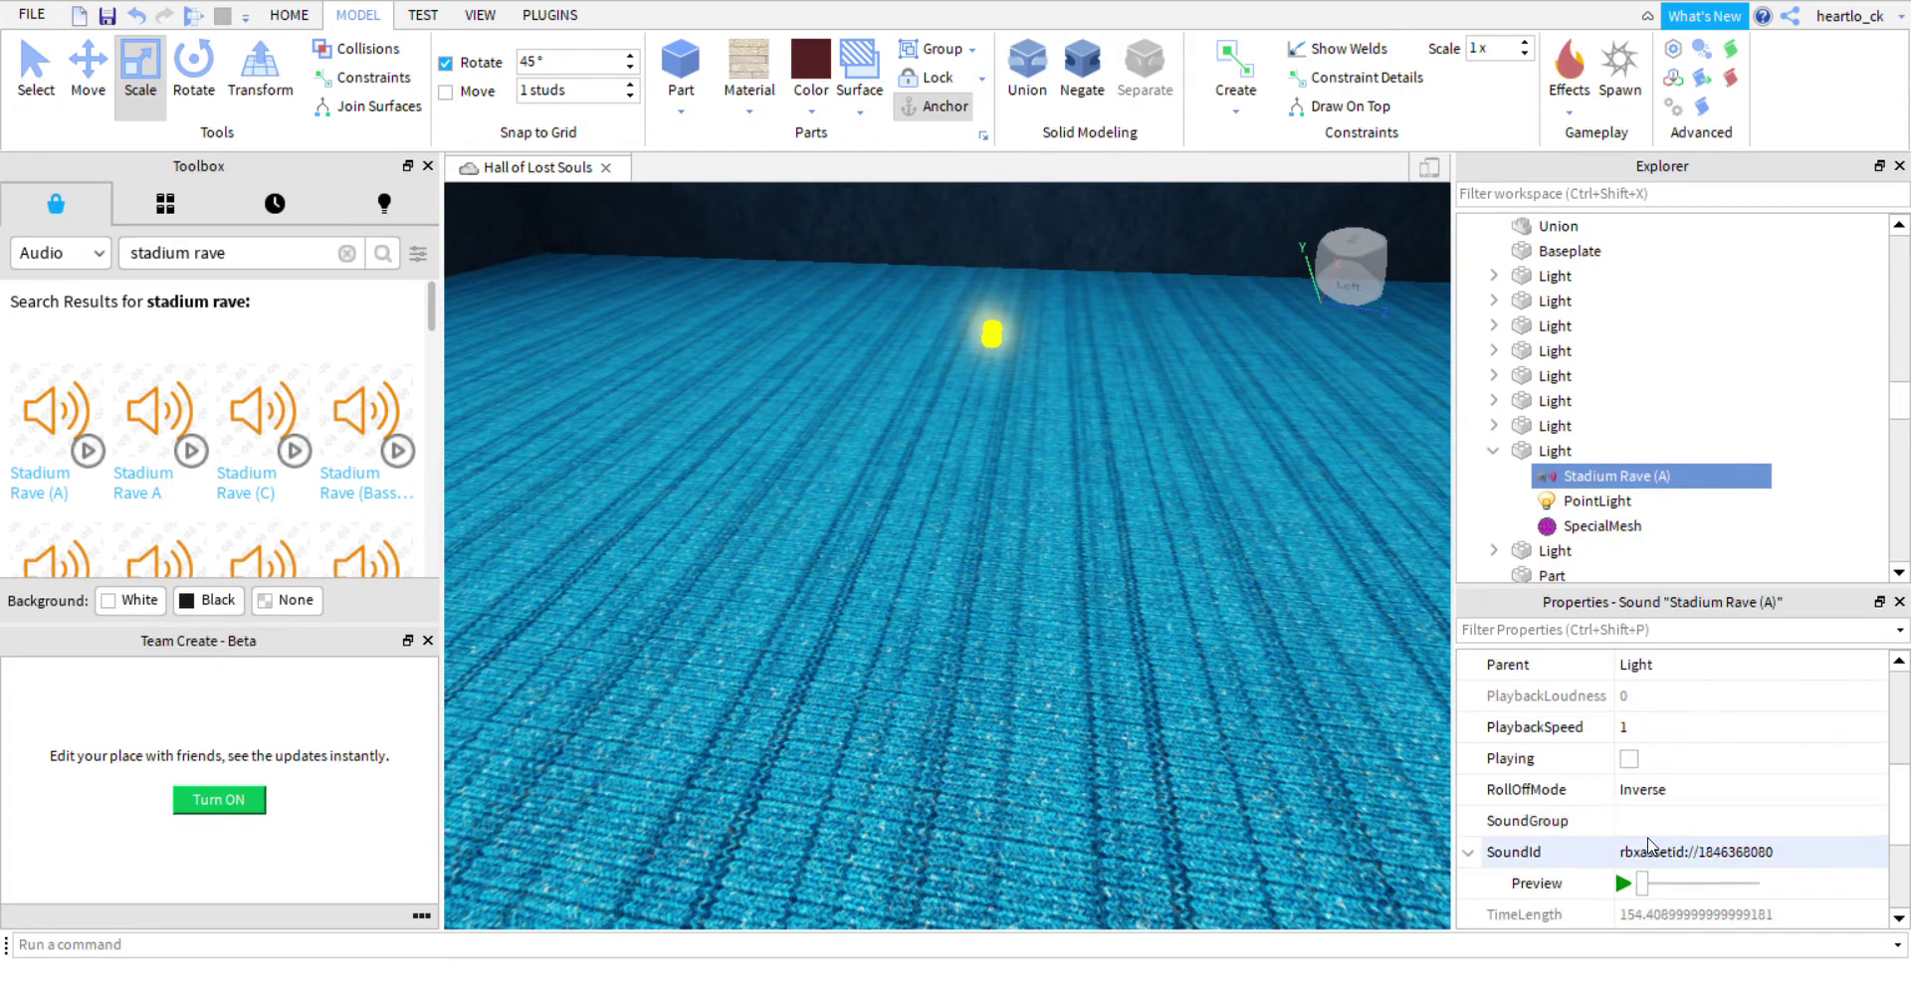
click(1653, 793)
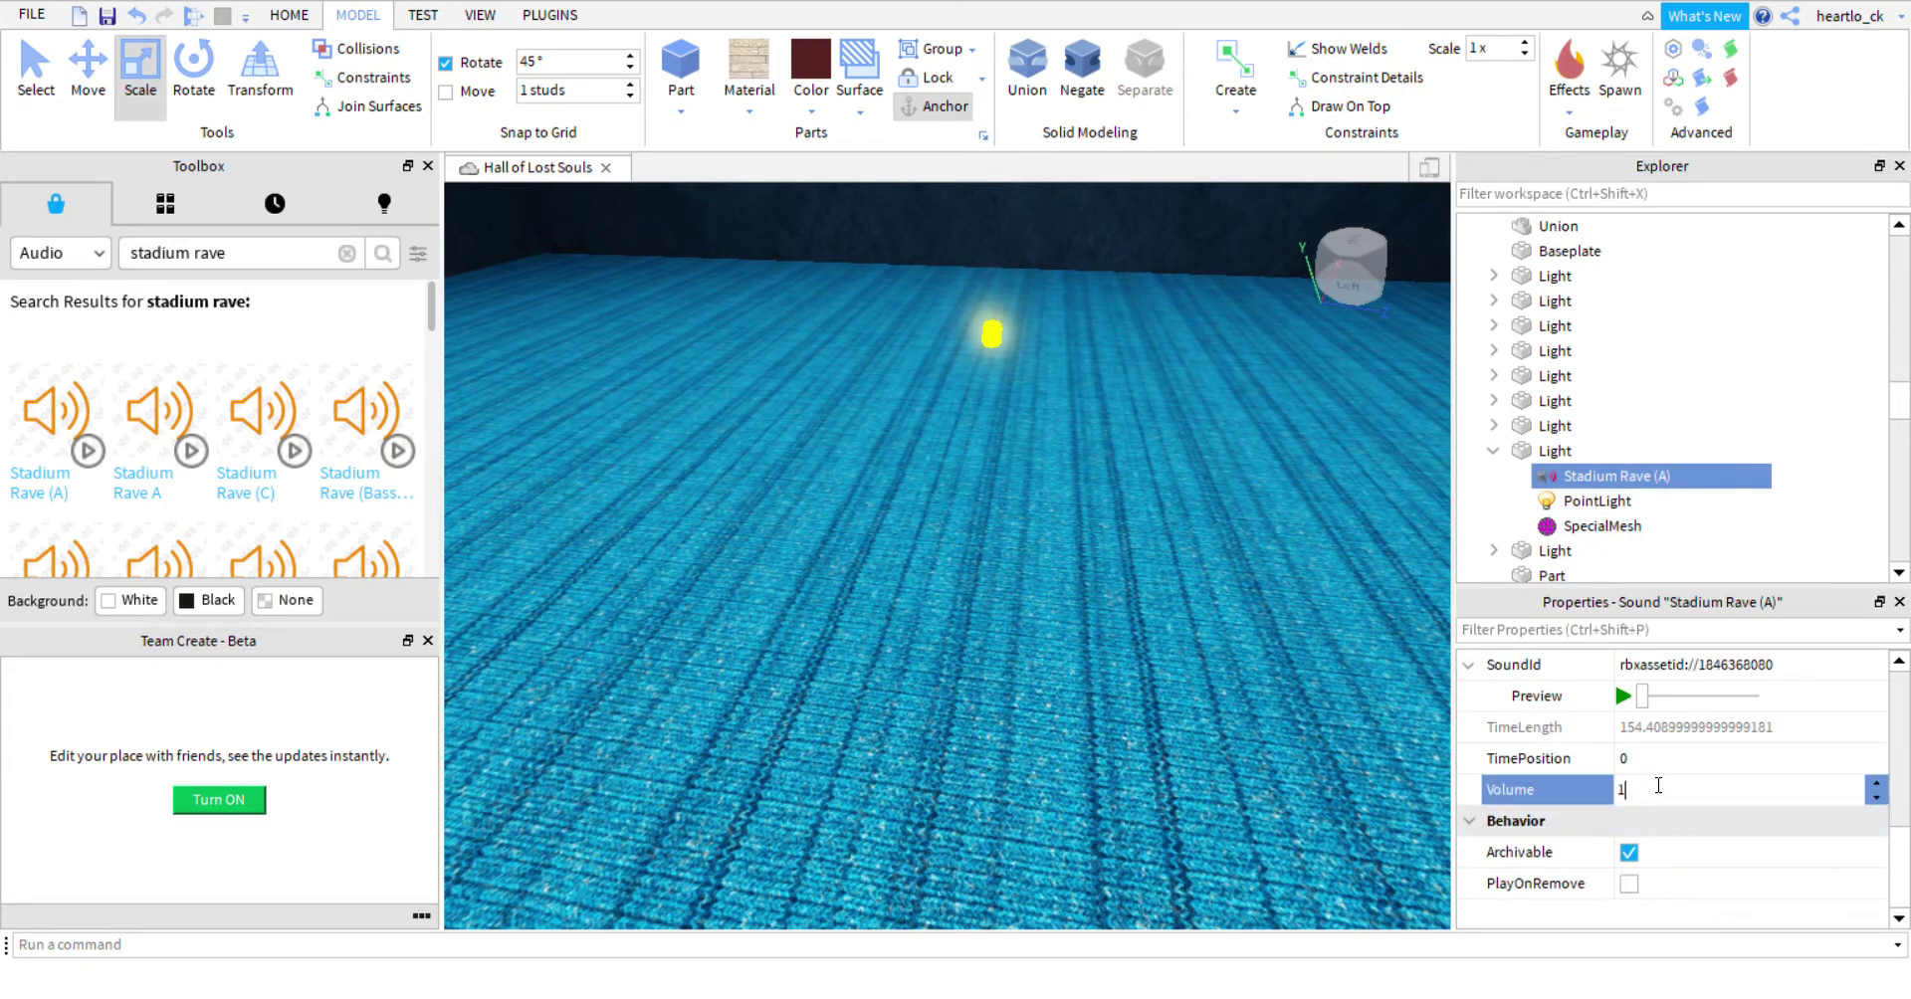
text(1)
key(Return)
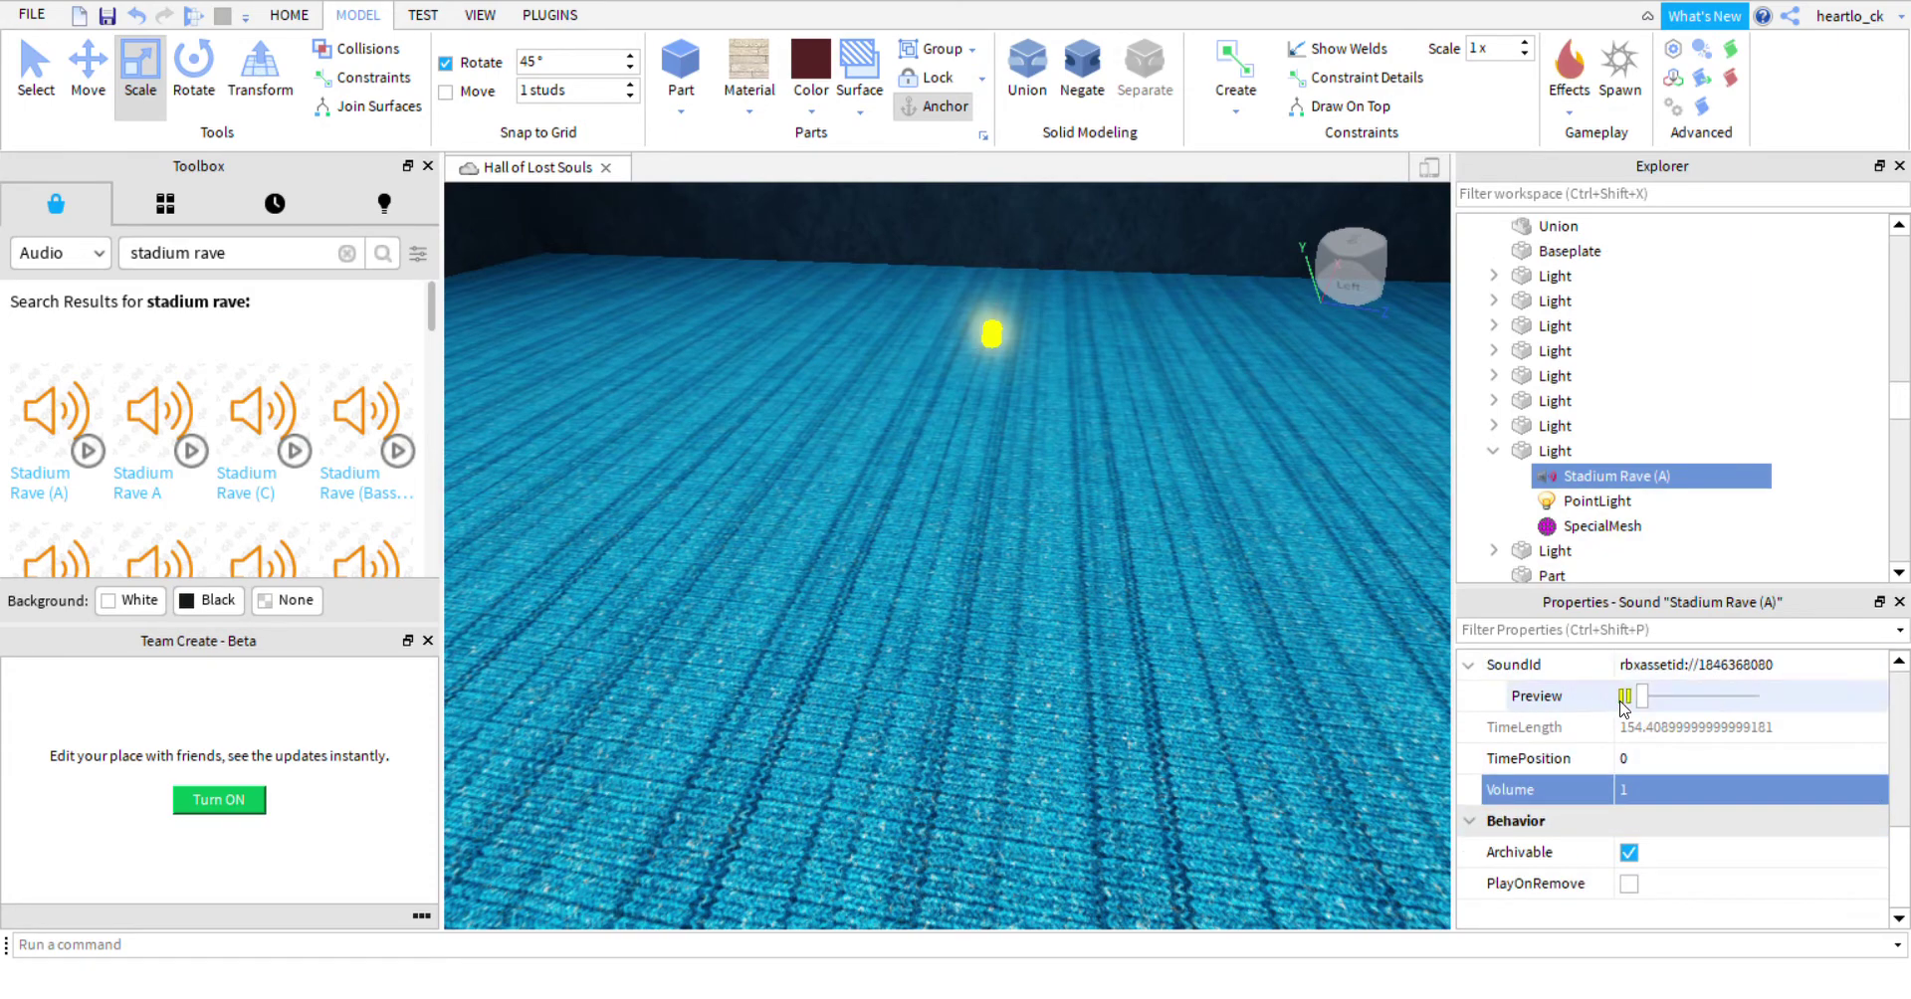
Enable Playing and Looped for the Stadium Rave (A) sound in the yellow light.
scroll(1677, 796, up, 3)
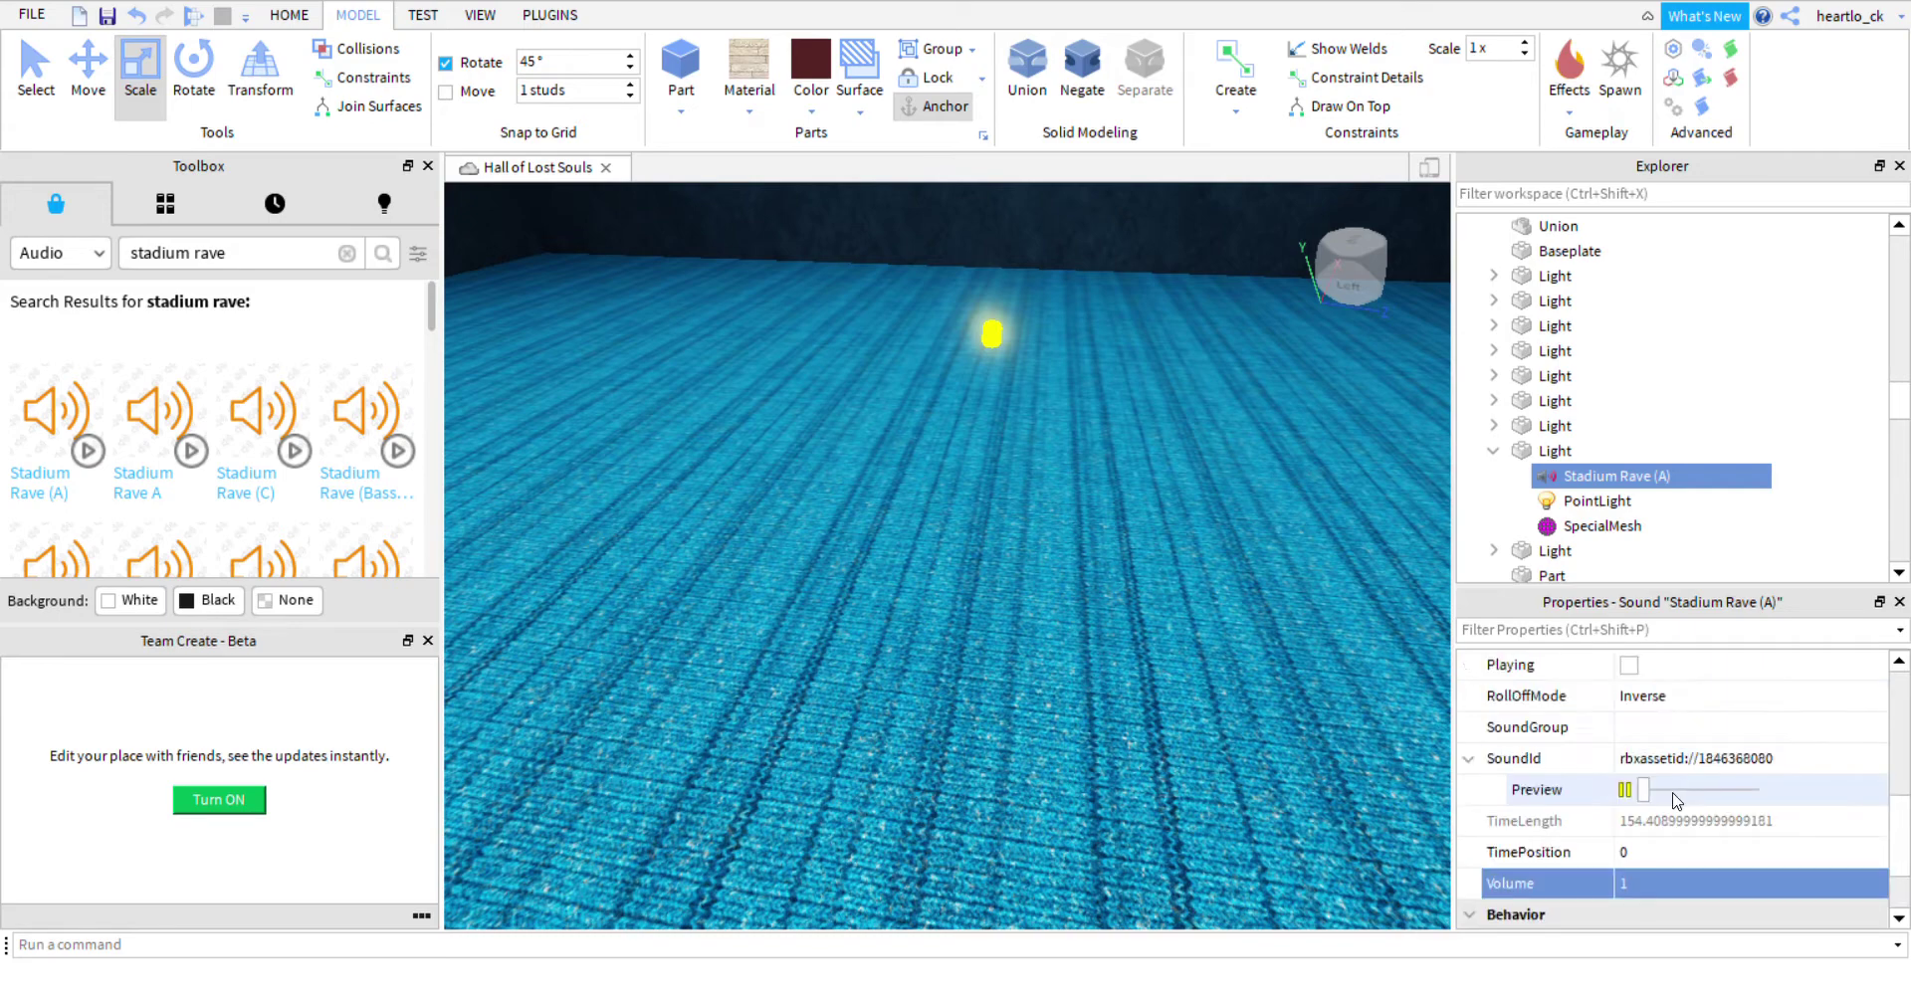
click(1625, 669)
scroll(1660, 771, up, 2)
click(1630, 854)
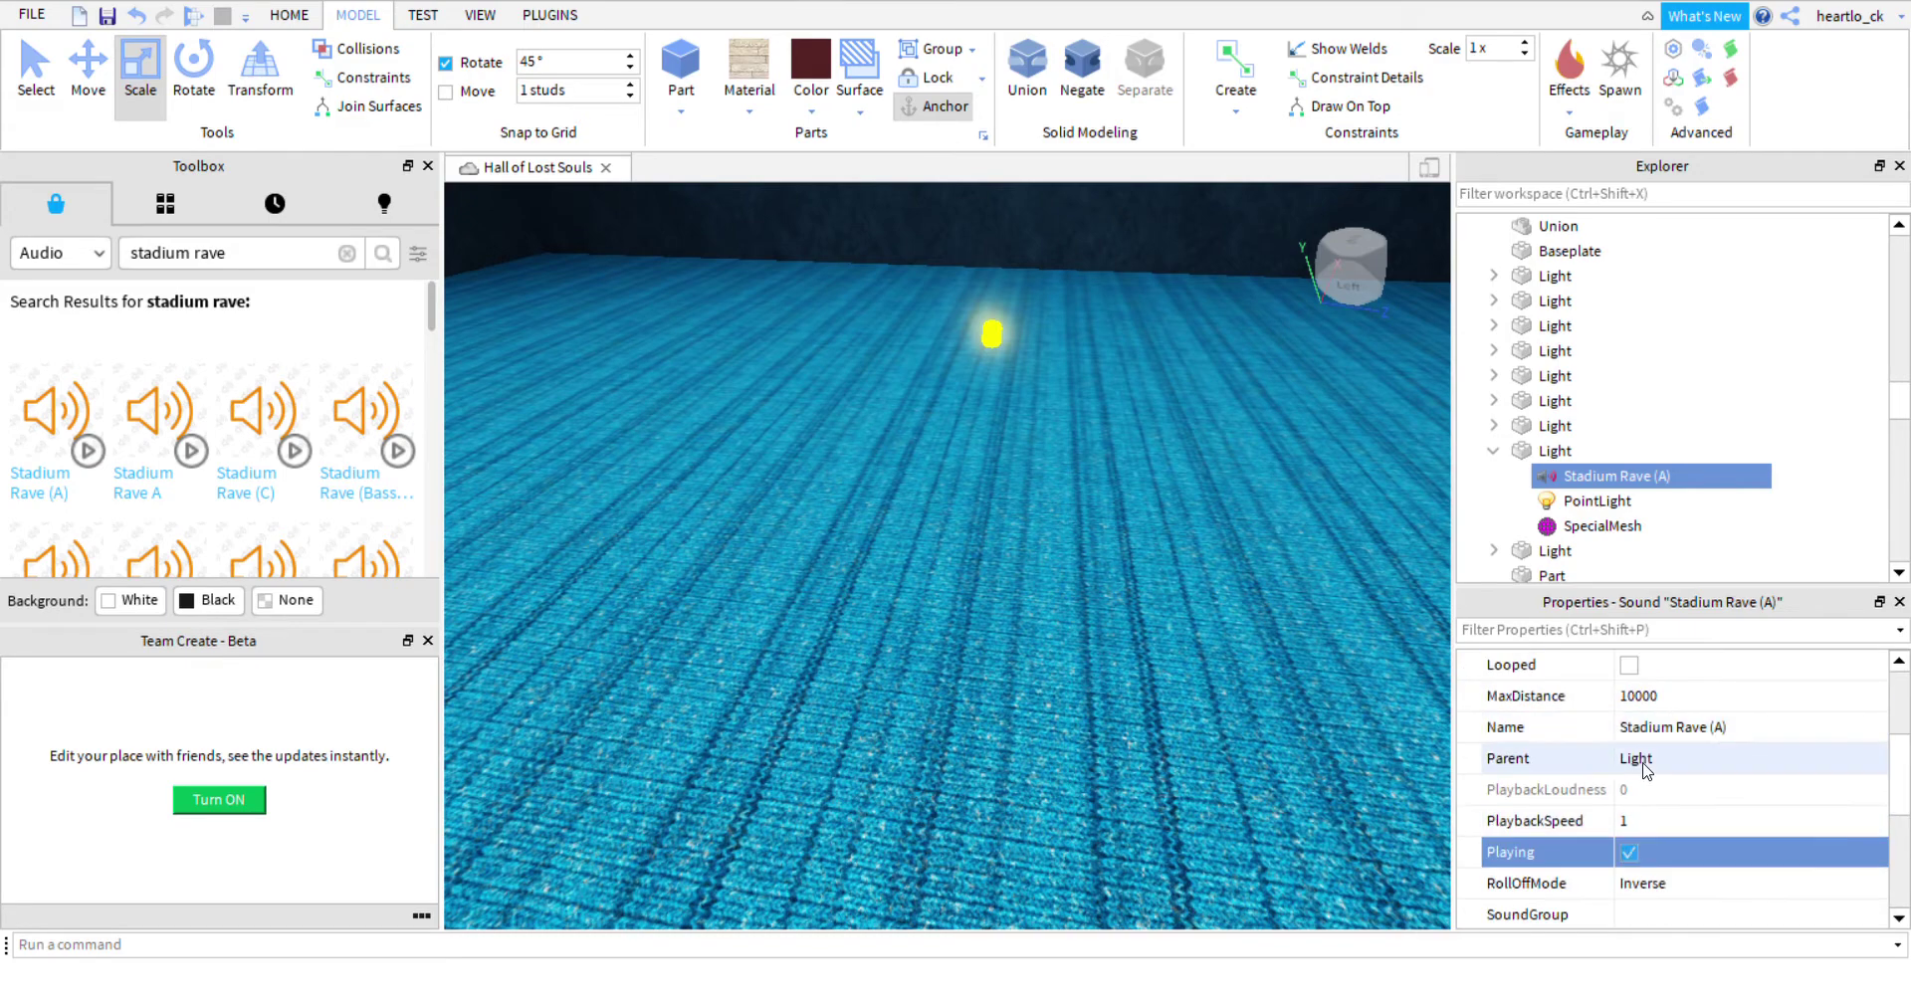
click(1630, 665)
Insert Stadium Rave (A) into the second yellow light in the blue room and set that sound's volume to 1.
right_drag(1191, 524, 1024, 577)
click(988, 613)
right_drag(1371, 446, 1371, 446)
click(56, 413)
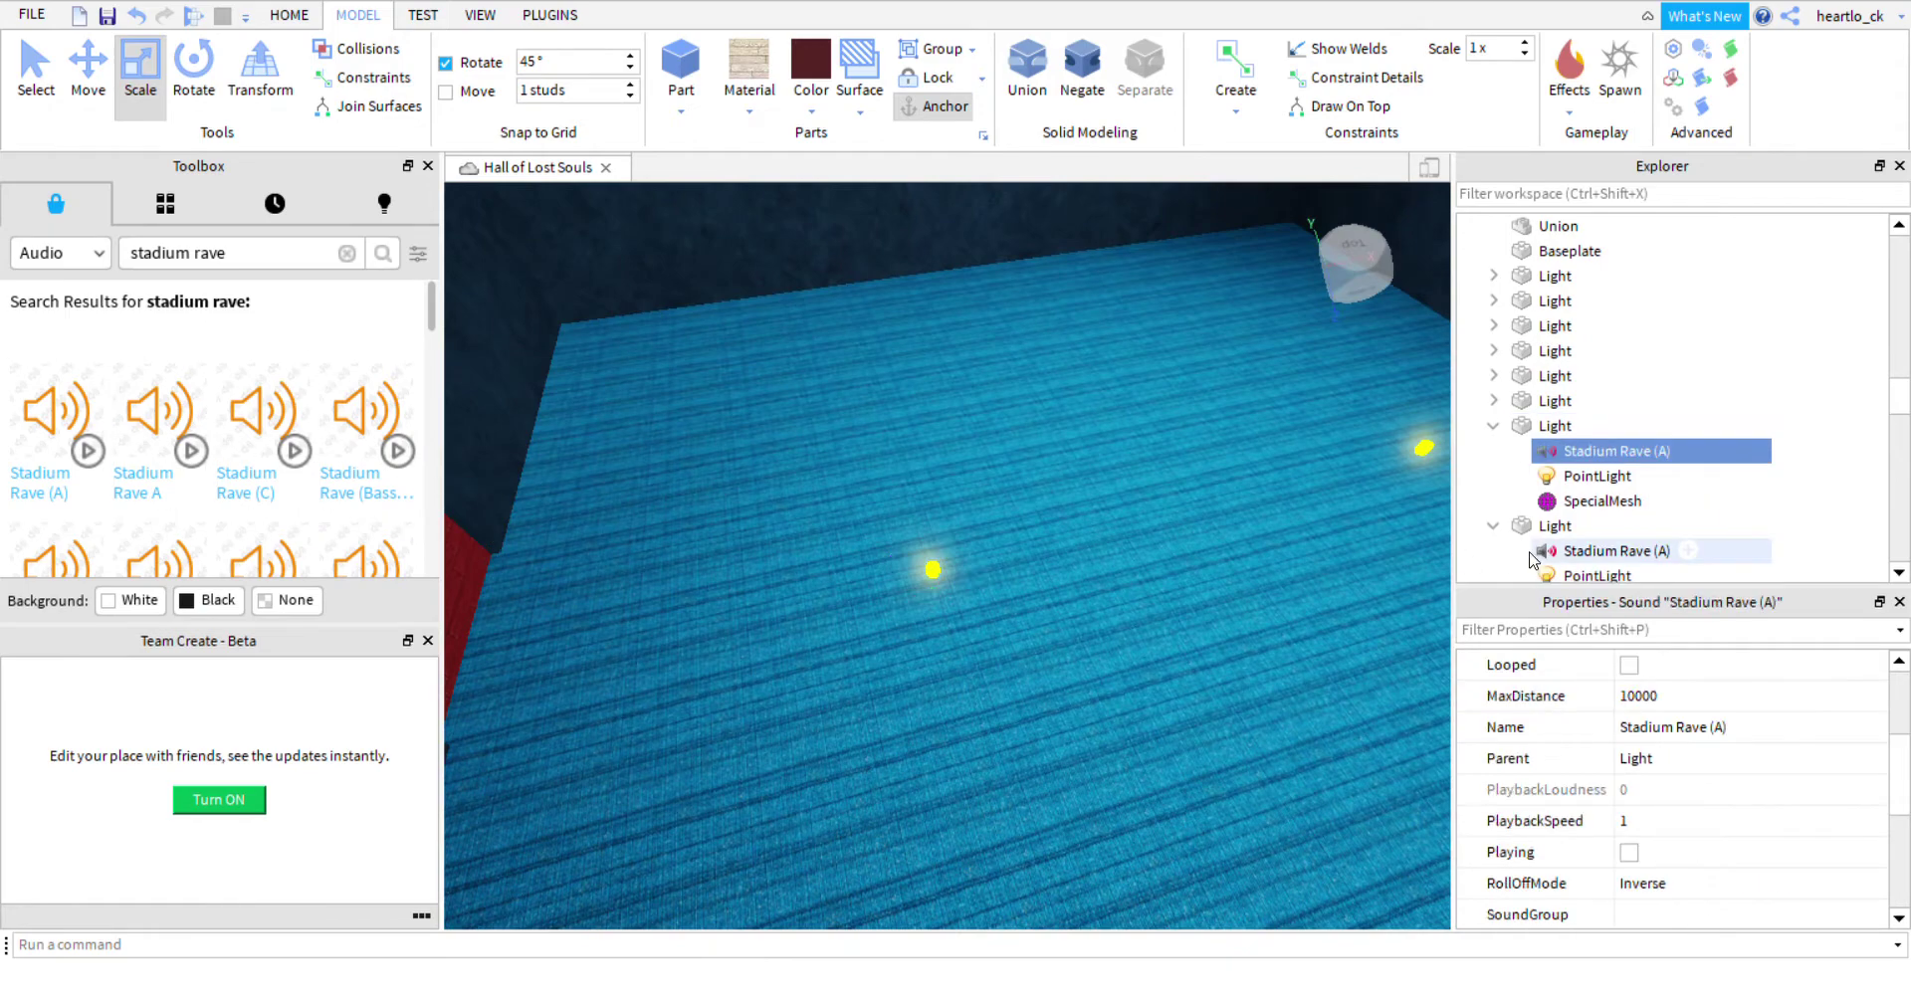
scroll(1653, 786, down, 3)
click(1655, 796)
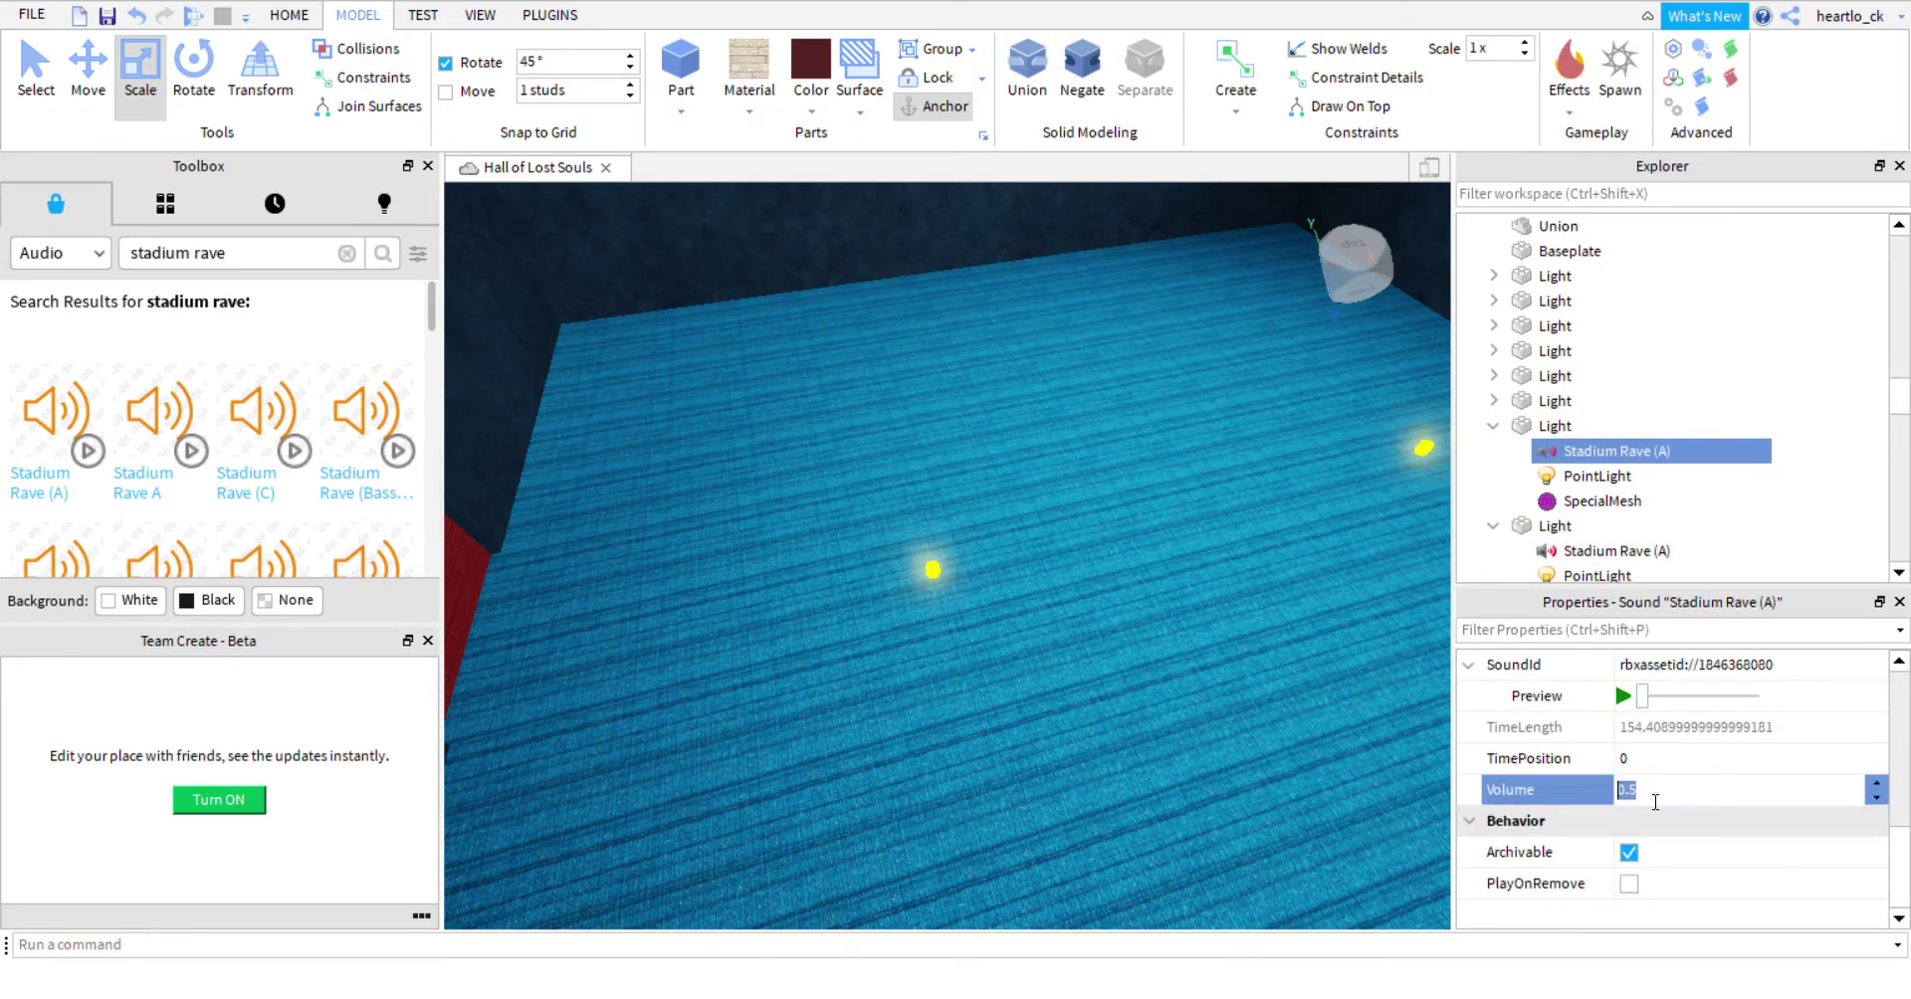
text(1)
key(Return)
Enable looping for the Stadium Rave (A) sound in the second yellow light.
scroll(1653, 797, up, 1)
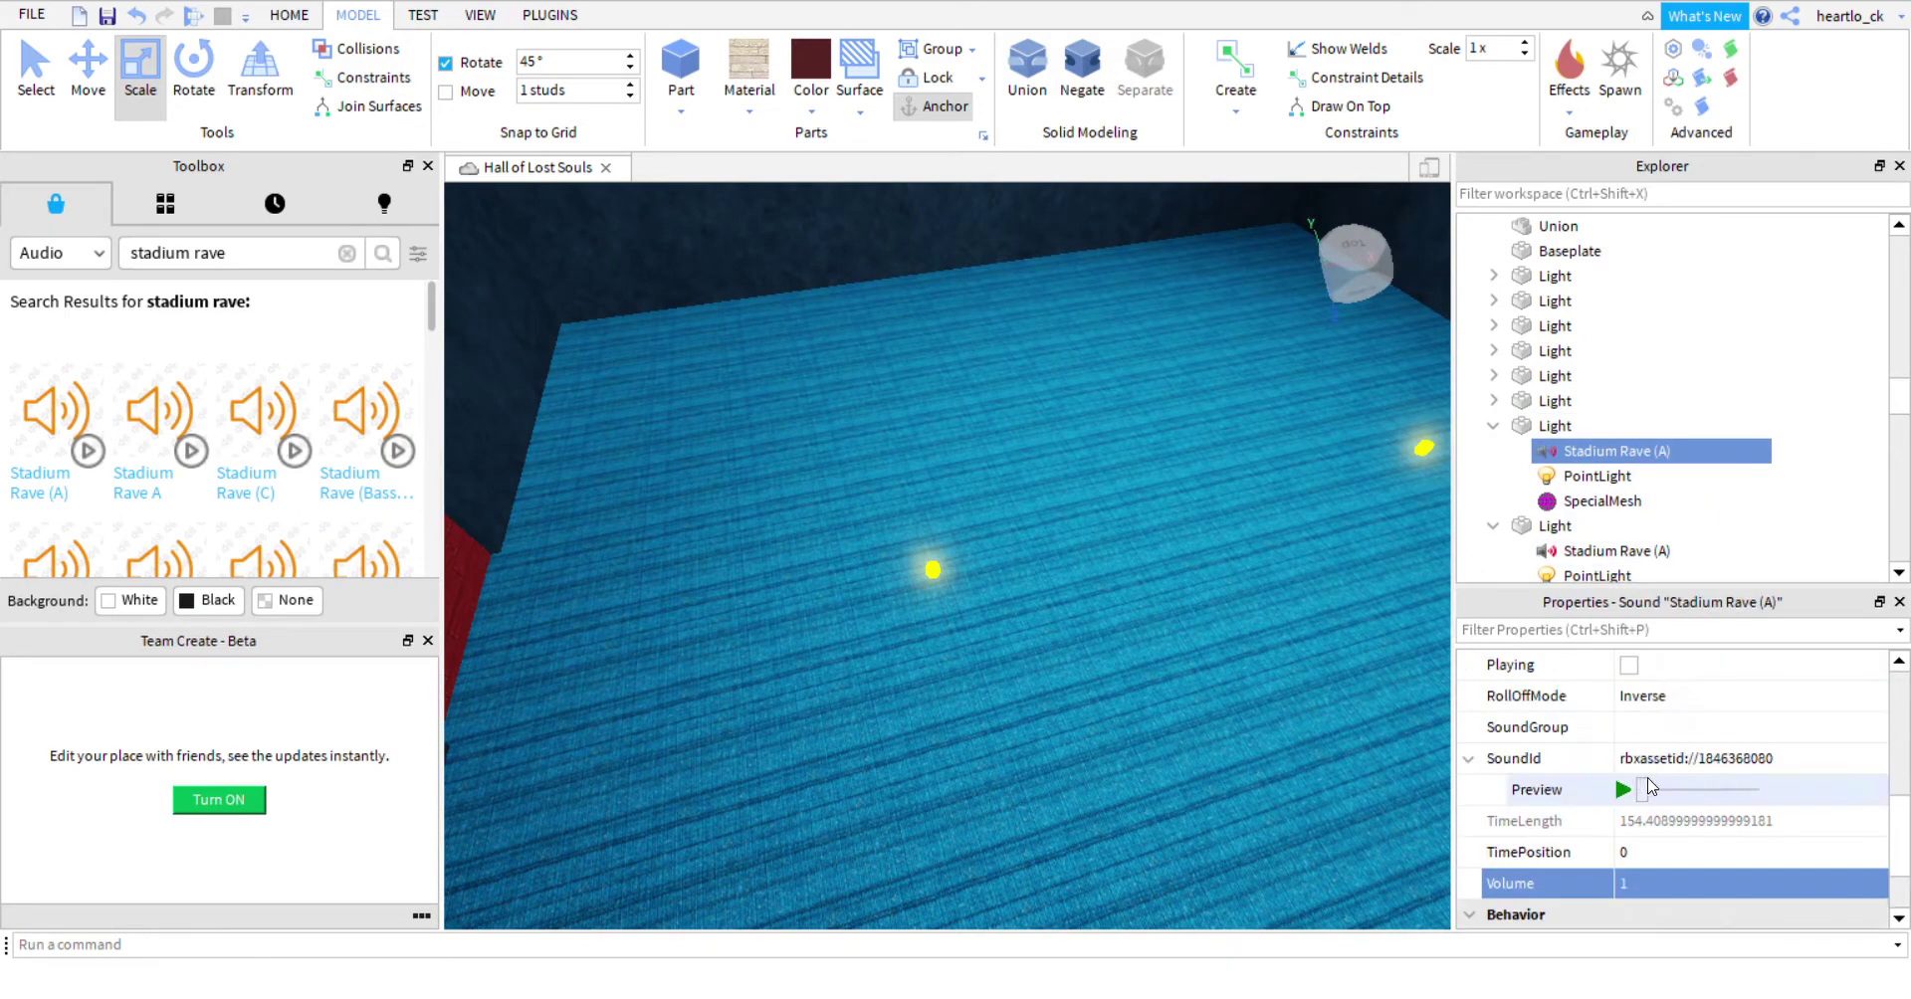
scroll(1647, 787, down, 4)
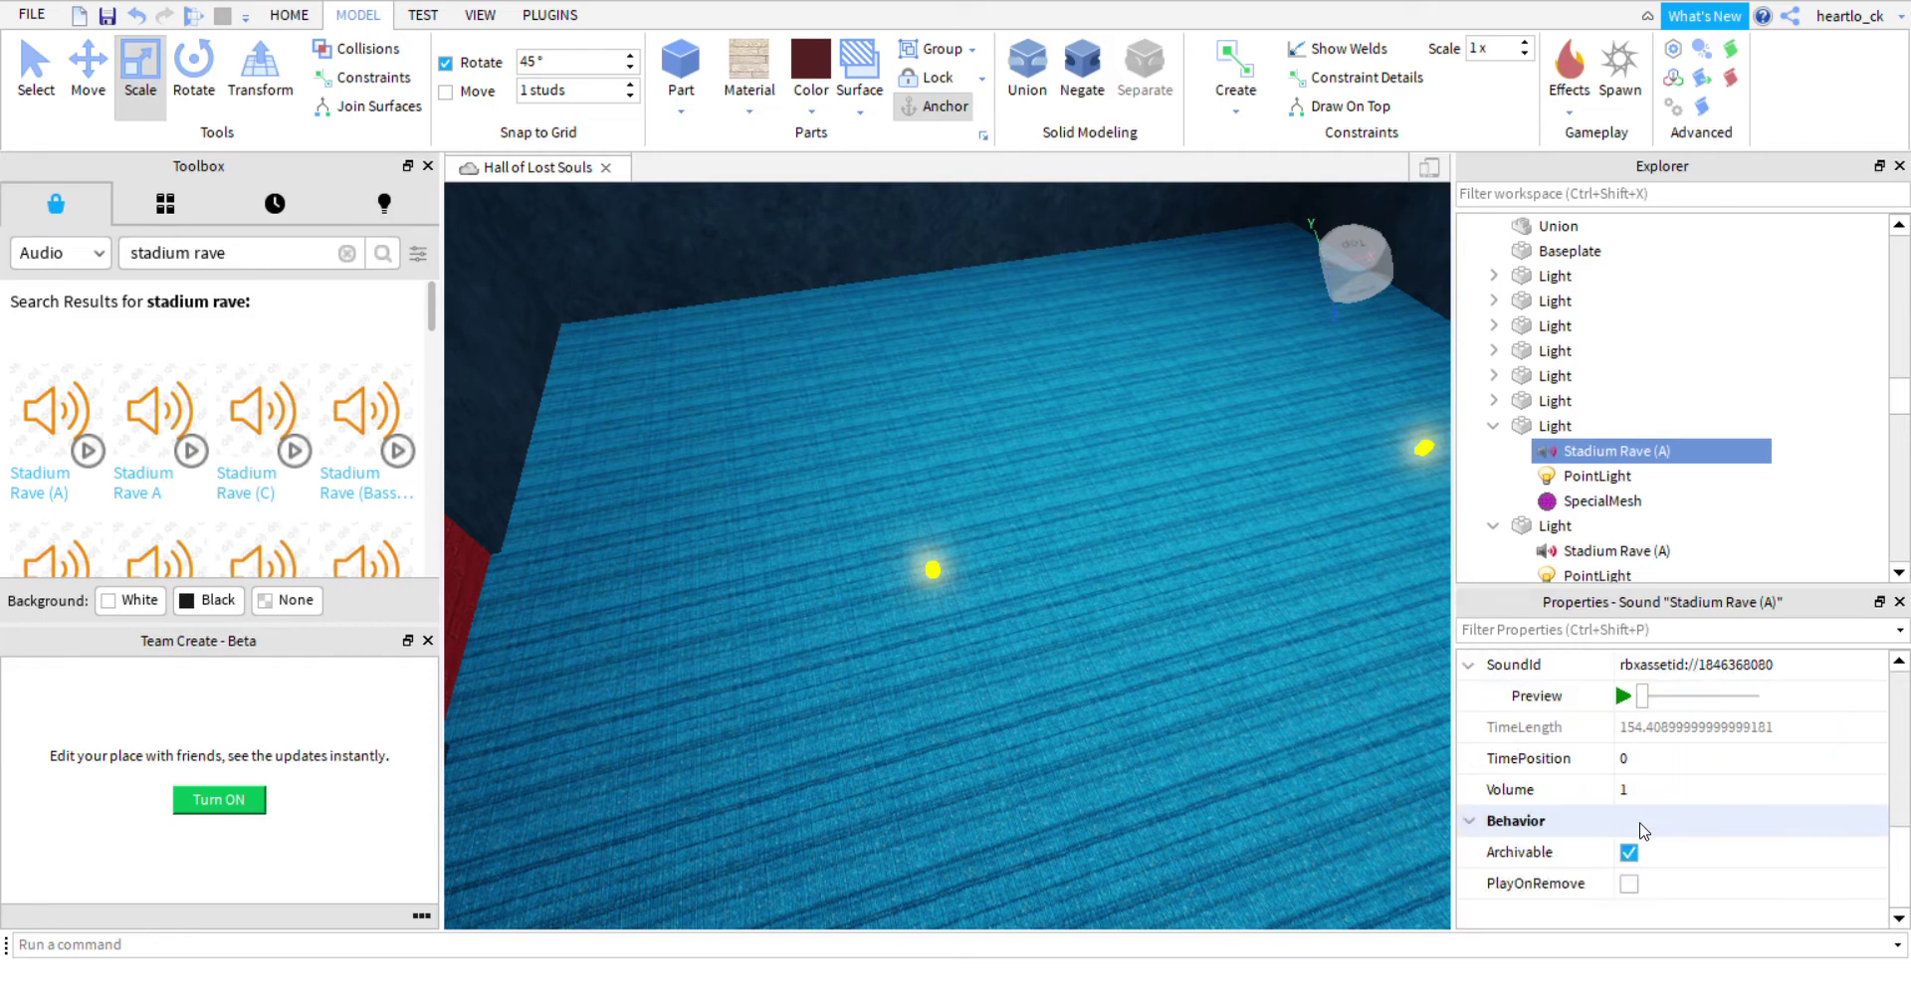
click(1631, 760)
Stop the audio preview of the Stadium Rave (A) sound in the first yellow light.
right_drag(1253, 727, 1252, 728)
key(w)
click(1681, 547)
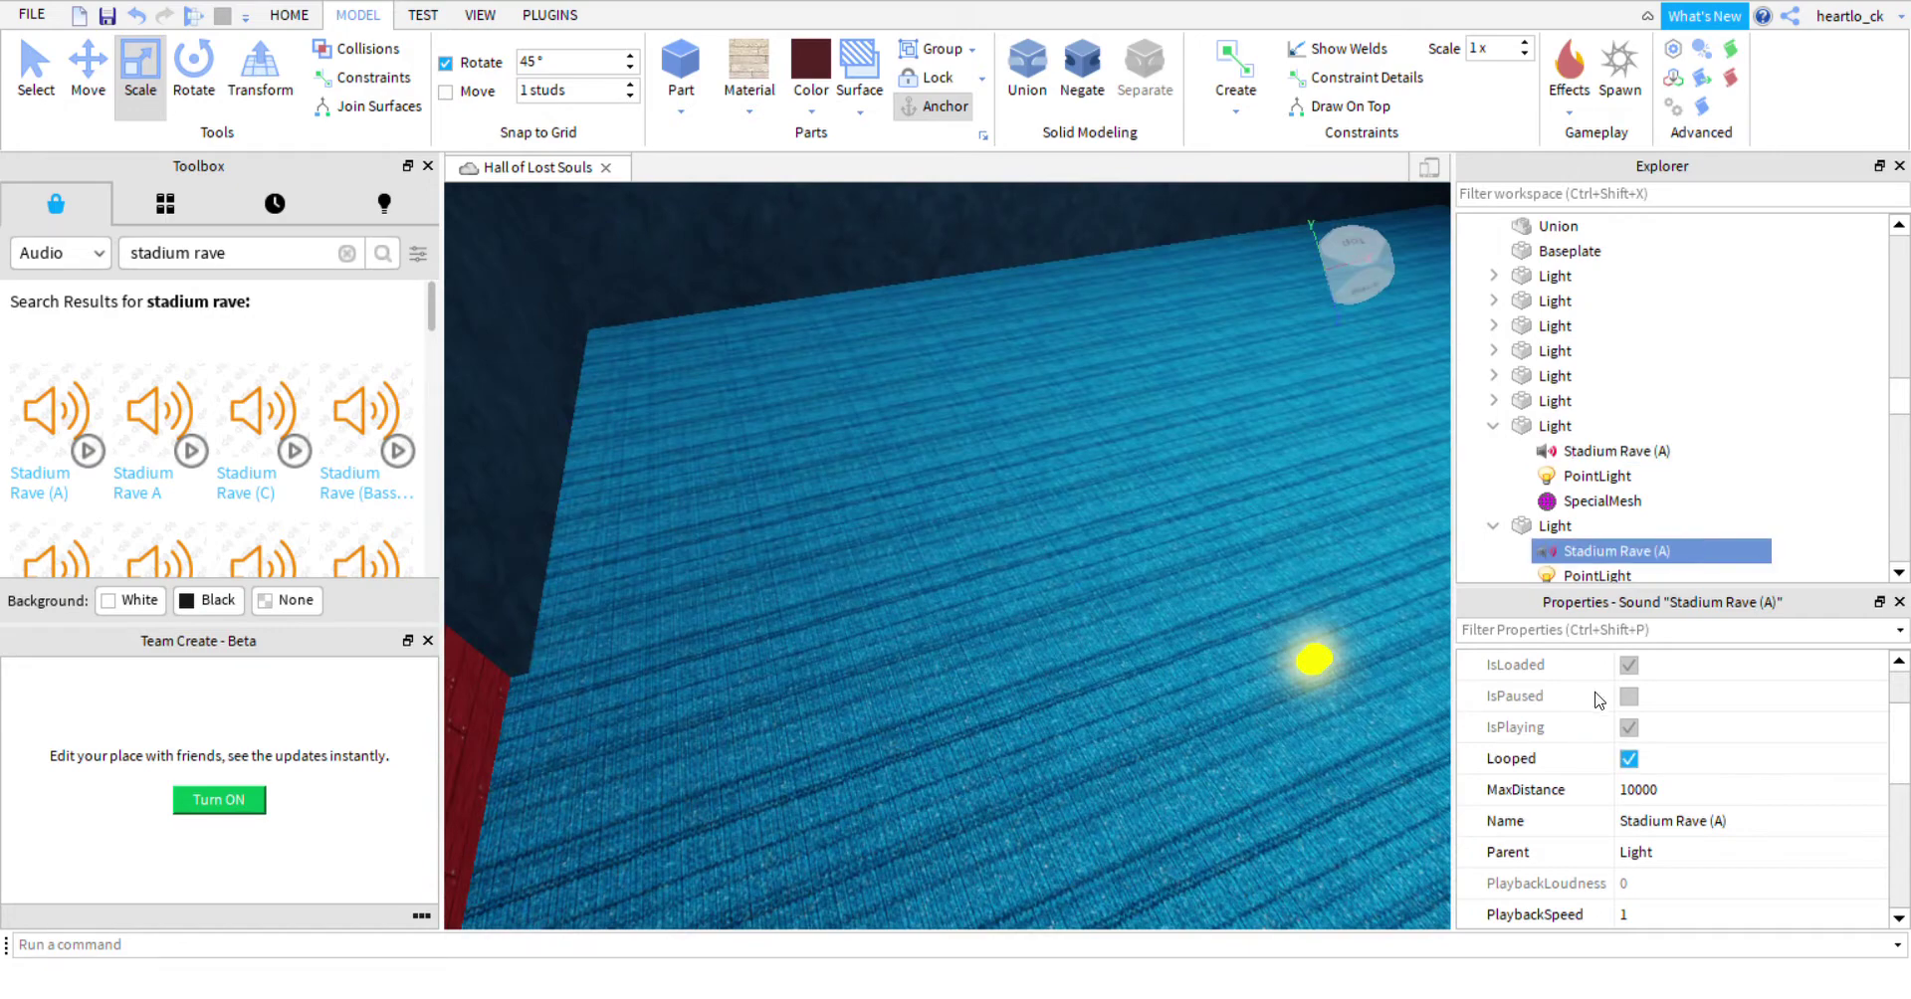
scroll(1635, 764, down, 4)
click(1623, 696)
Reposition the dark blue wall part beside the opening at the stone hall's corner.
right_drag(1250, 653, 959, 625)
key(w)
key(w)
click(959, 625)
right_drag(1118, 602, 1122, 601)
click(1122, 604)
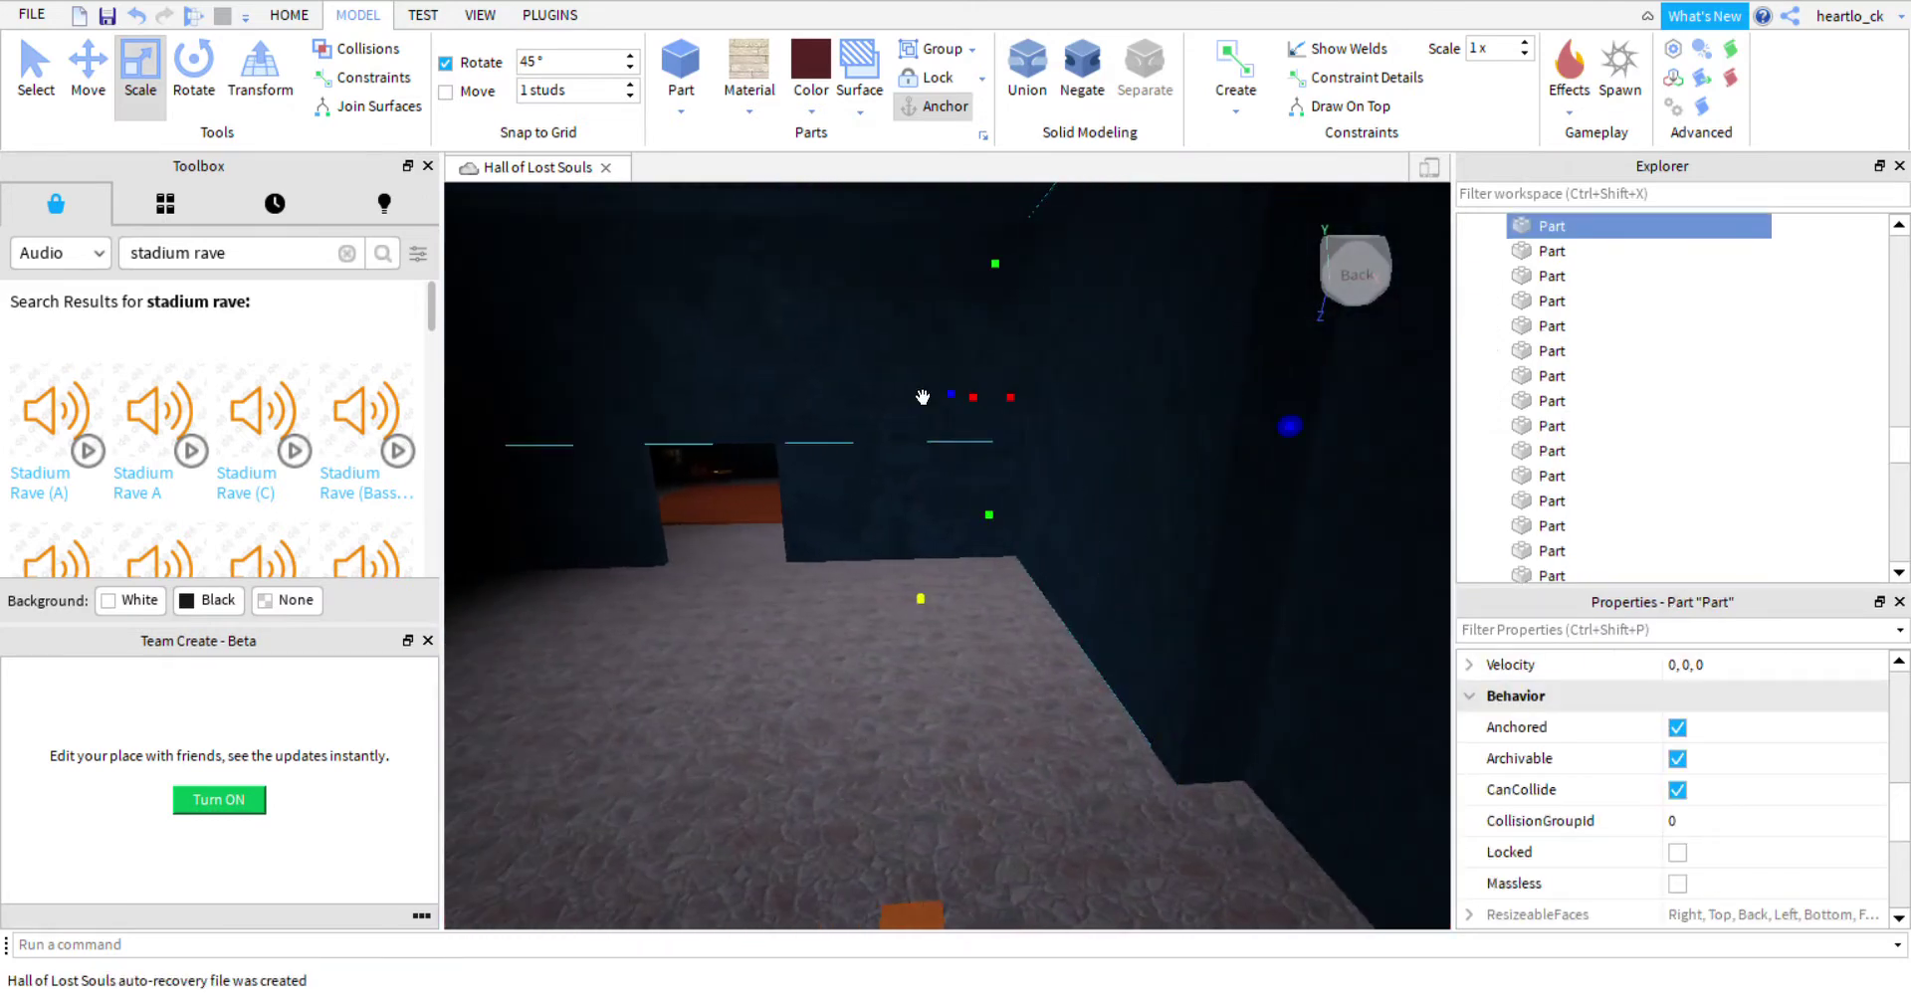
click(37, 94)
click(88, 70)
drag(899, 442, 921, 443)
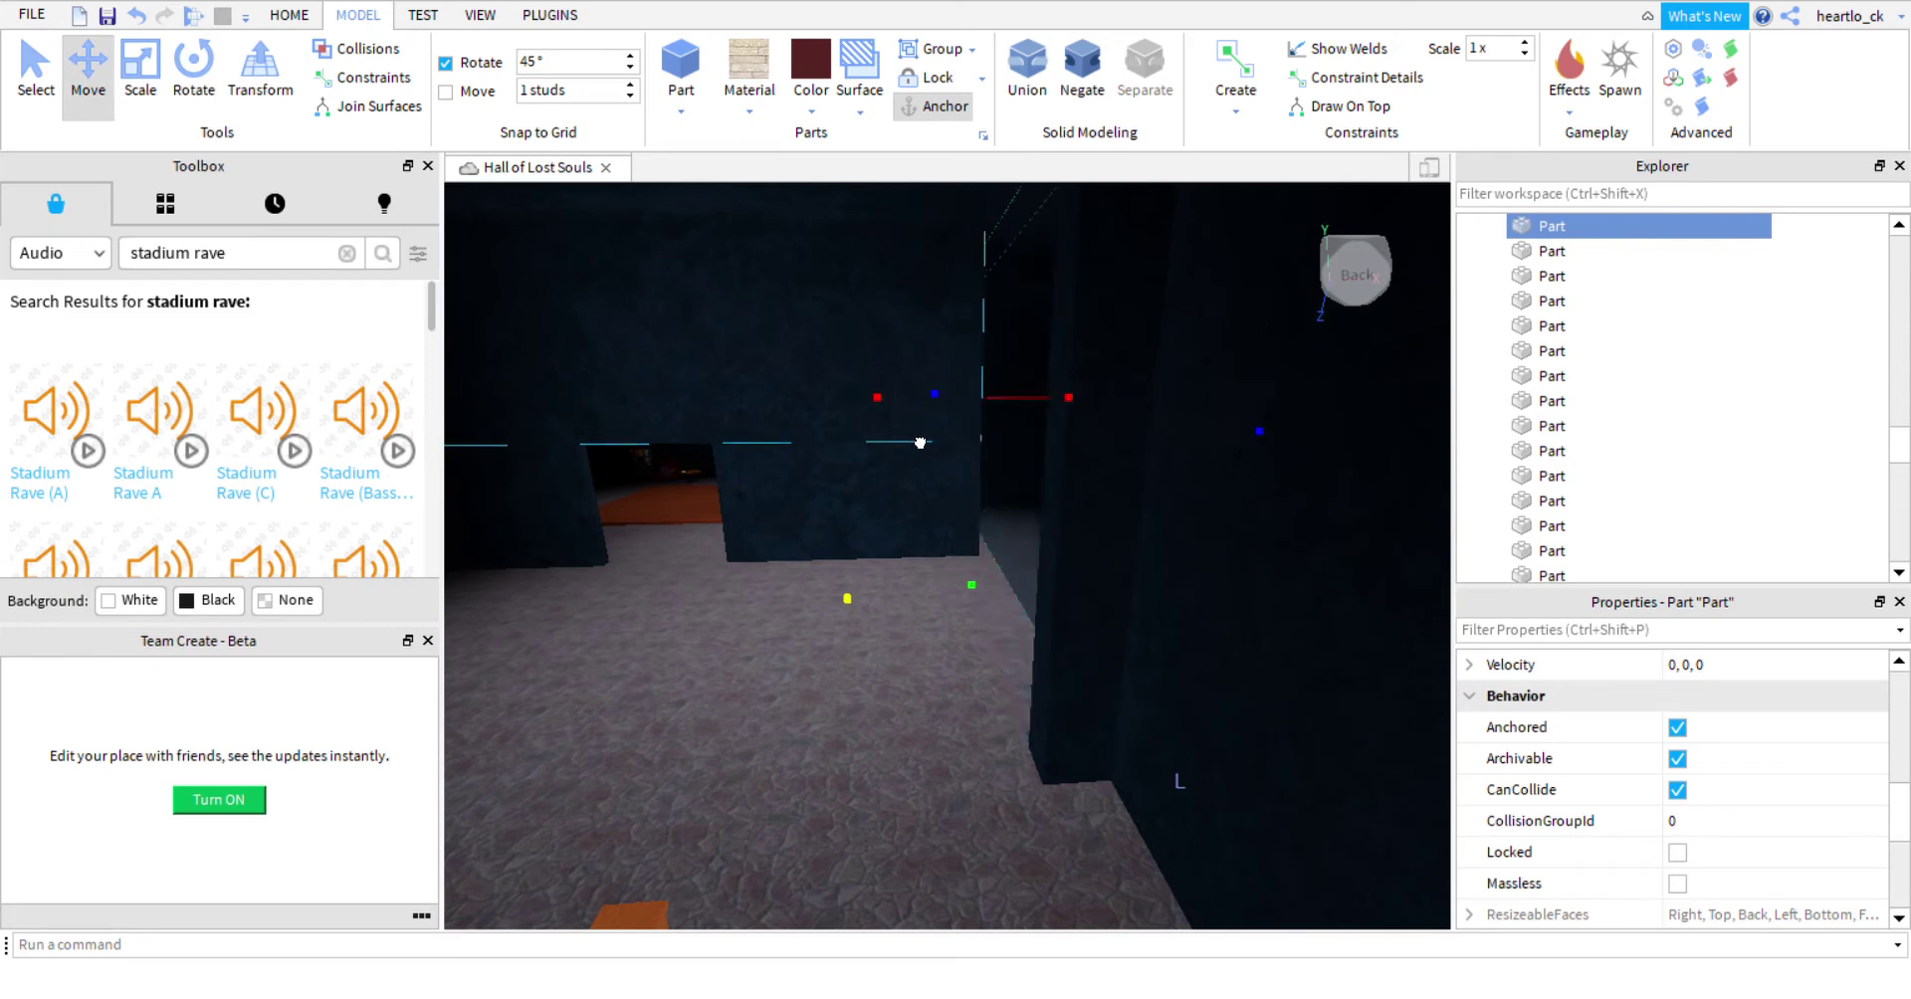
click(921, 443)
Resize the adjoining dark blue wall part at the stone hall's corner.
click(145, 94)
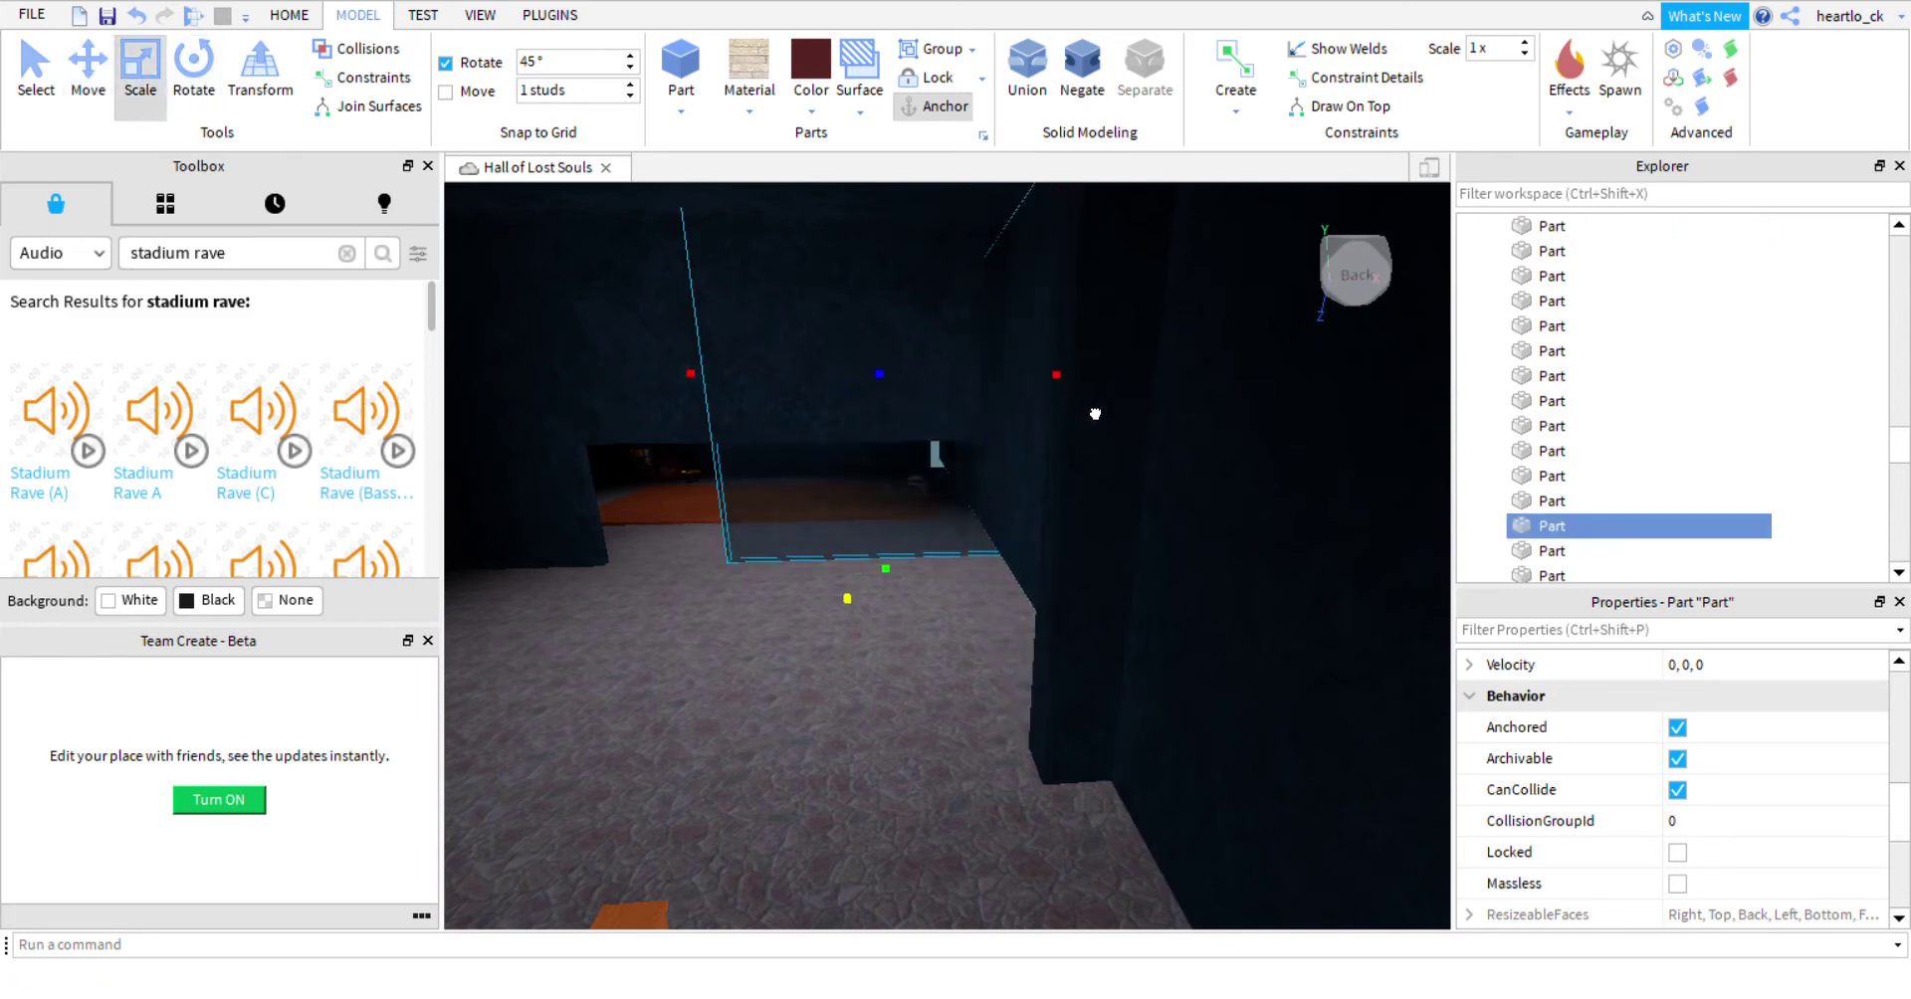
click(1109, 577)
drag(1057, 447, 1143, 451)
right_drag(1157, 481, 946, 578)
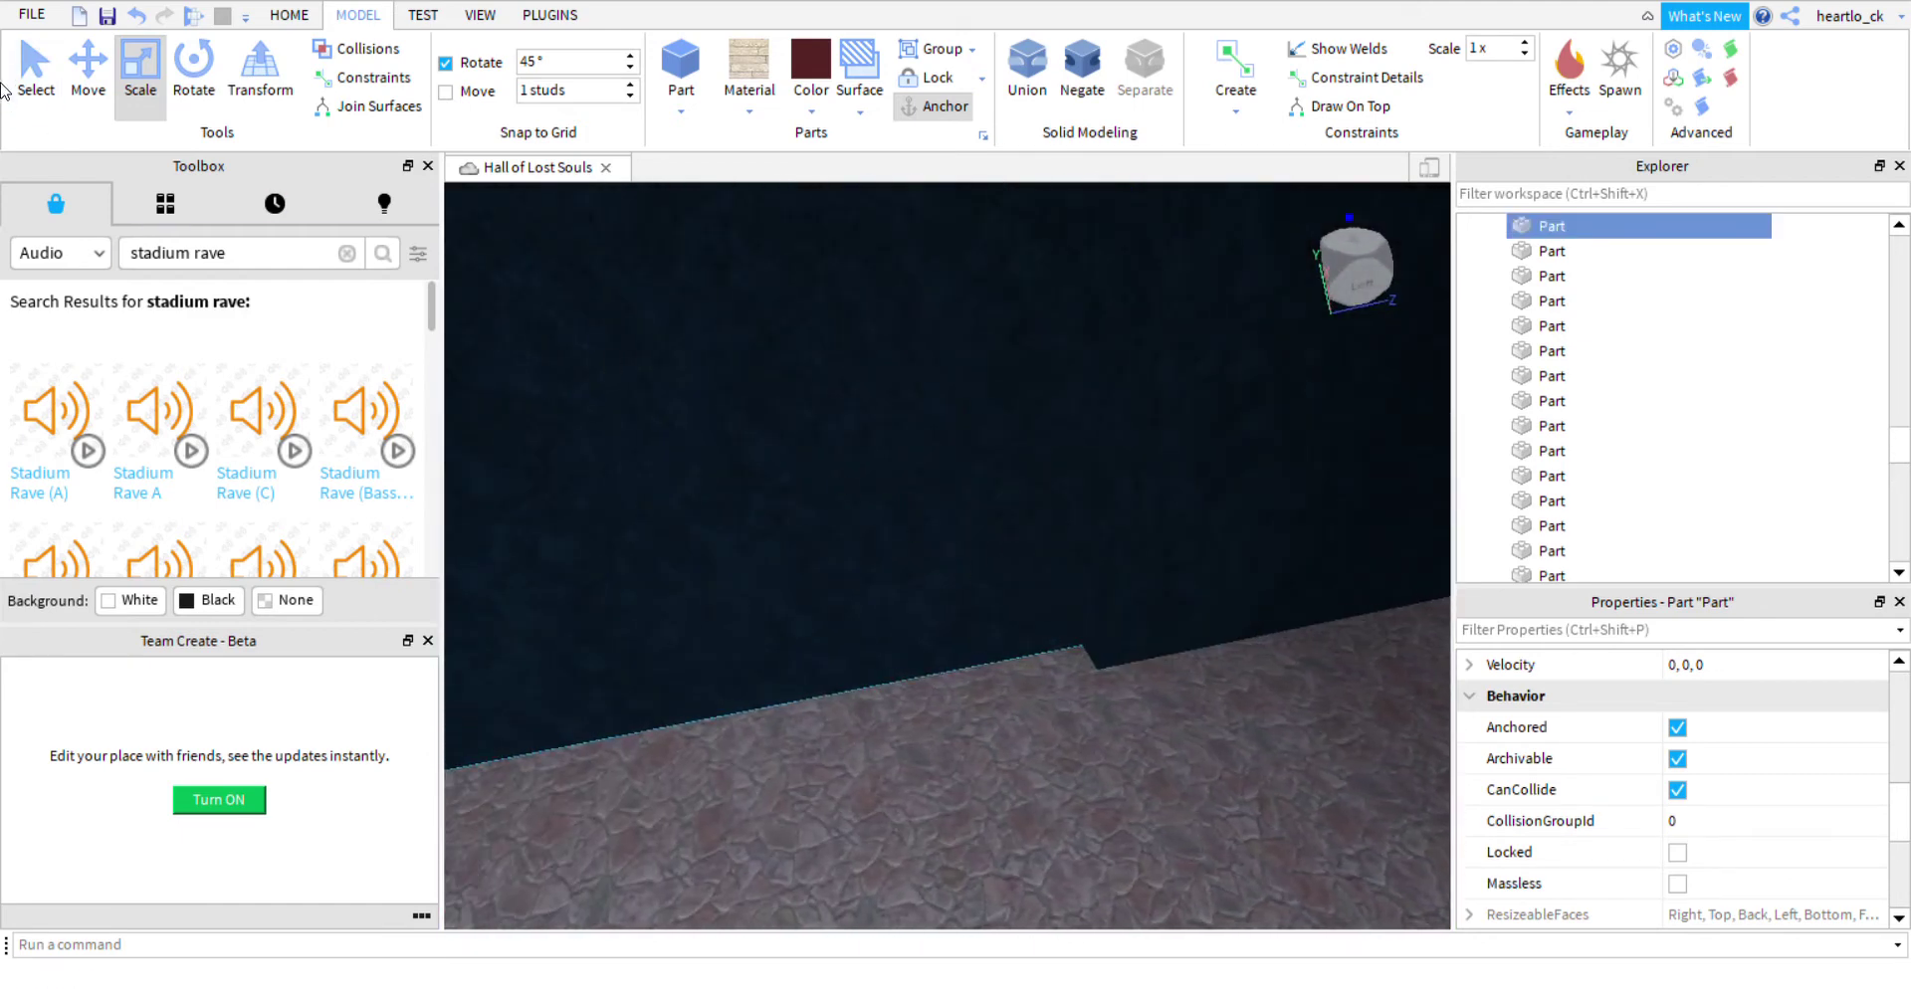
Examine the hall's corner walls and the purple-carpeted bedroom with the bear and the figure.
right_drag(1207, 474, 1064, 488)
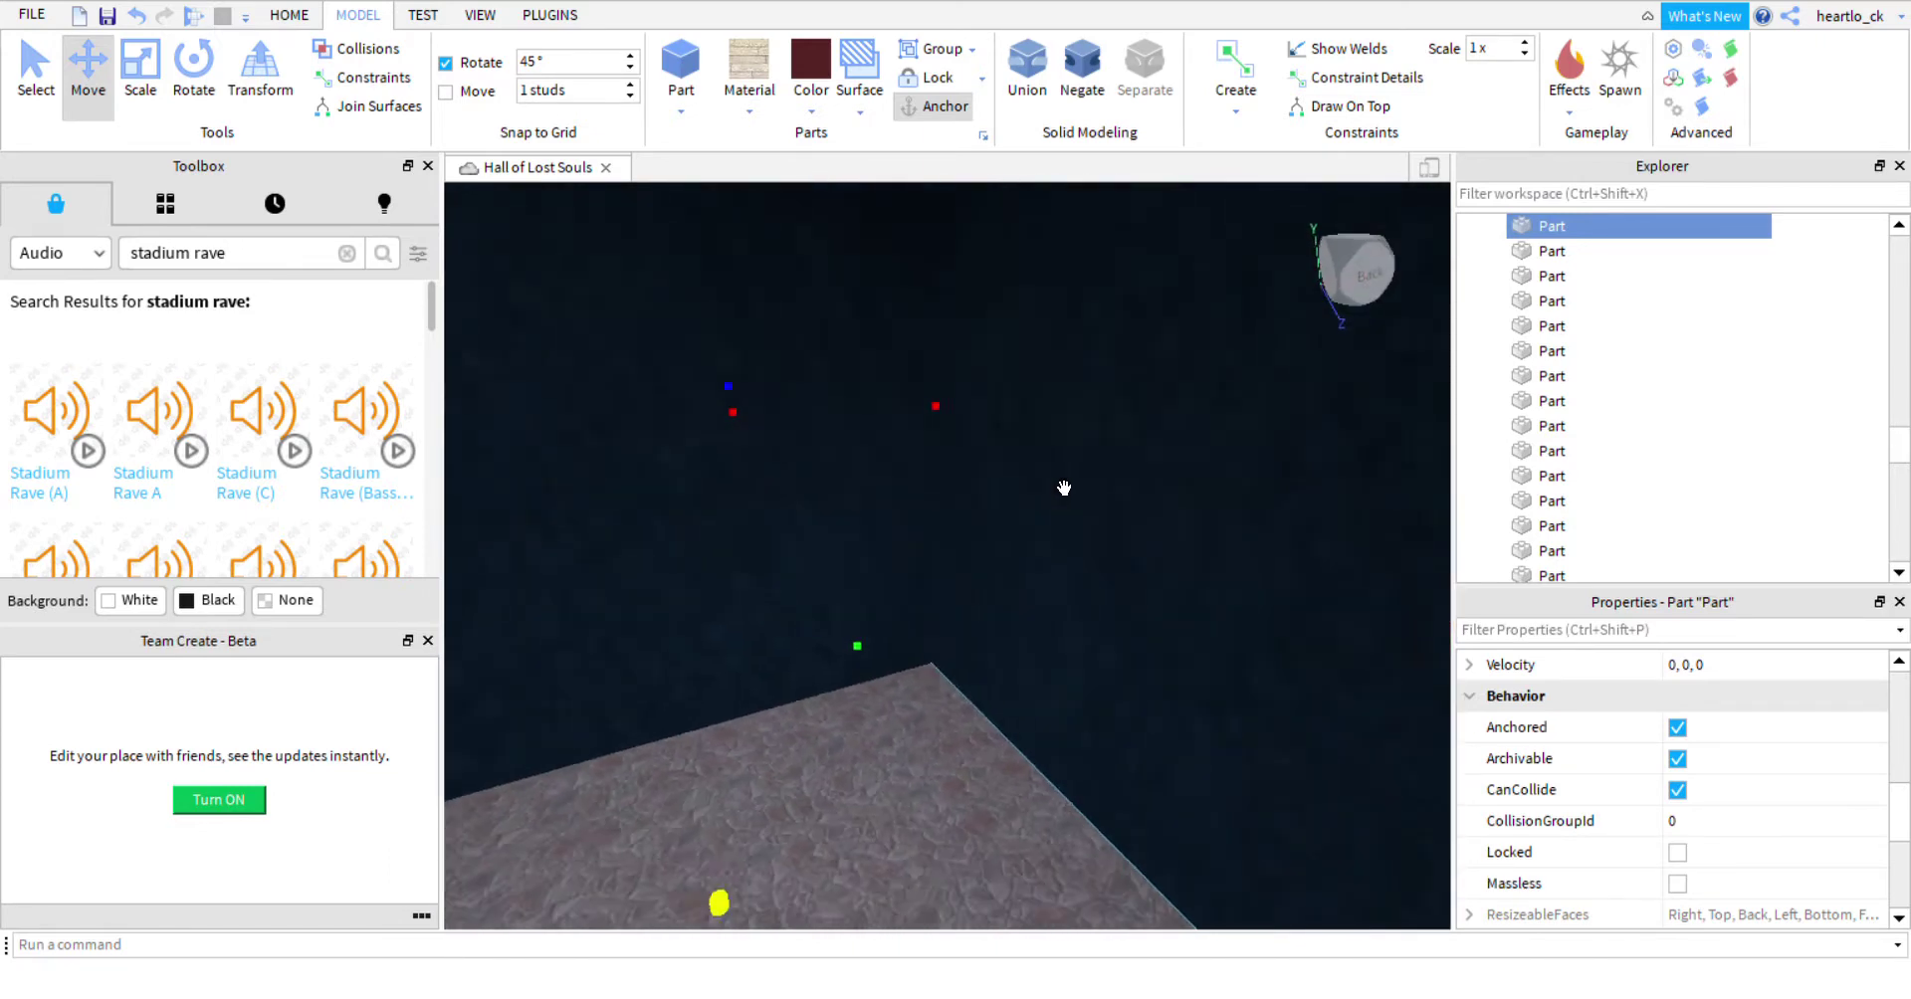
right_drag(612, 452, 1044, 463)
key(w)
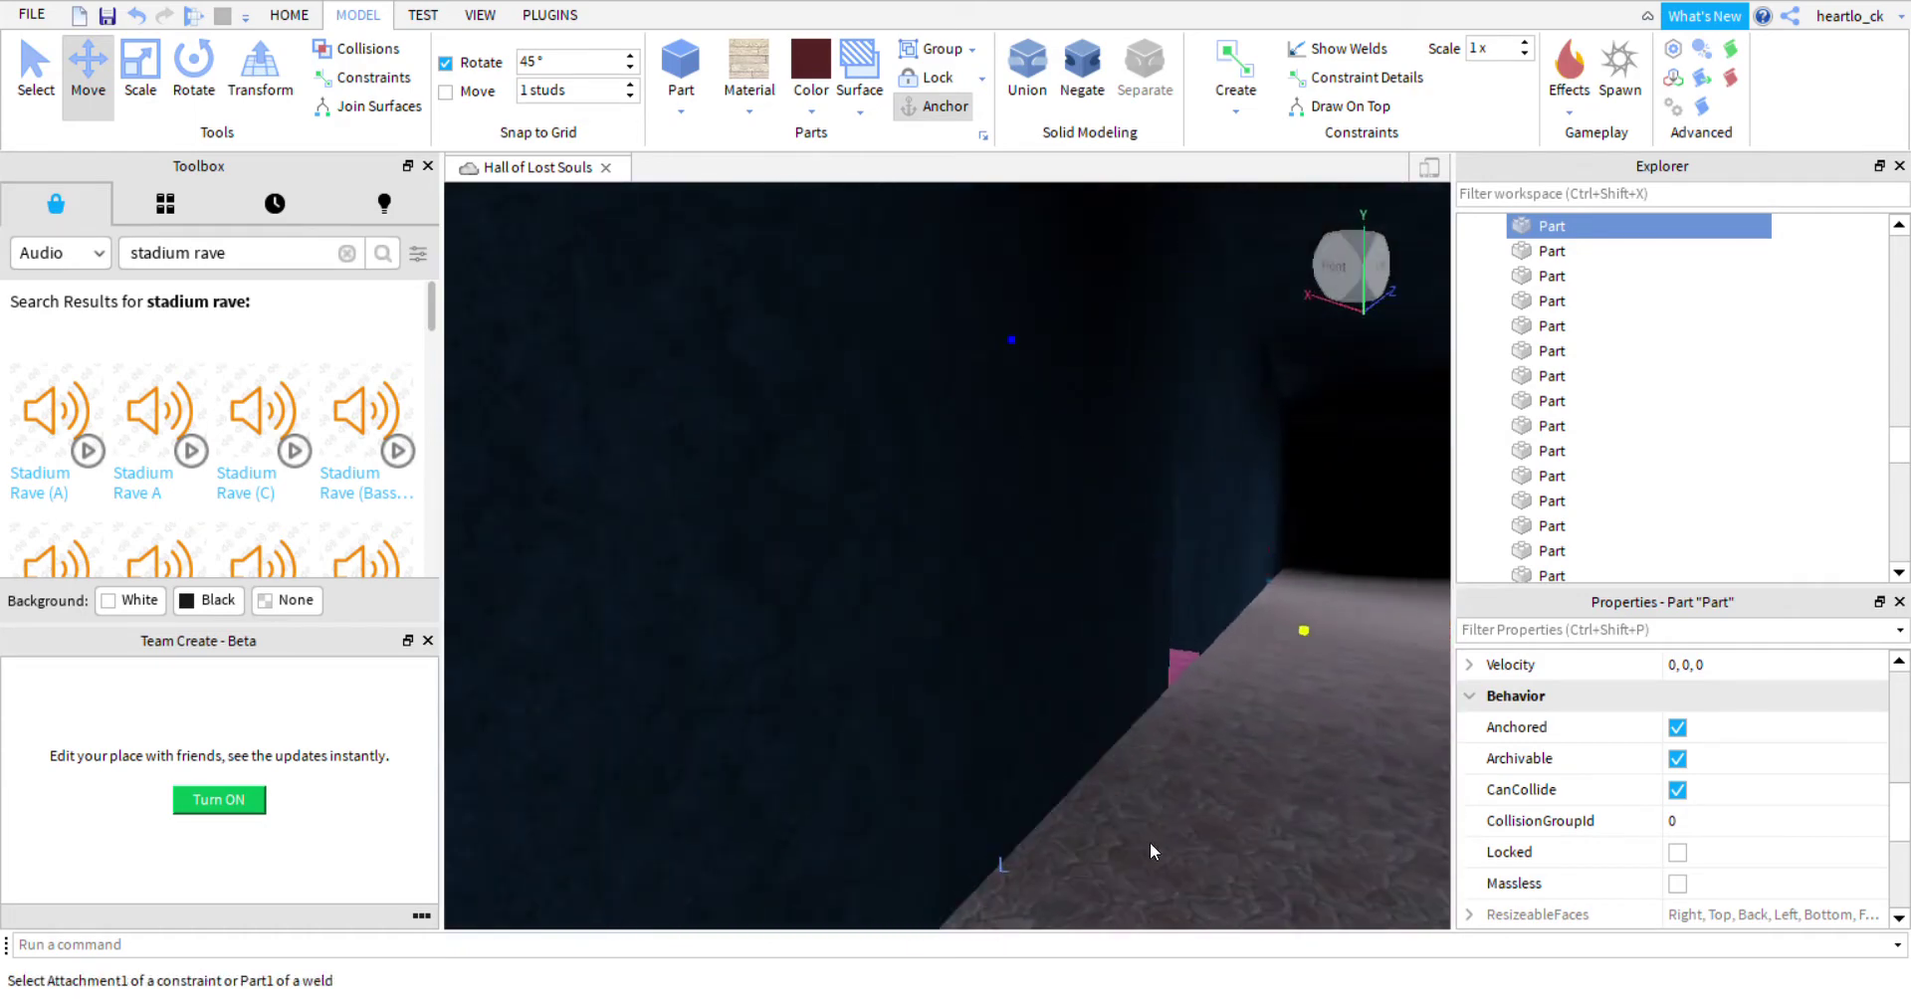
click(1149, 844)
right_drag(1150, 844, 1185, 711)
key(d)
key(w)
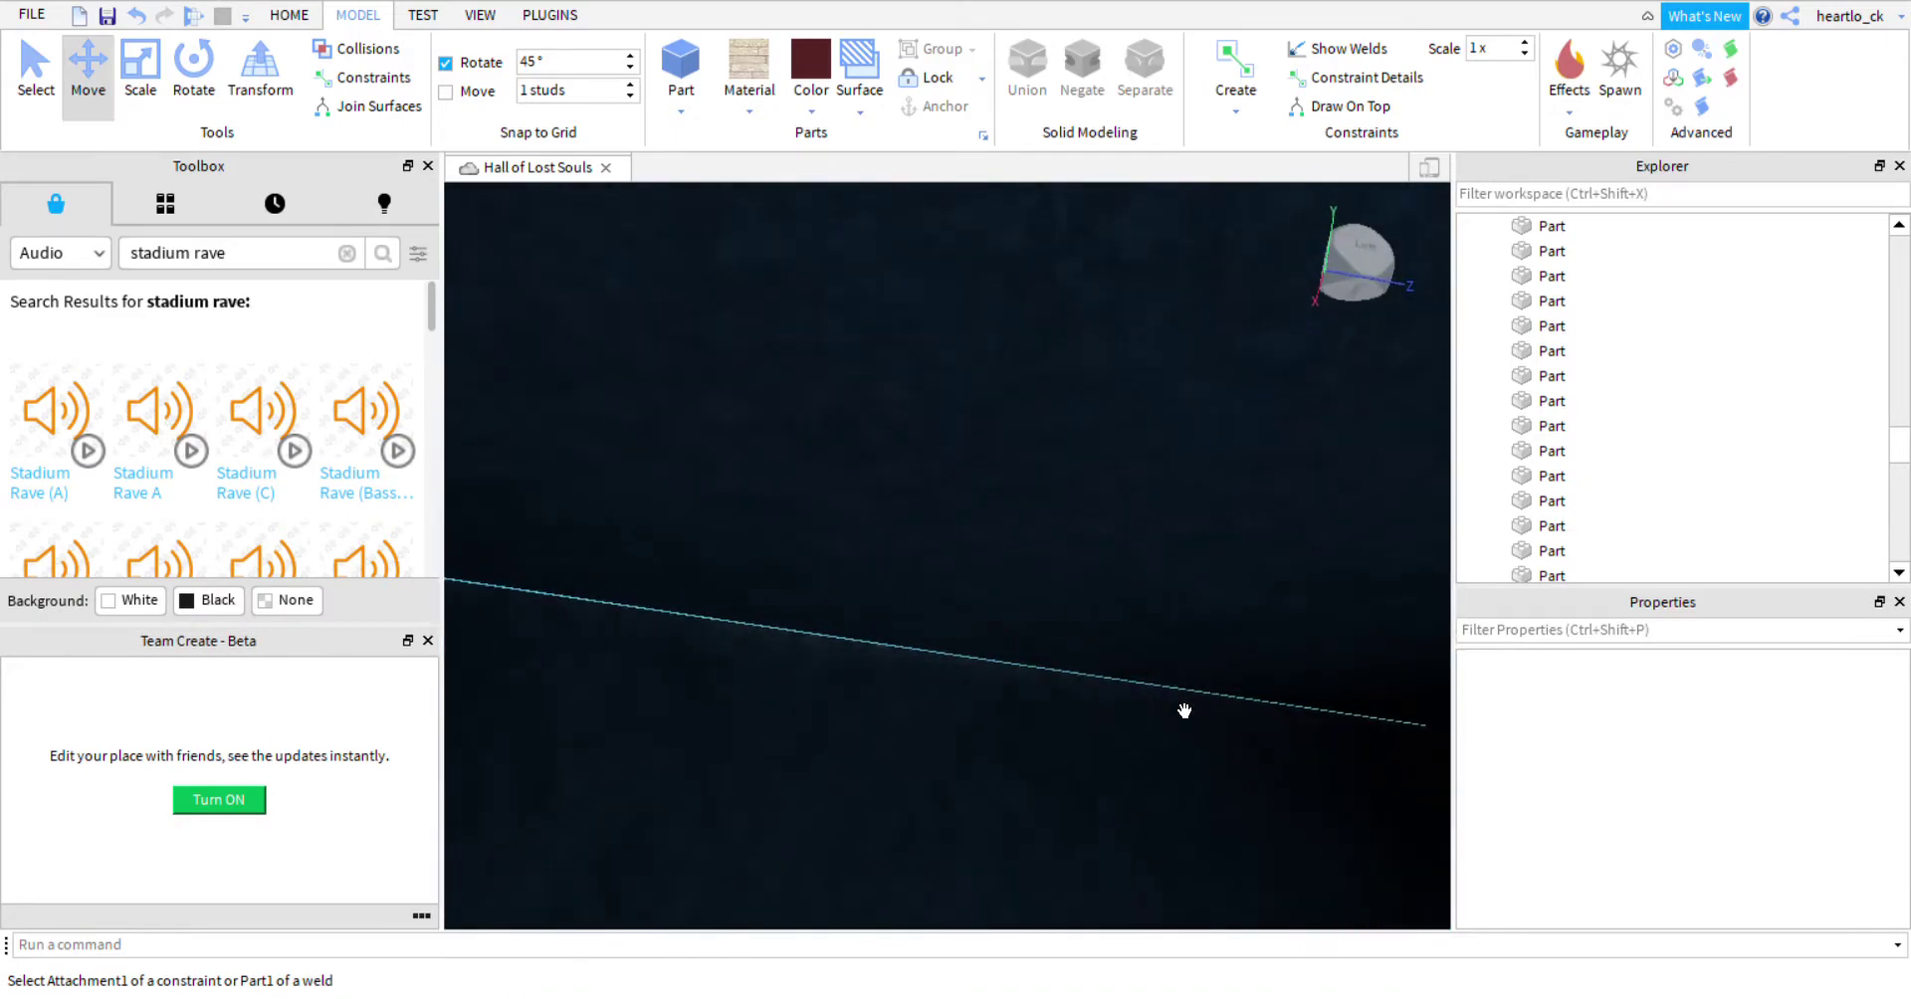
right_drag(1270, 809, 1067, 727)
key(w)
key(s)
key(w)
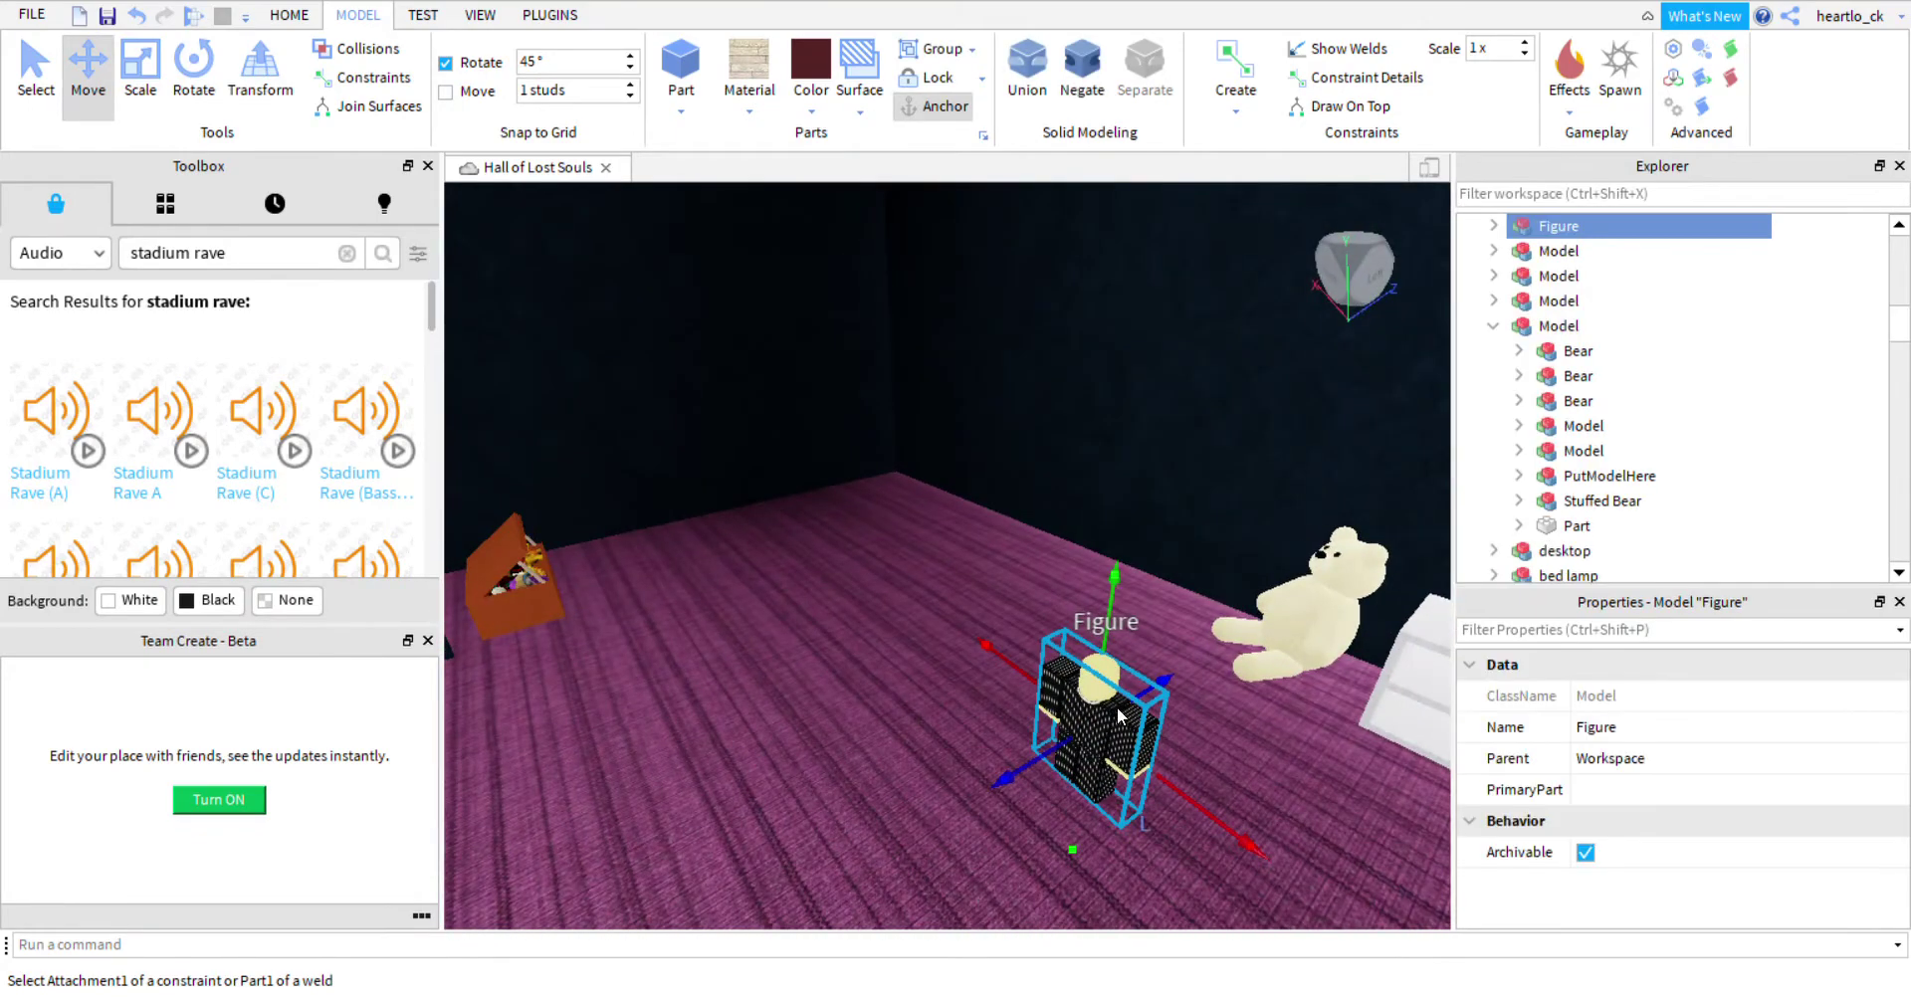
Delete the Figure model from the purple-carpeted bedroom and set the transparency of the yellow light there to 1.
key(Delete)
right_drag(1105, 431, 1105, 432)
click(1163, 448)
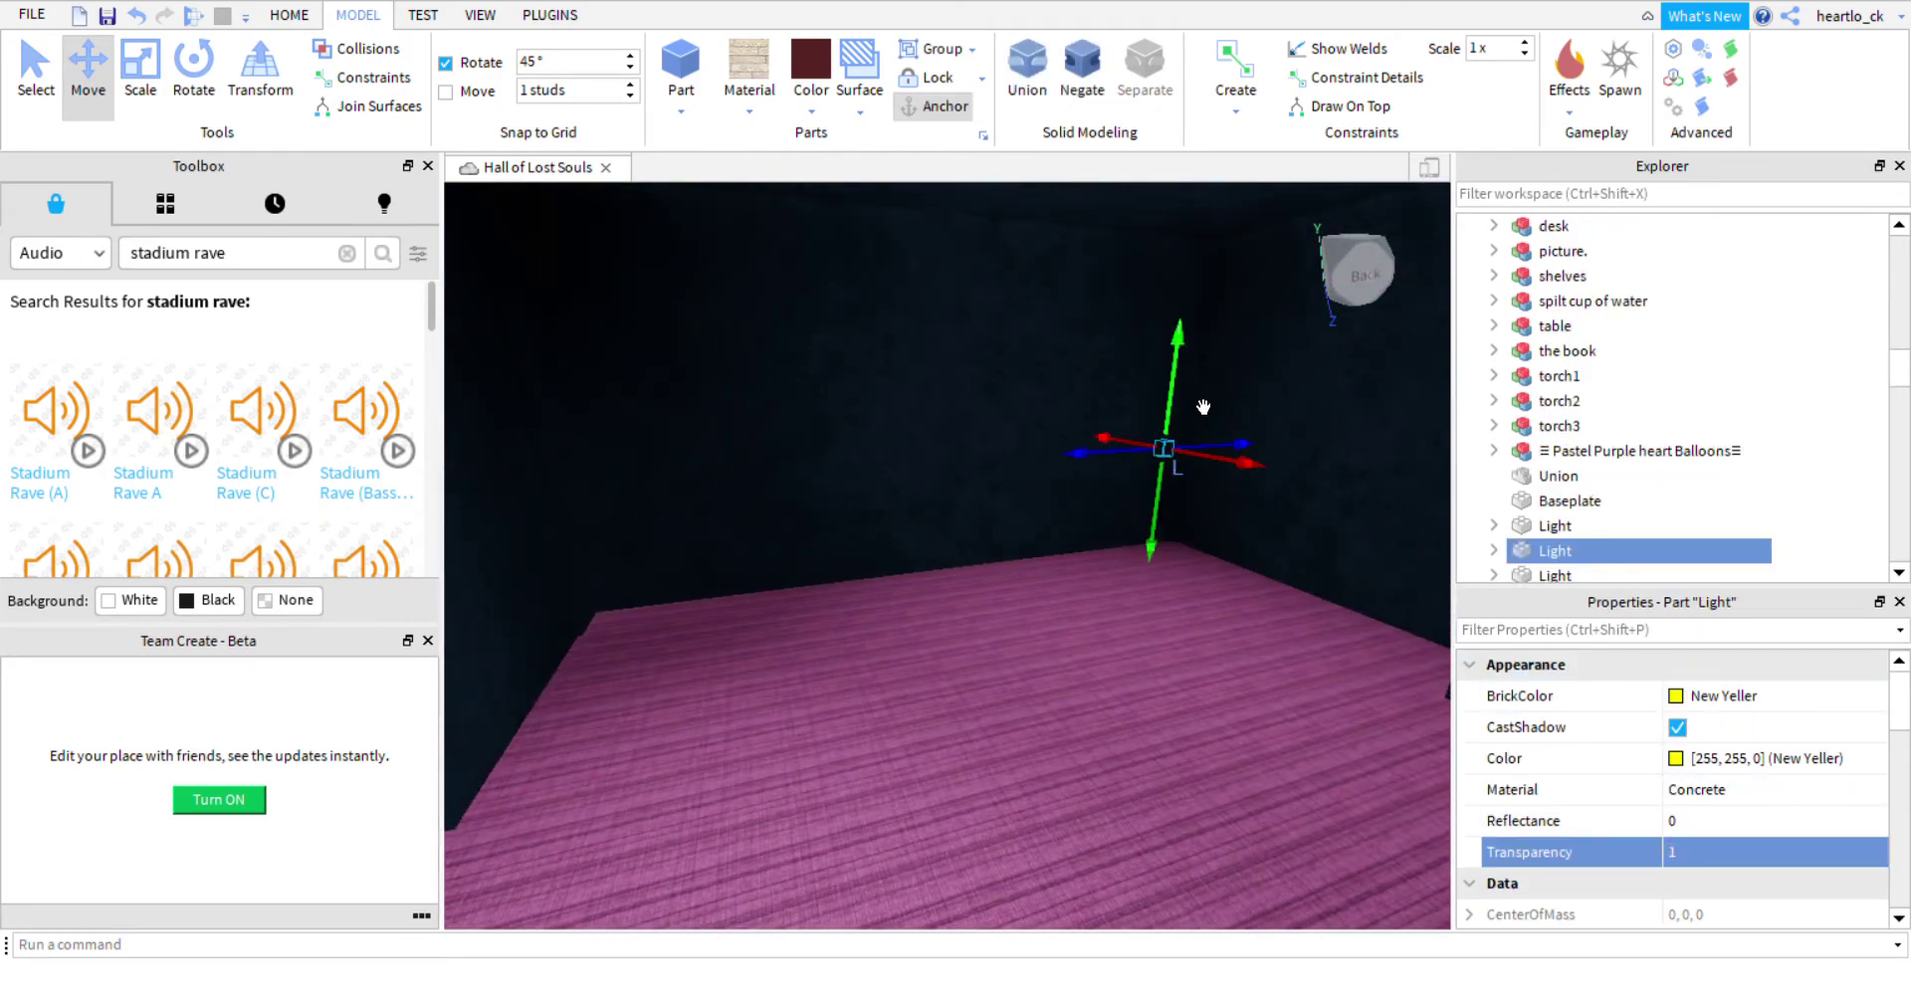
key(w)
right_drag(1203, 349, 1202, 348)
right_drag(1037, 439, 785, 518)
Delete the yellow light beside the orange-framed bed in the stone-floored hall.
click(808, 542)
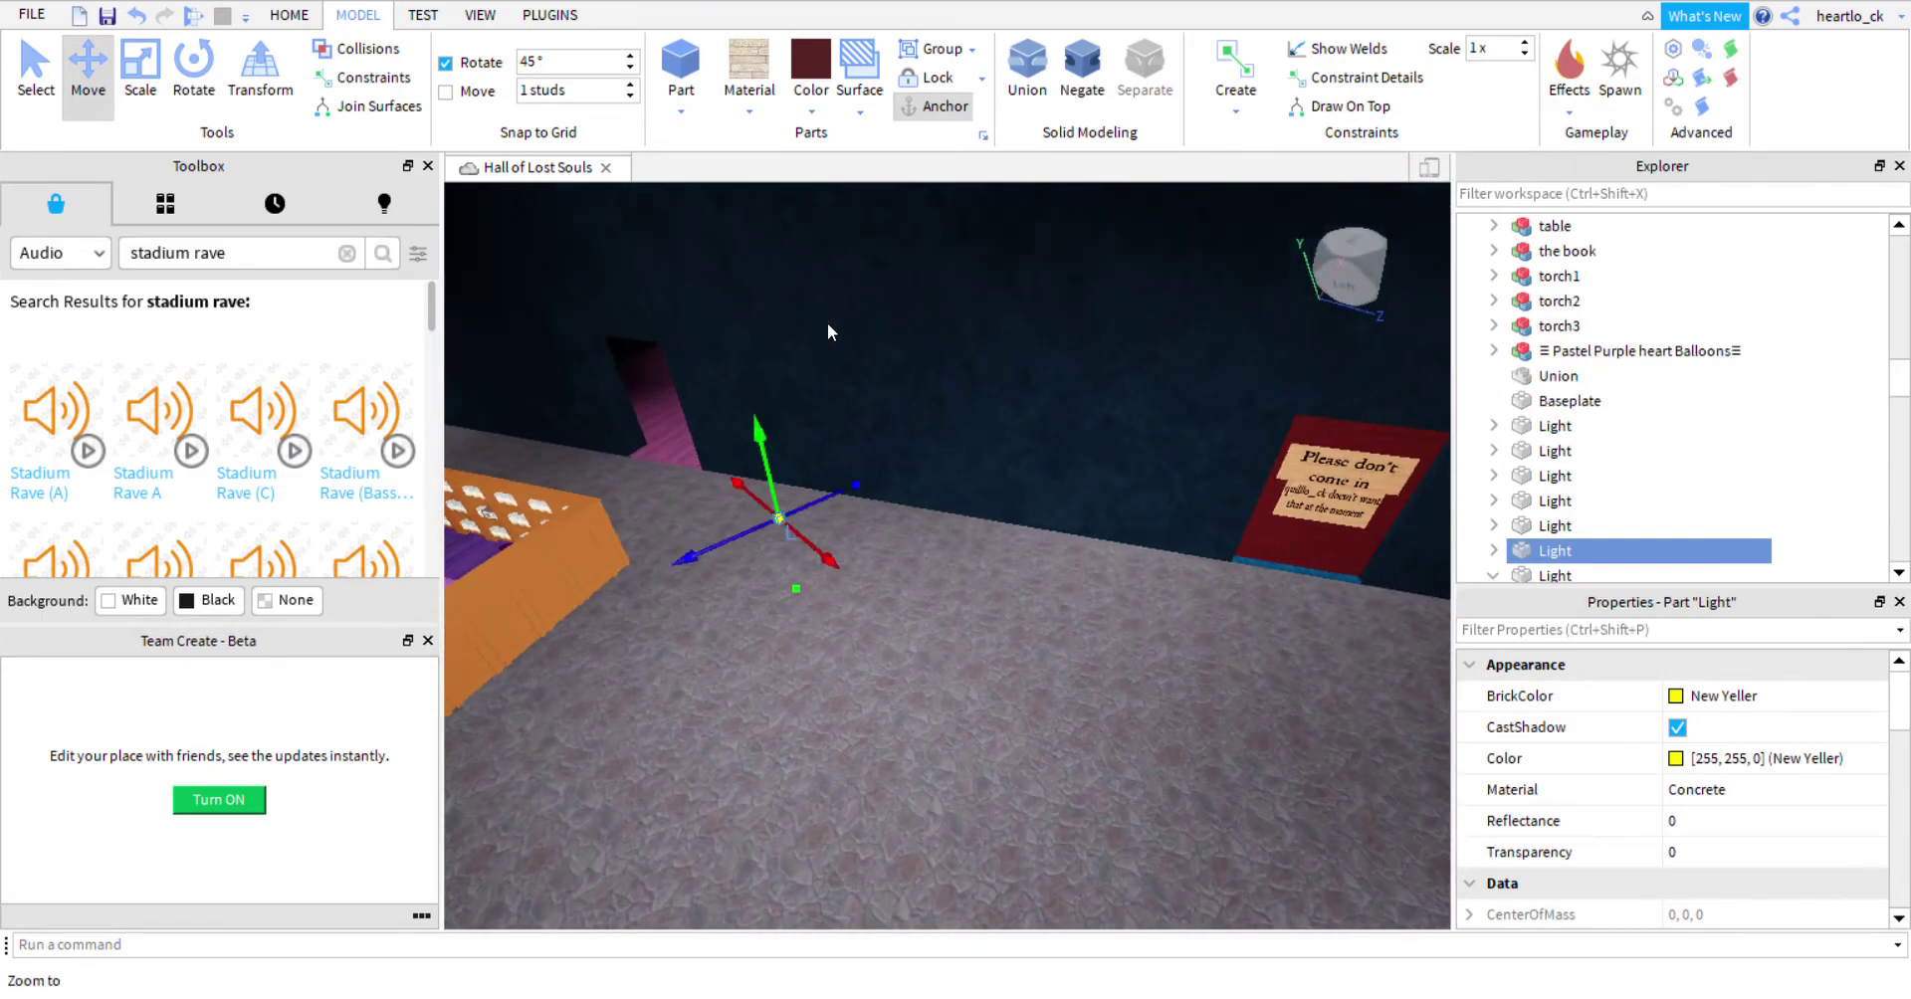
click(892, 130)
right_drag(1046, 397, 1046, 397)
scroll(942, 732, down, 2)
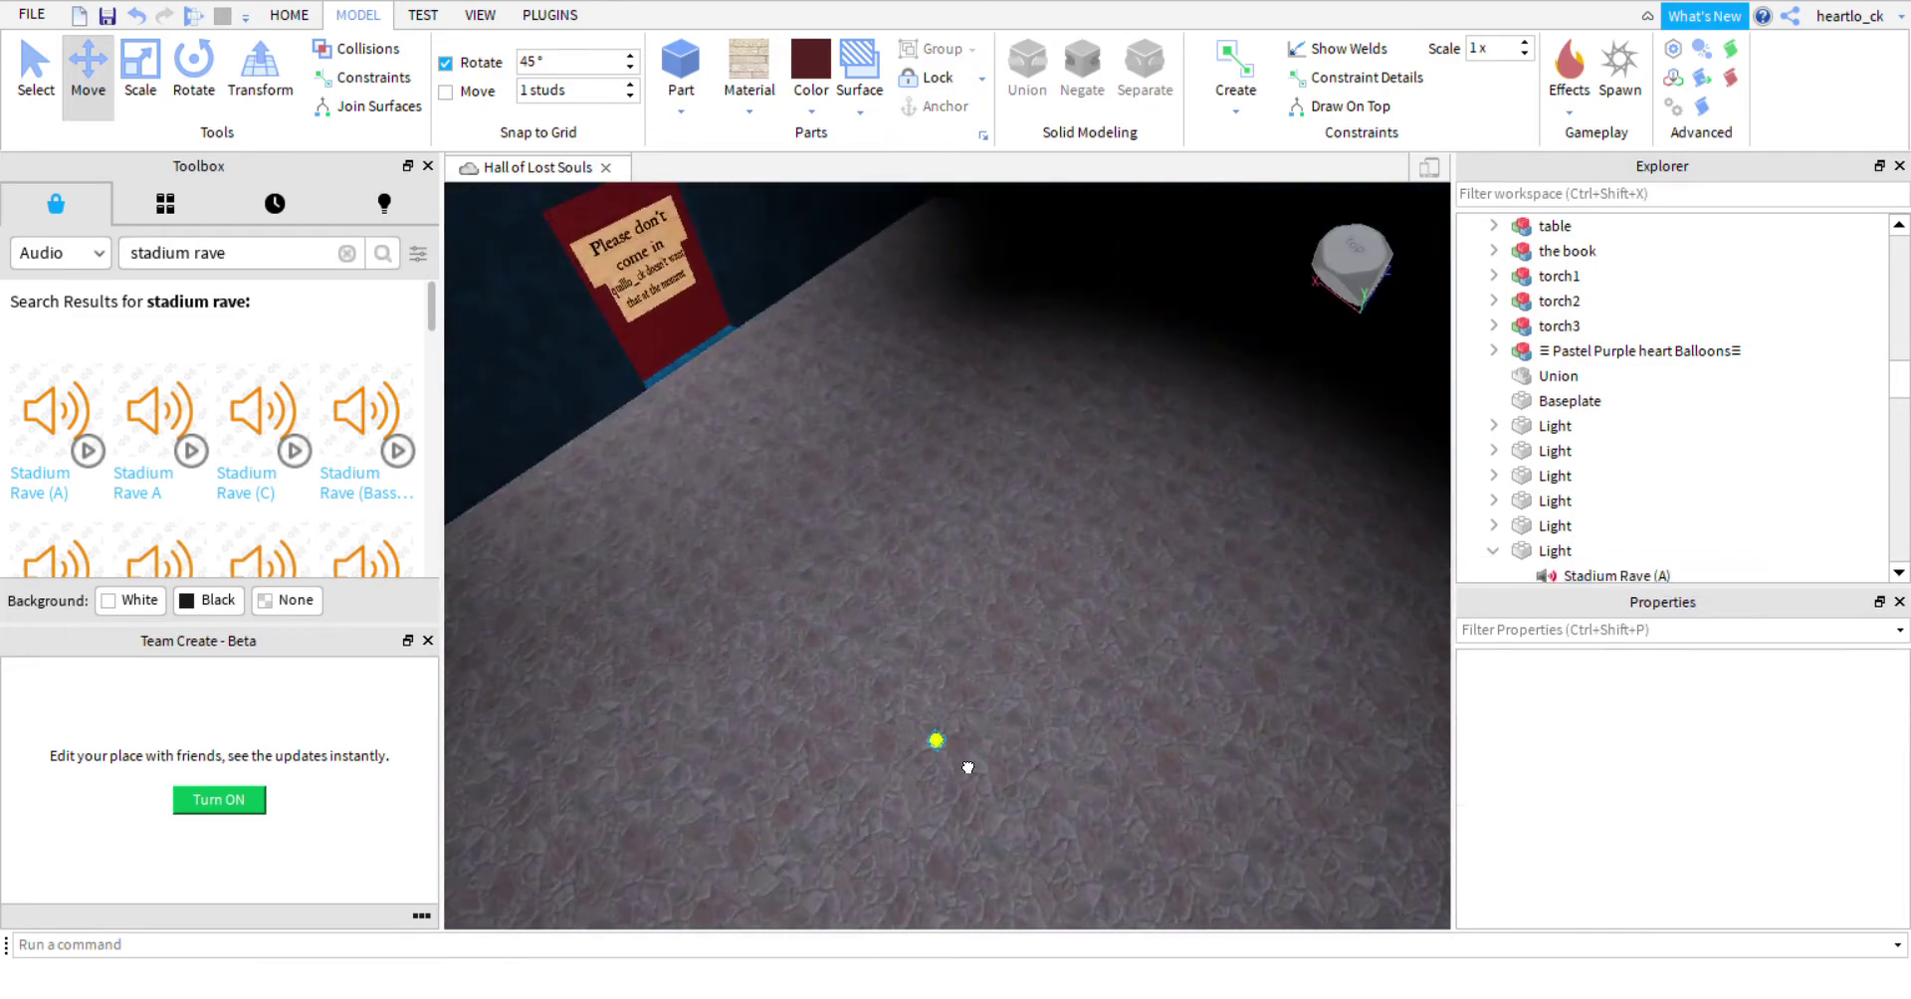
Set the transparency of the remaining yellow light in the hall near the red door to 1.
click(940, 739)
right_drag(964, 764, 966, 802)
scroll(964, 832, up, 2)
right_drag(998, 707, 1000, 713)
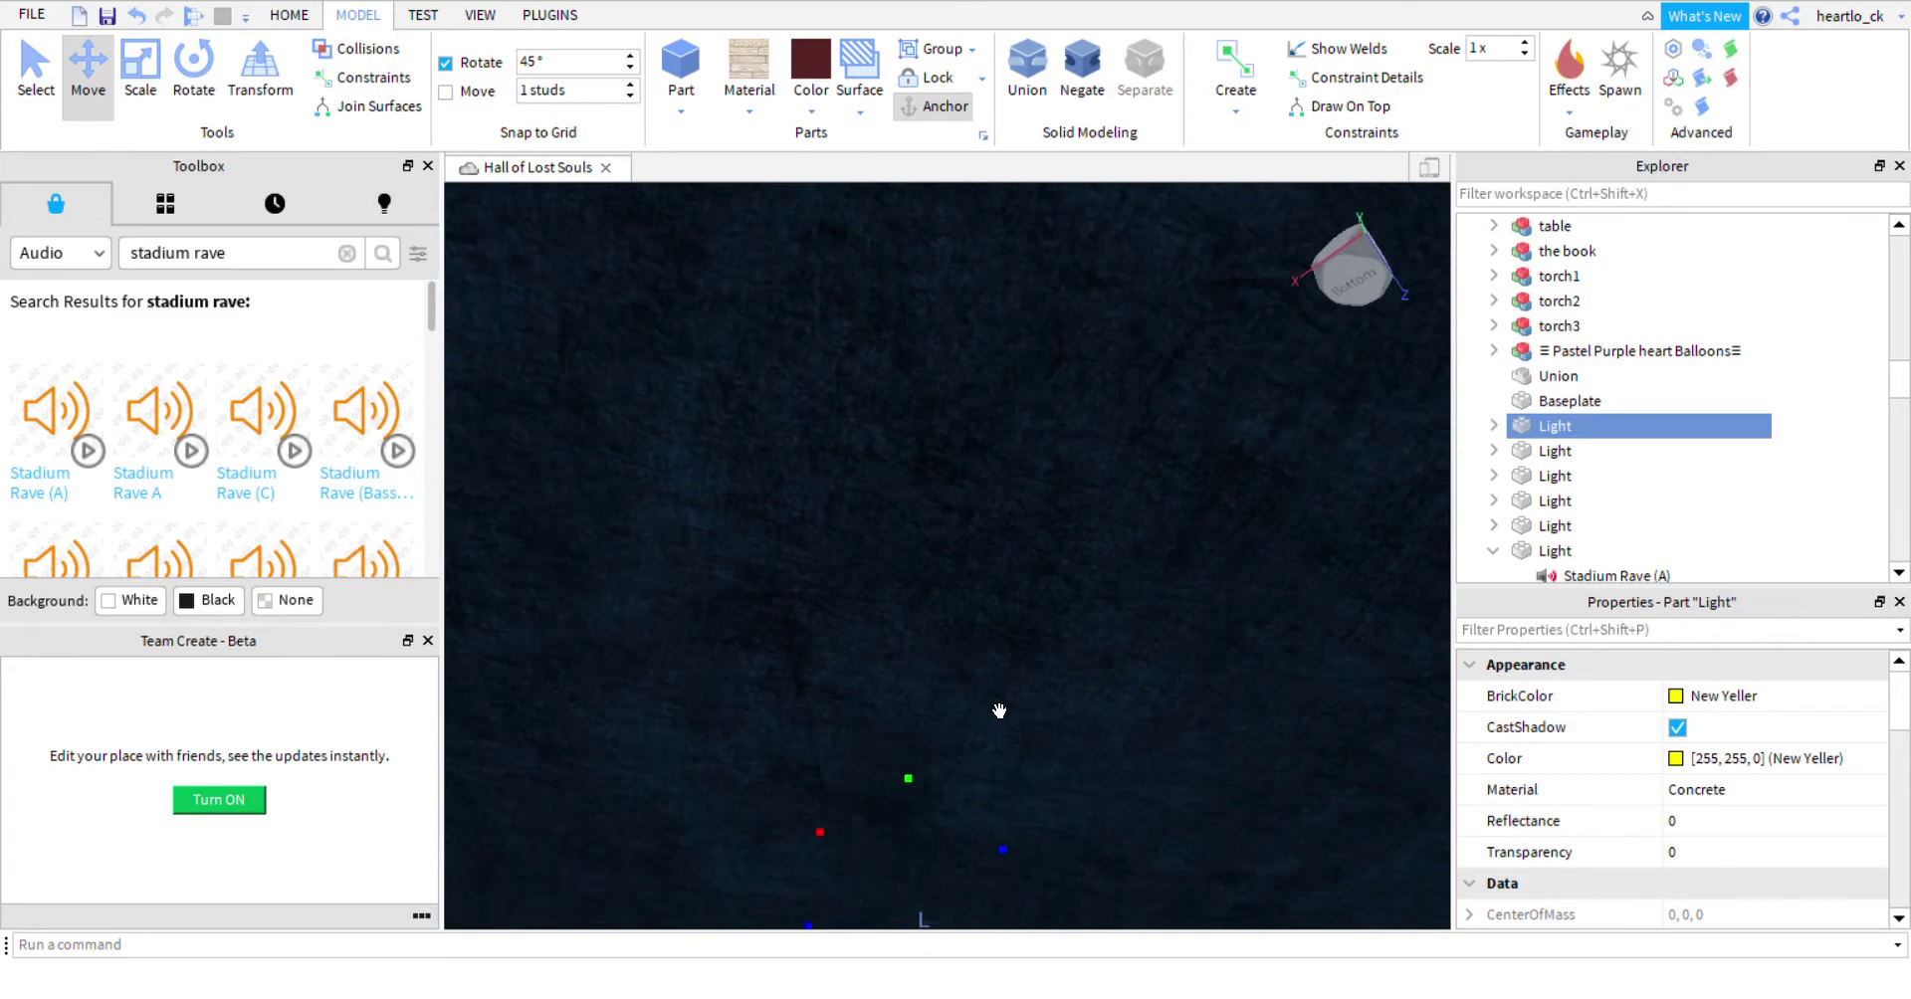
right_drag(1218, 812, 1183, 688)
scroll(1193, 782, down, 3)
scroll(1193, 778, up, 3)
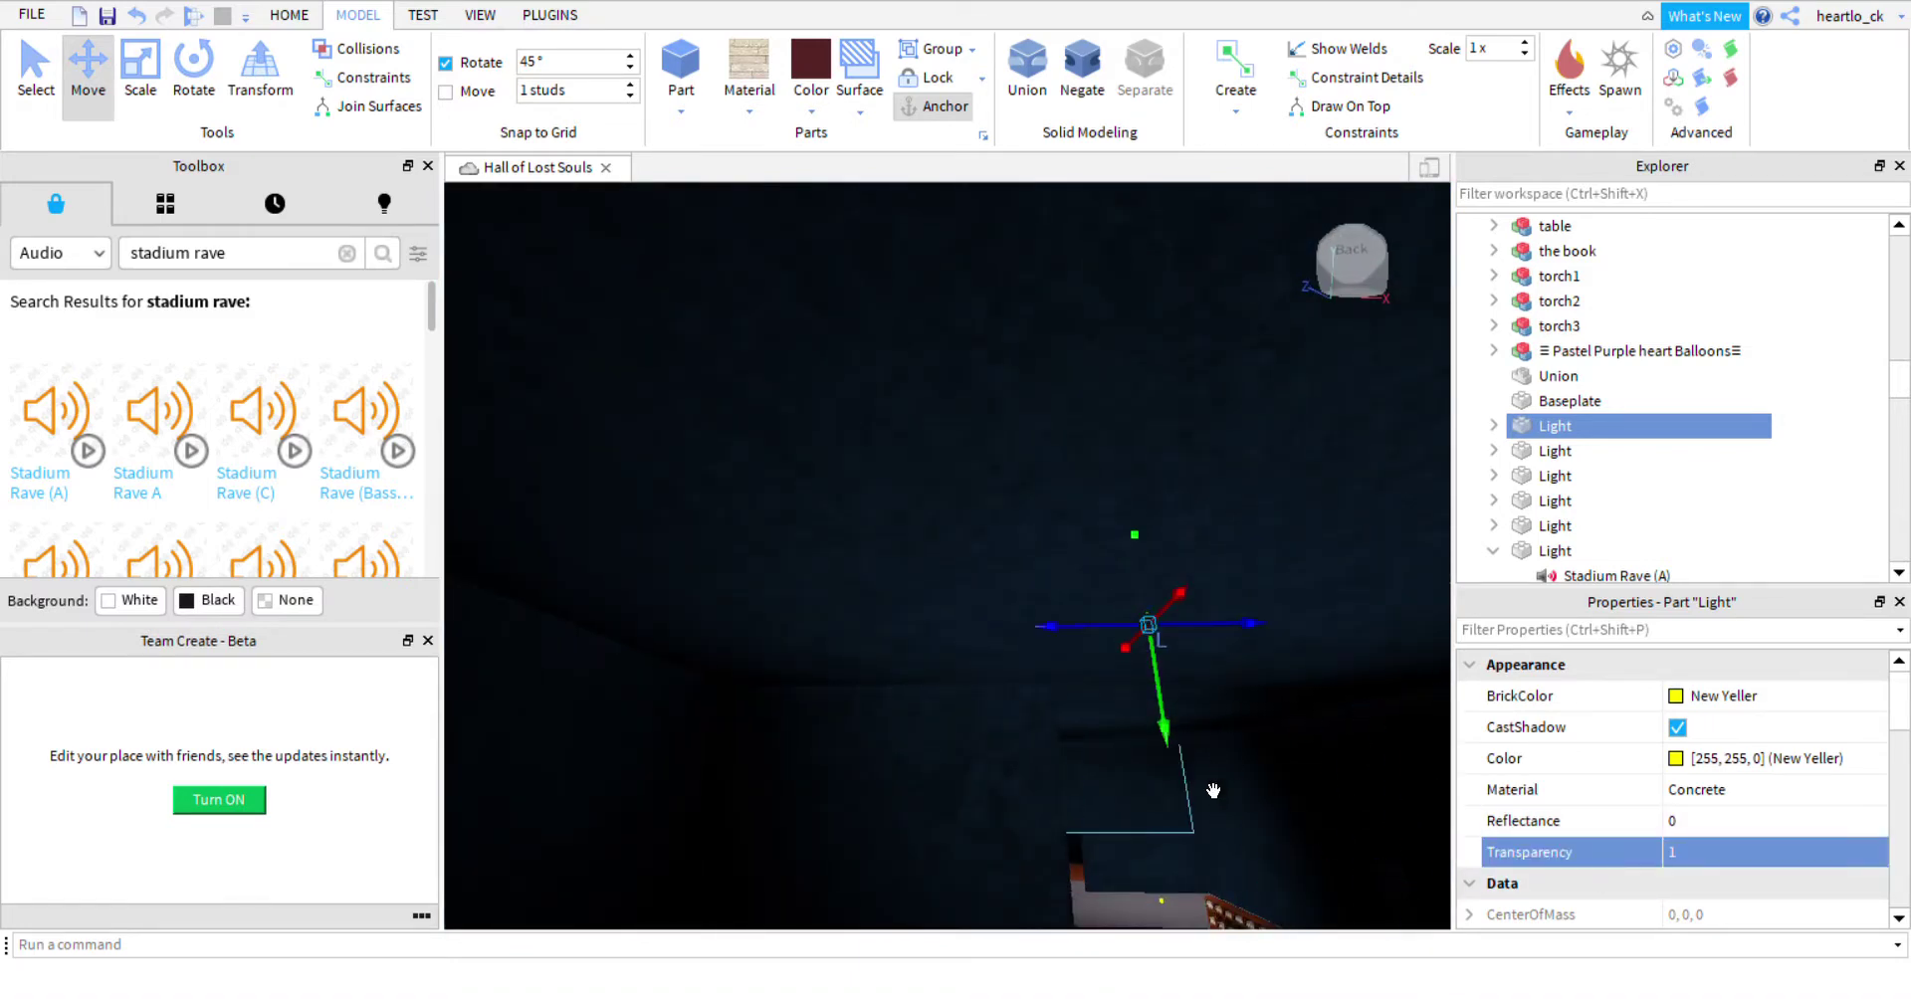
Duplicate the invisible ceiling light and move the copy along the hall opposite the red door.
right_drag(1202, 796, 1117, 461)
scroll(1175, 762, down, 3)
scroll(990, 386, up, 1)
right_drag(990, 362, 1075, 313)
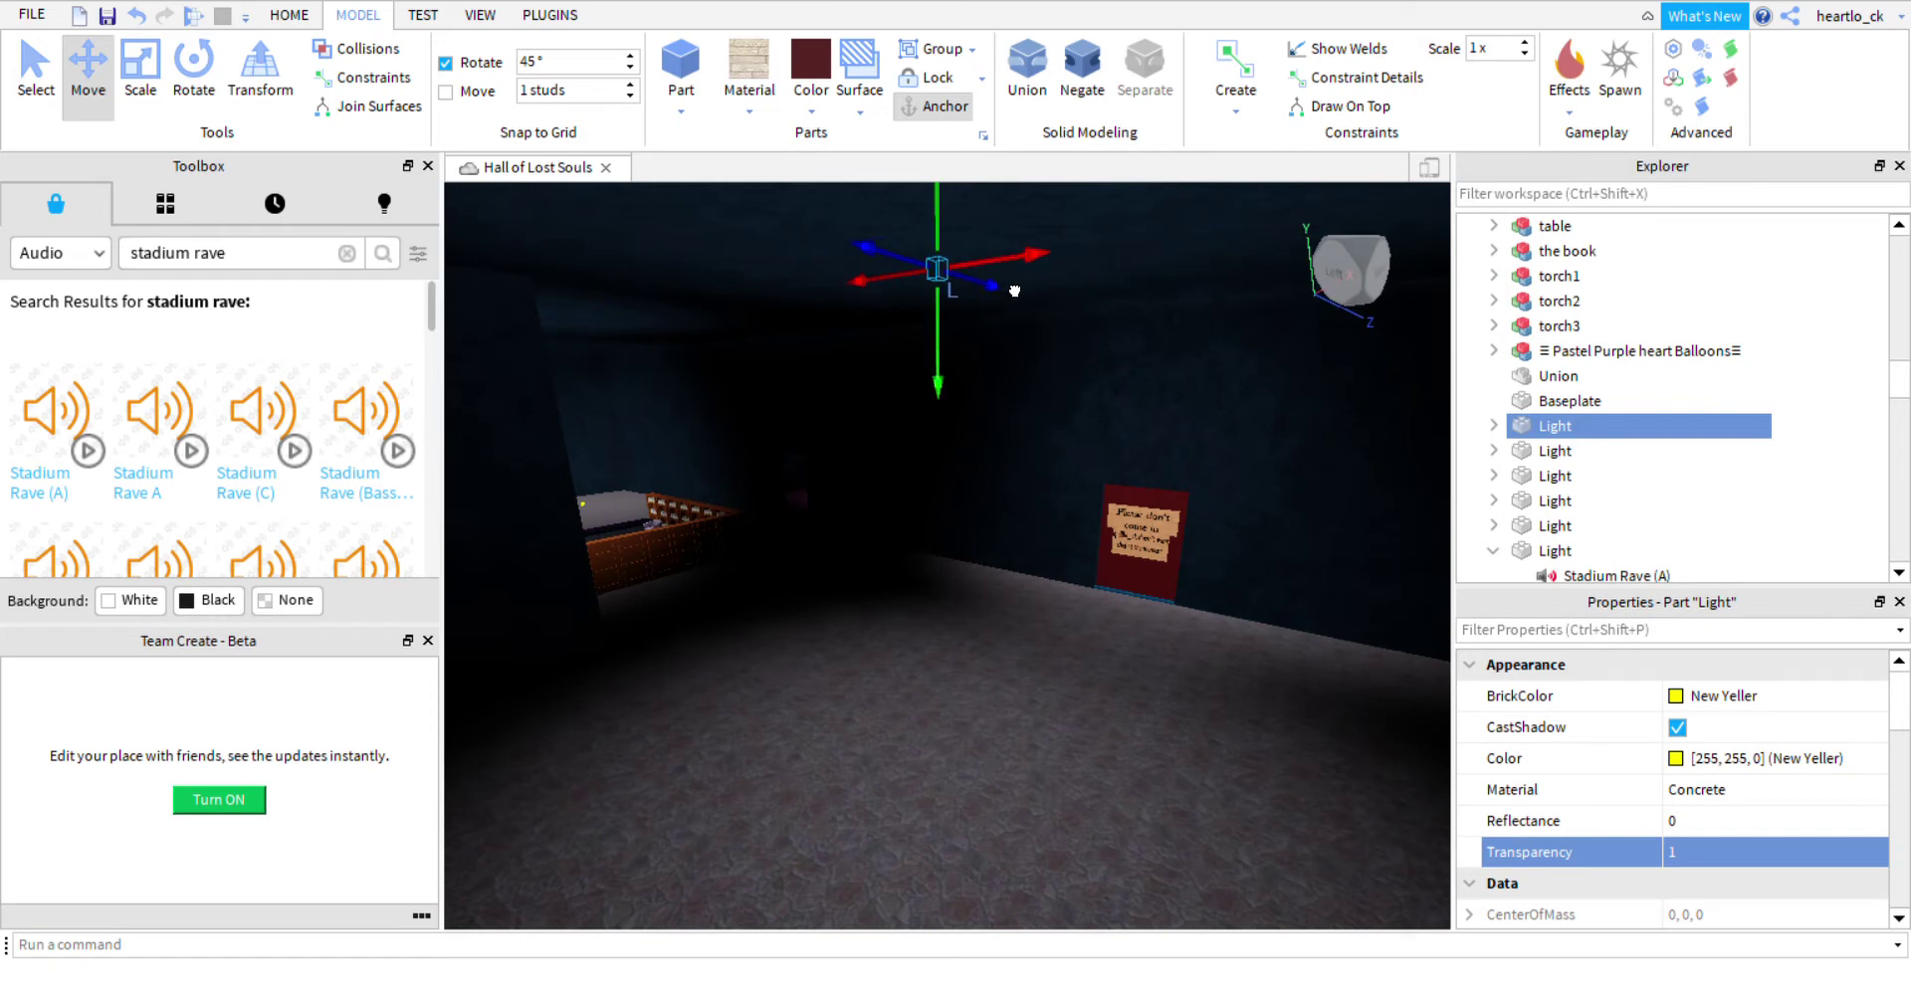
drag(1015, 291, 1363, 466)
key(ctrl+d)
scroll(1395, 418, down, 2)
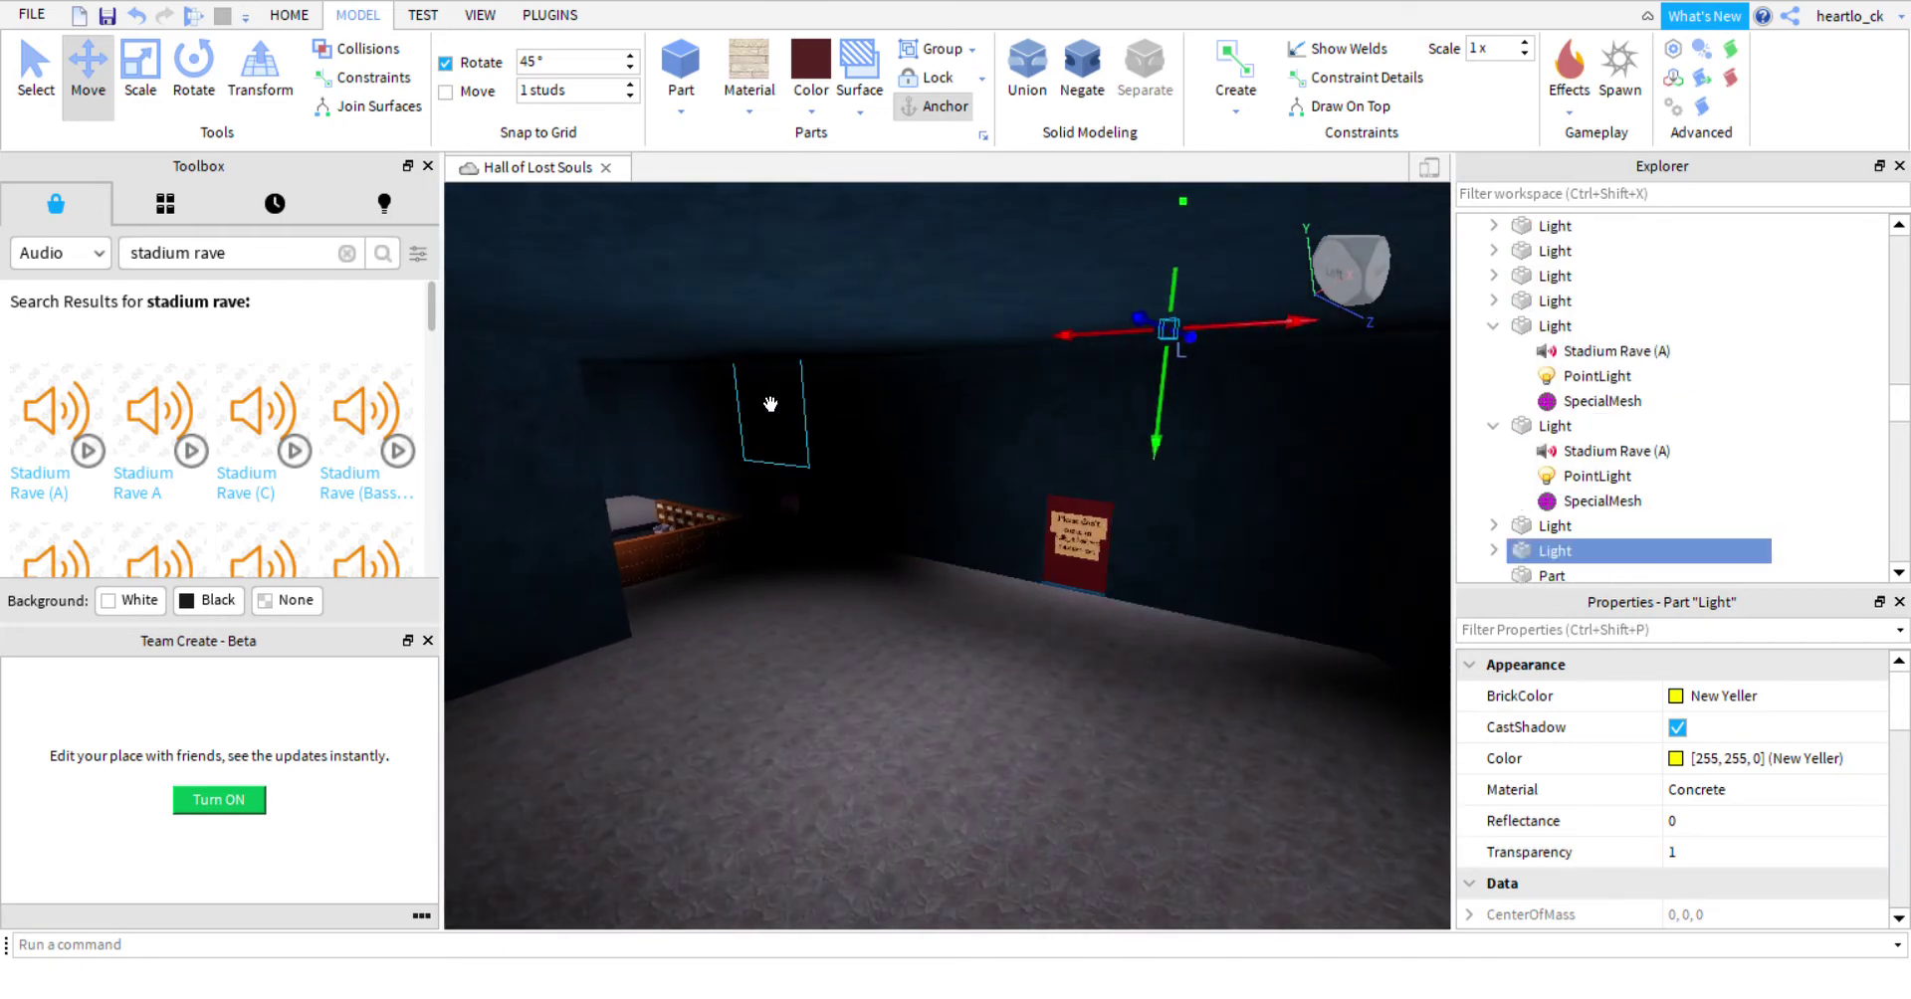
Examine the hall's lighting and the red door with its warning signs and blue strip at the base.
right_drag(1140, 382, 1164, 385)
key(a)
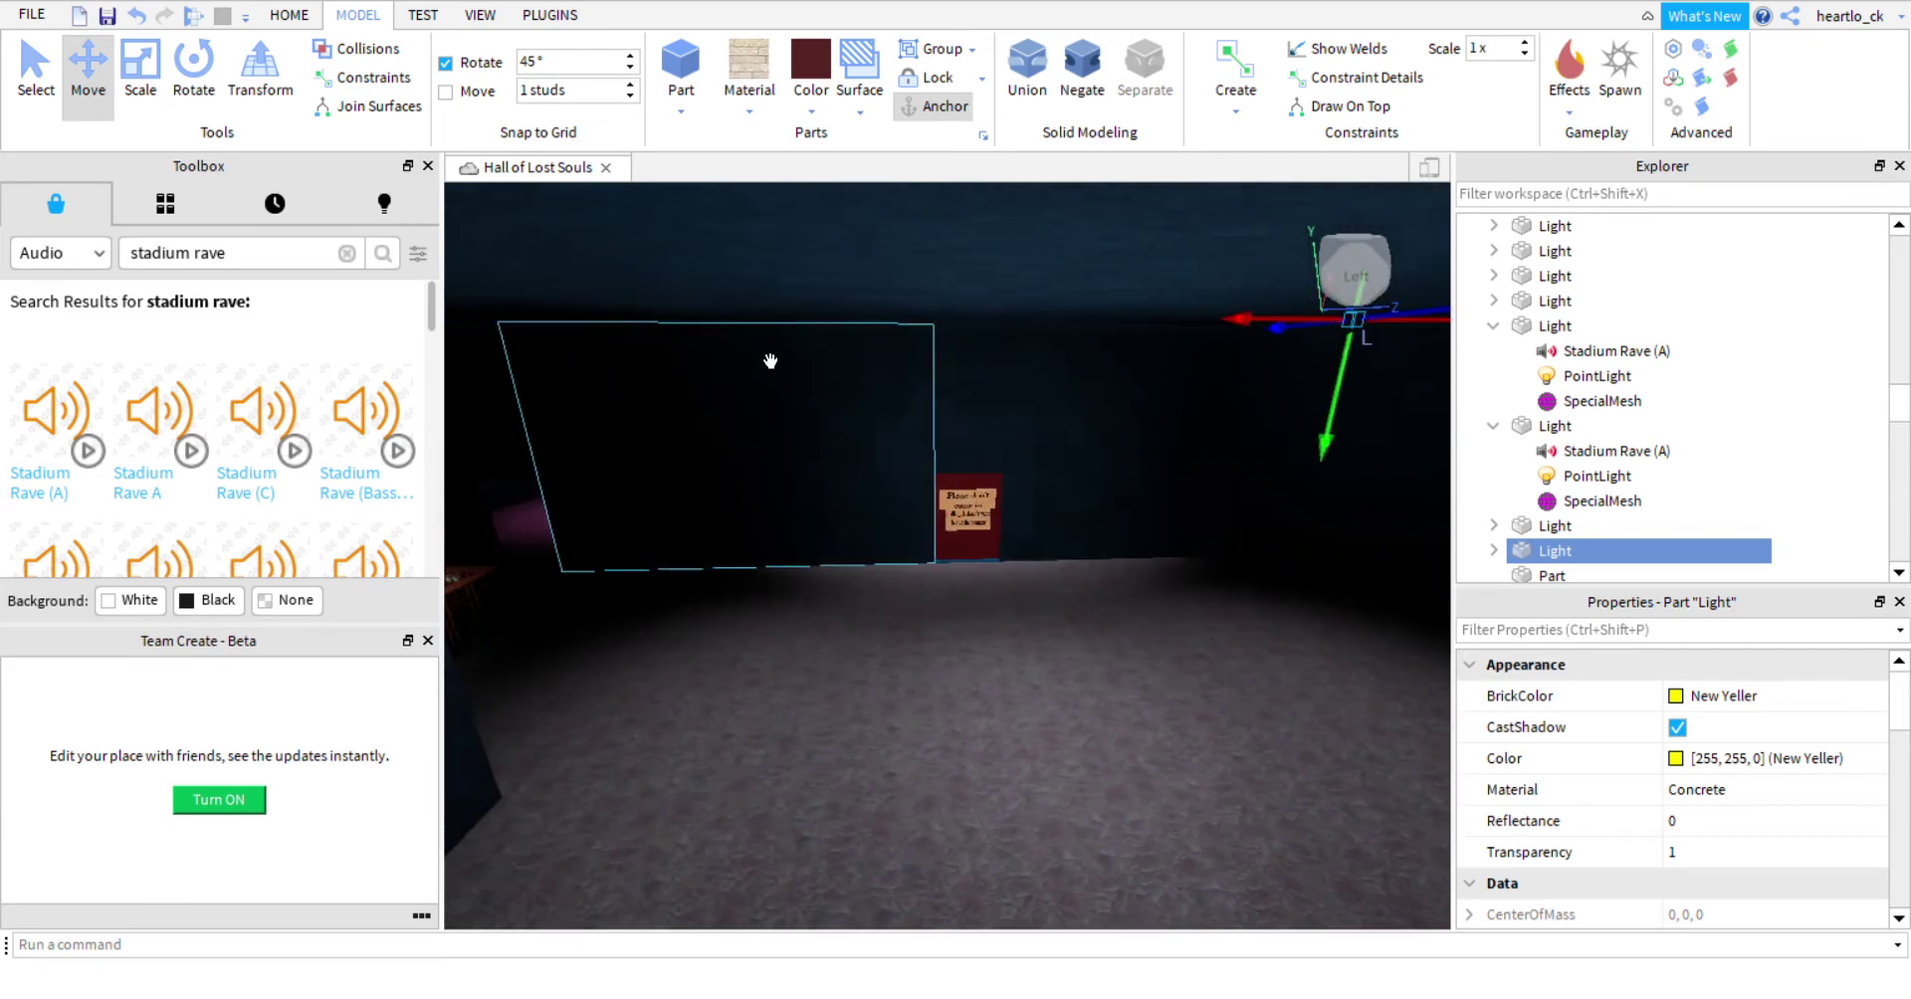
right_drag(976, 379, 1011, 420)
key(w)
key(d)
key(w)
key(d)
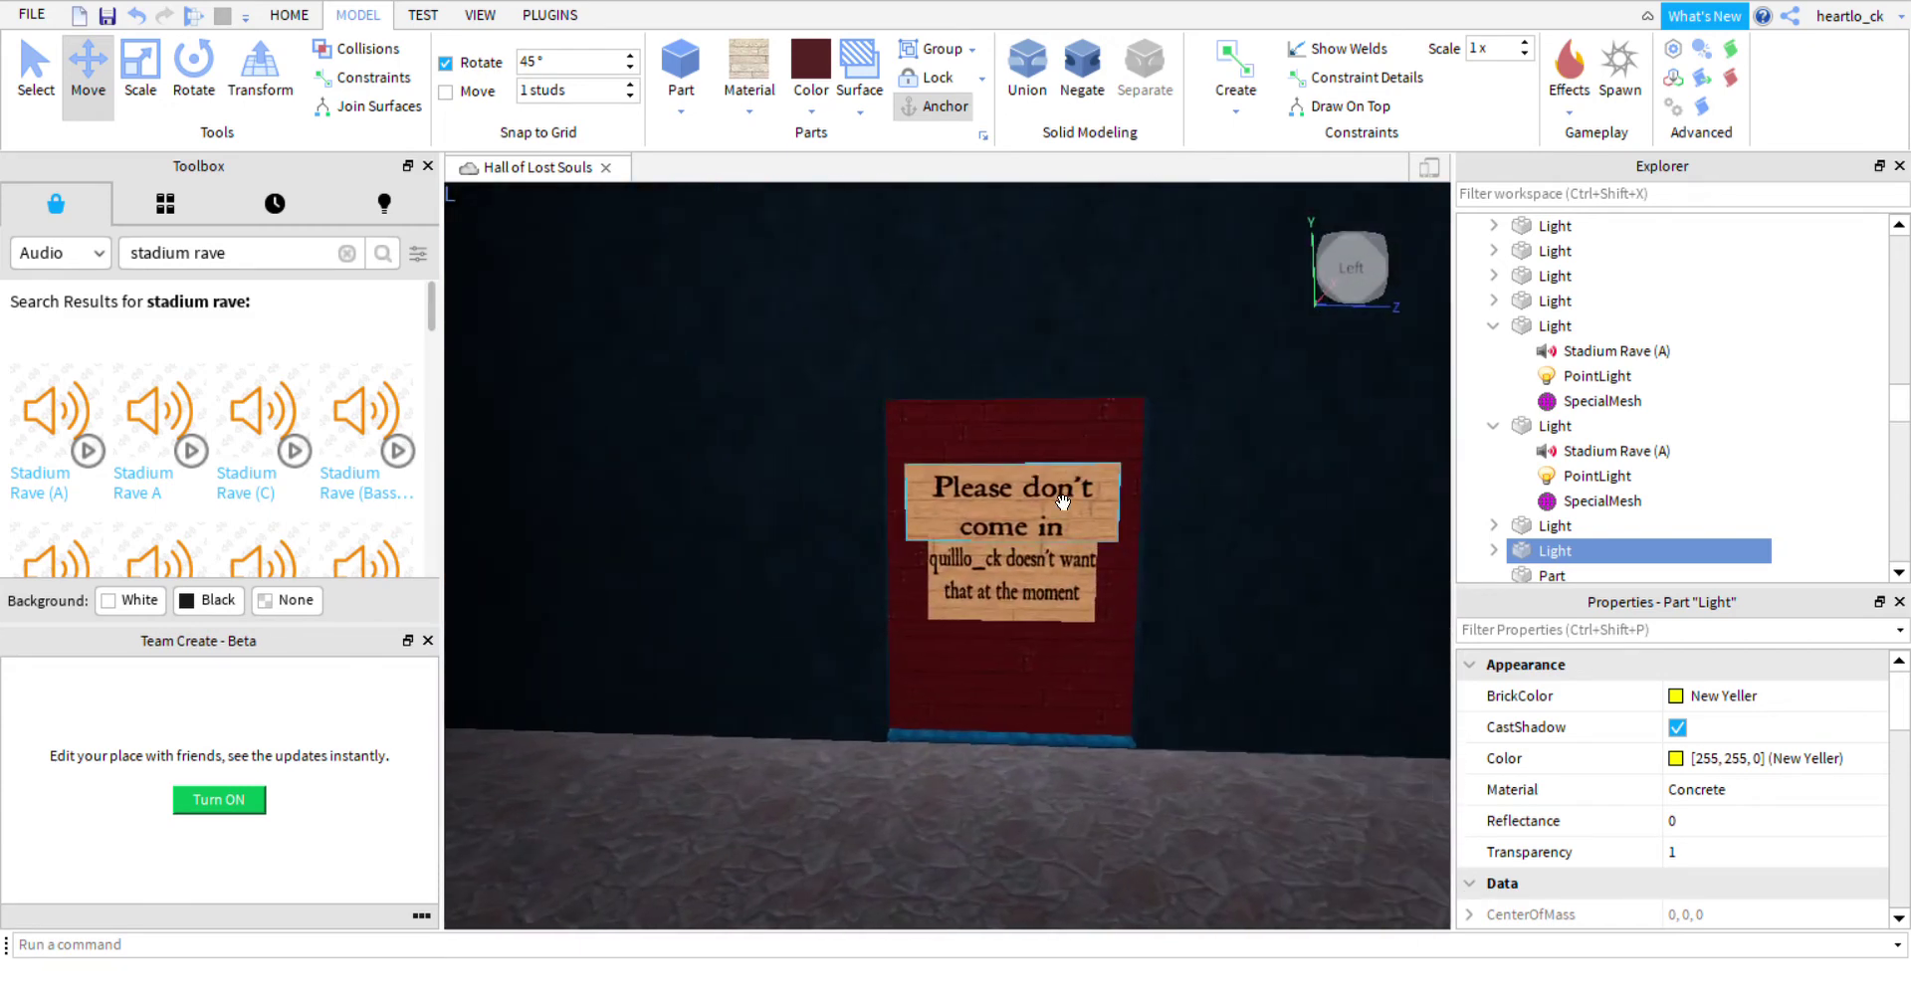
right_drag(1143, 554, 1152, 713)
key(a)
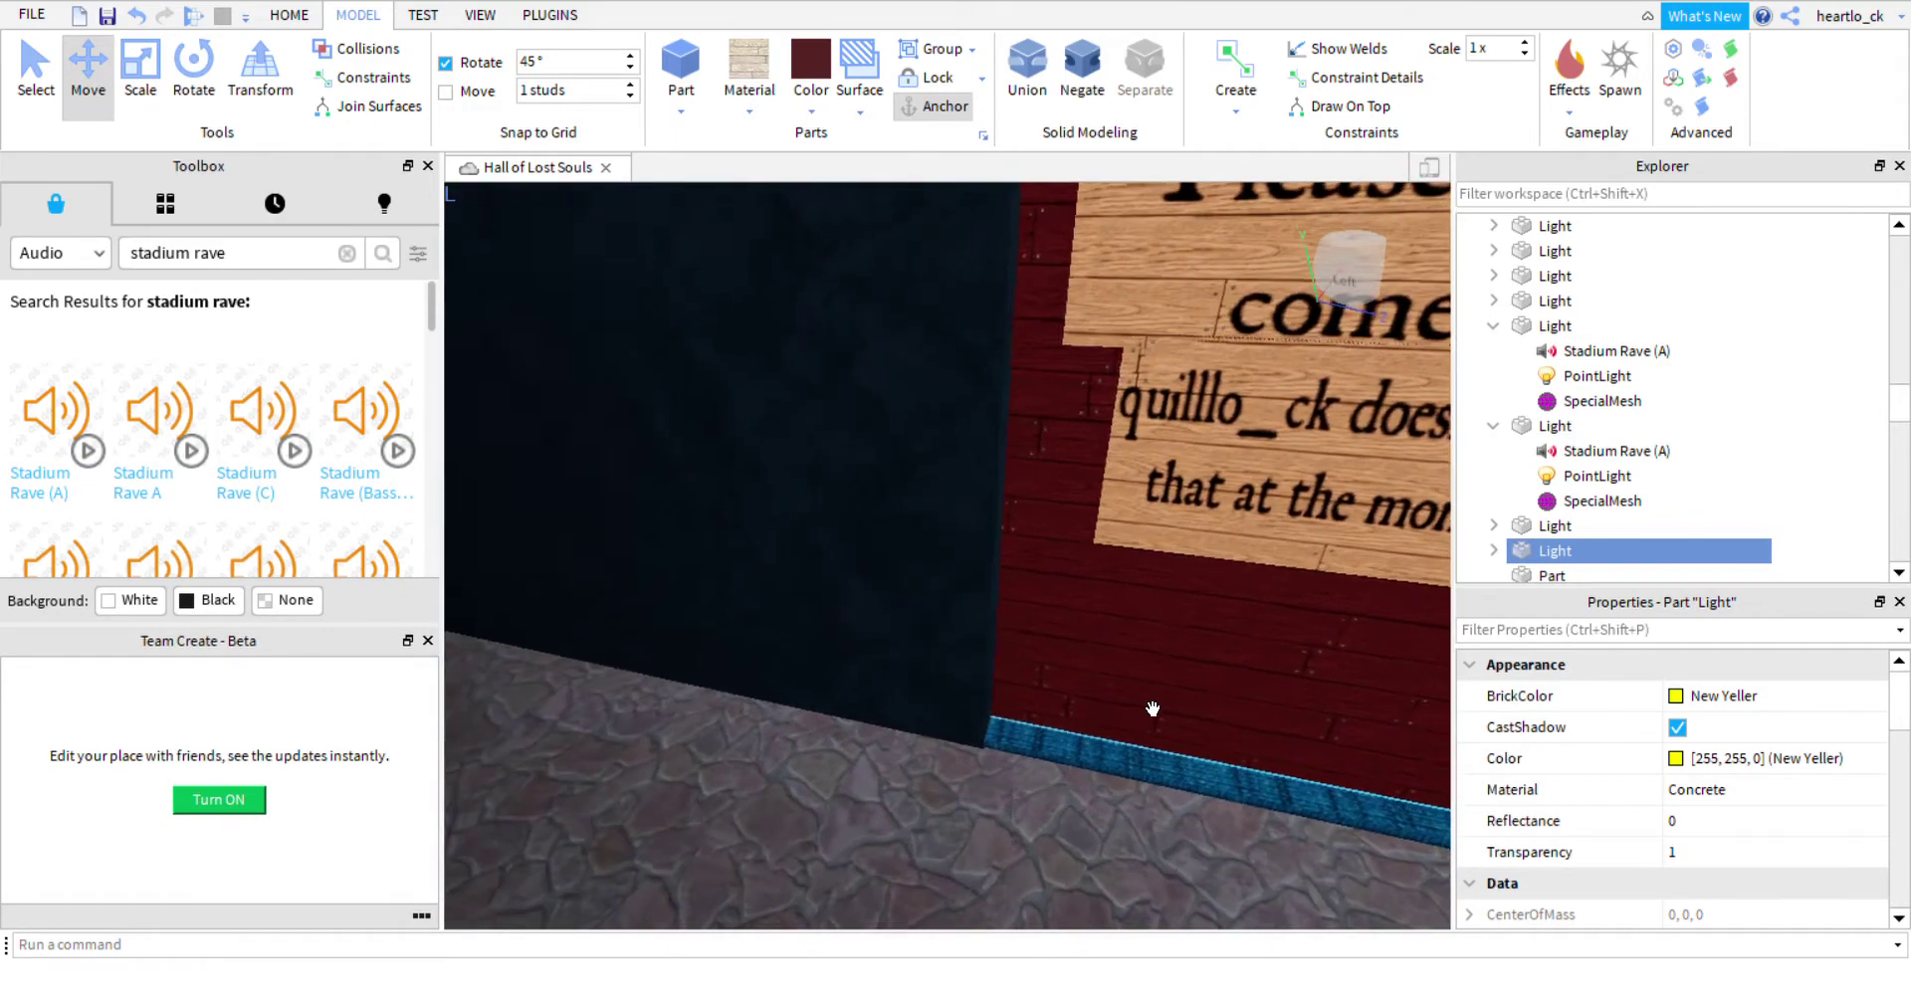
key(s)
right_drag(1212, 571, 1251, 537)
key(w)
key(w)
key(w)
key(s)
key(w)
Rotate the dark slate wall part standing above the roof by 90° about its vertical axis.
click(1284, 567)
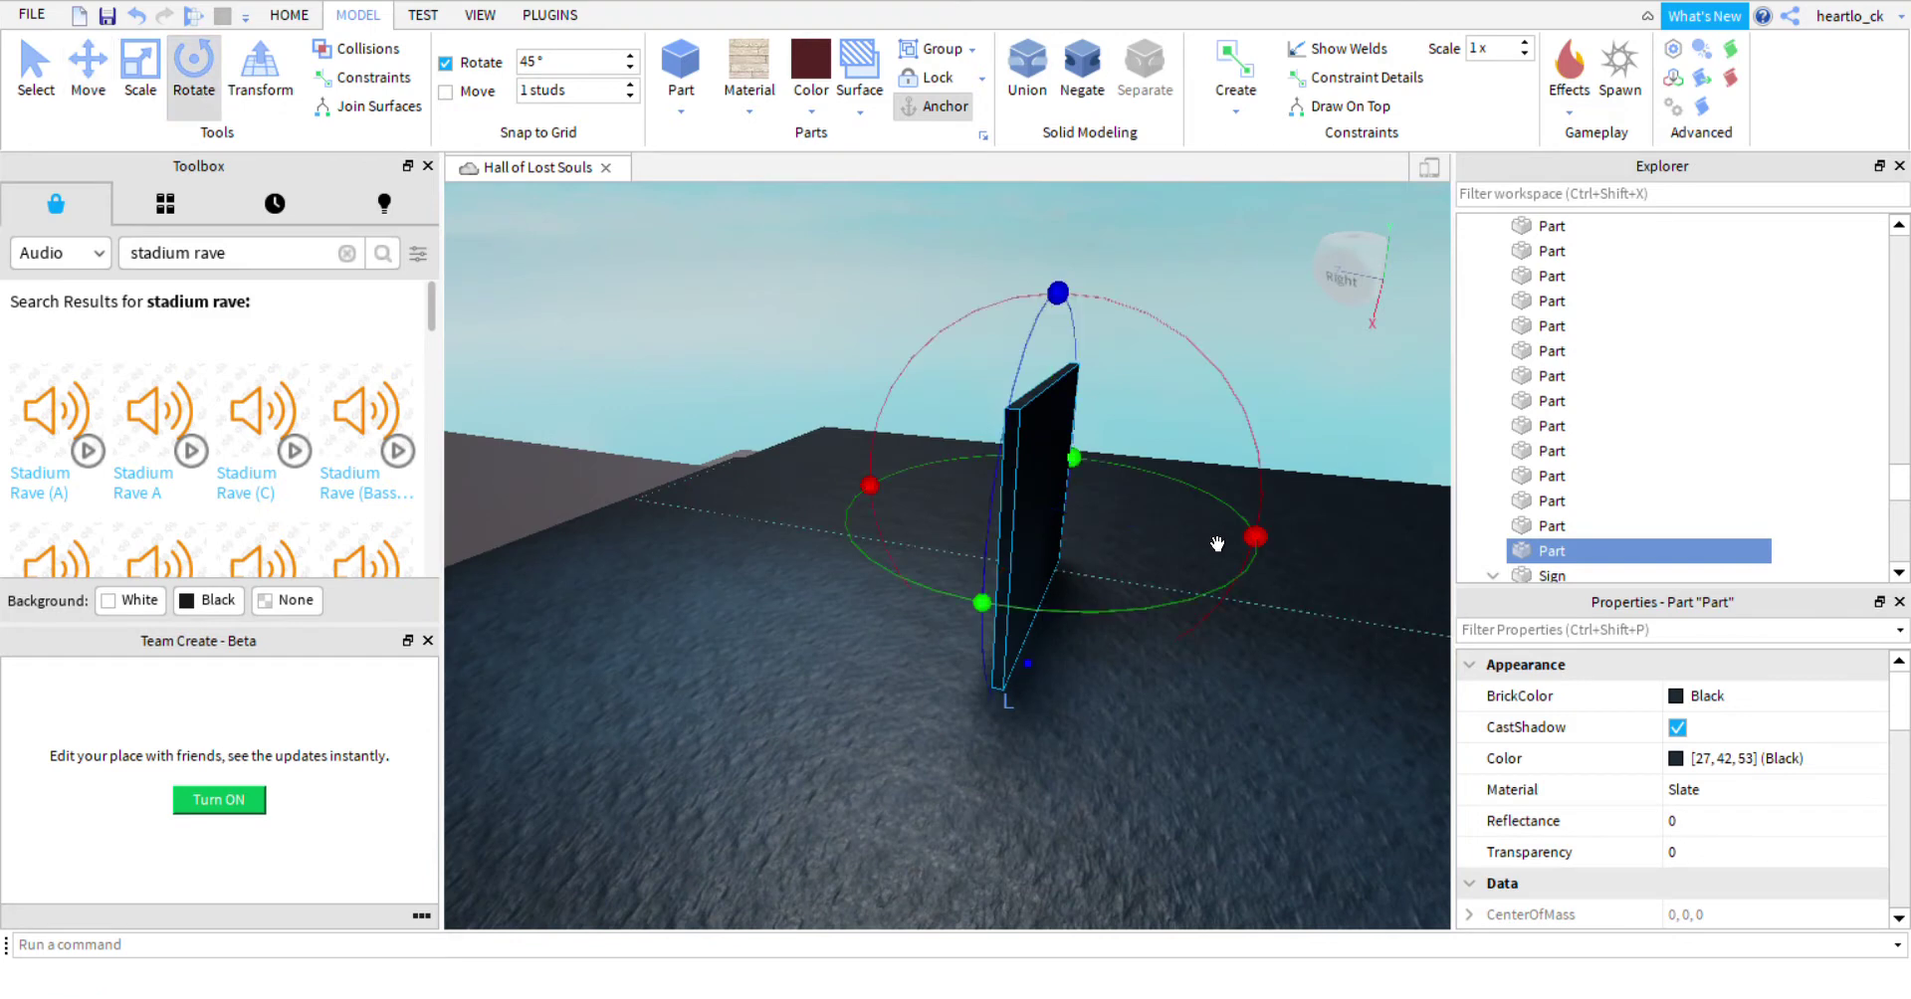
drag(1020, 636, 941, 498)
key(s)
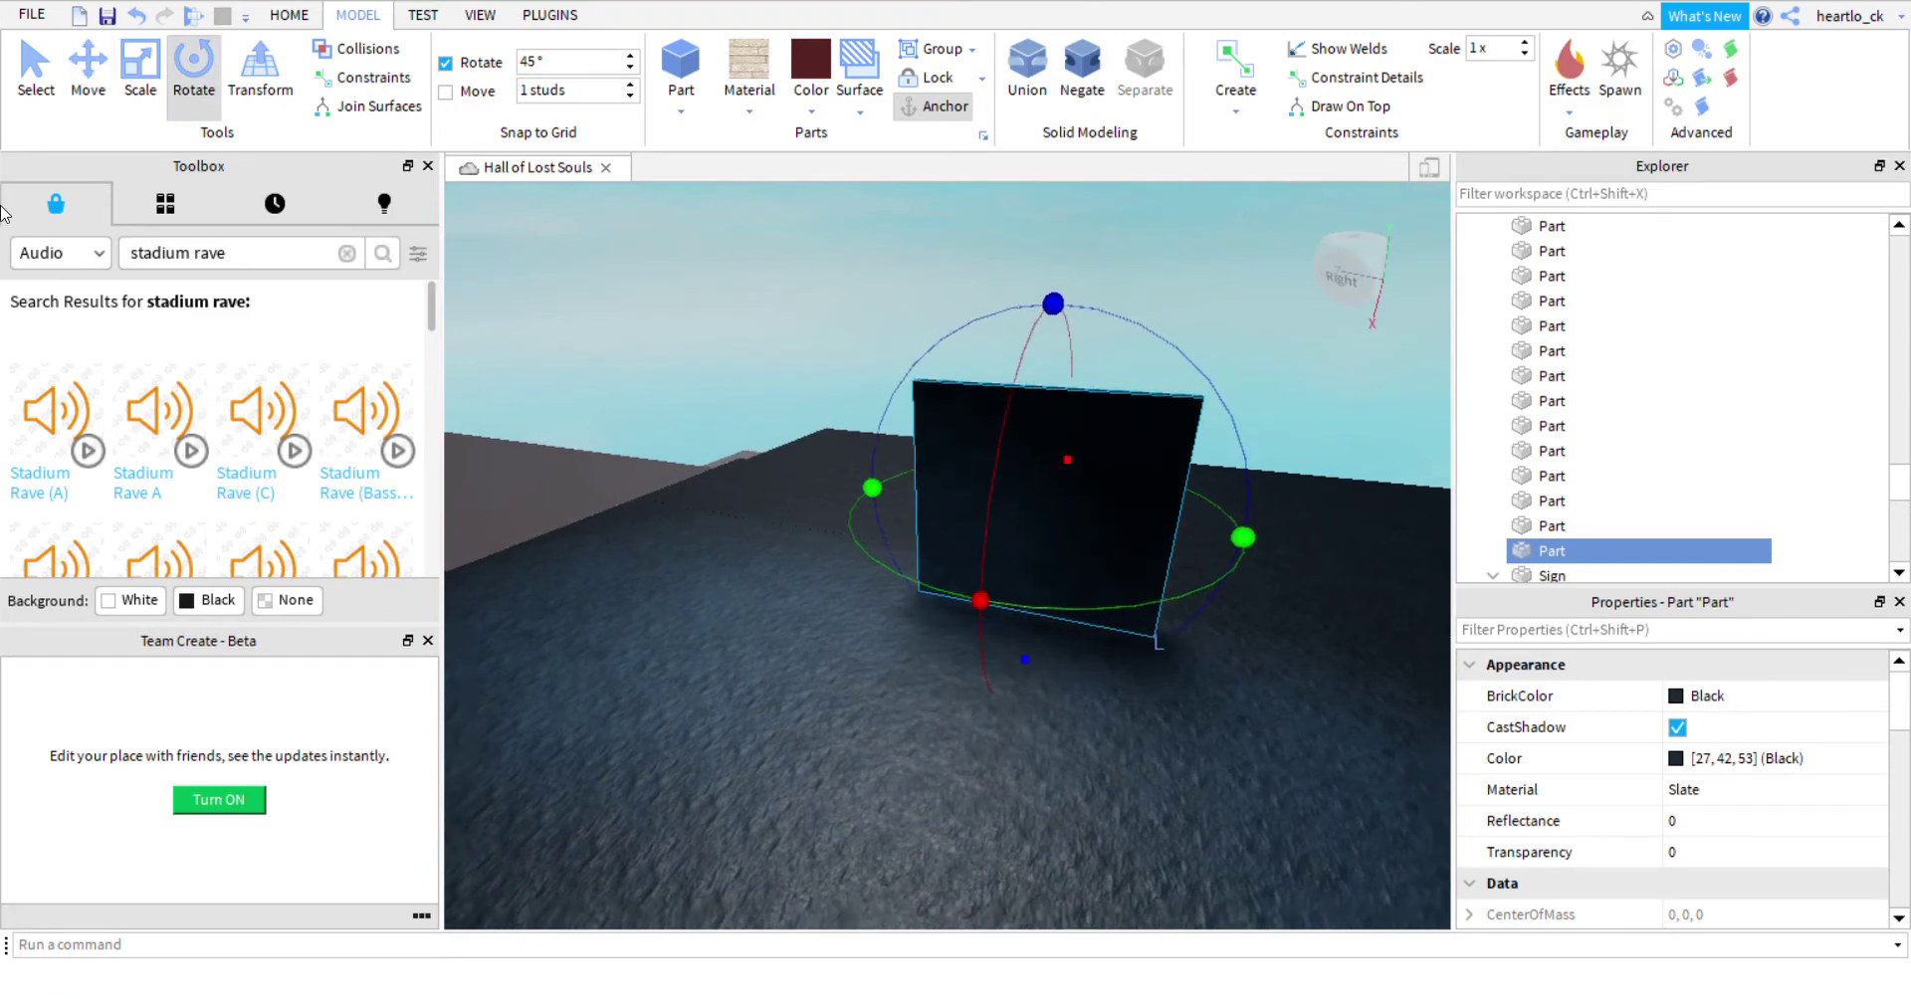
key(a)
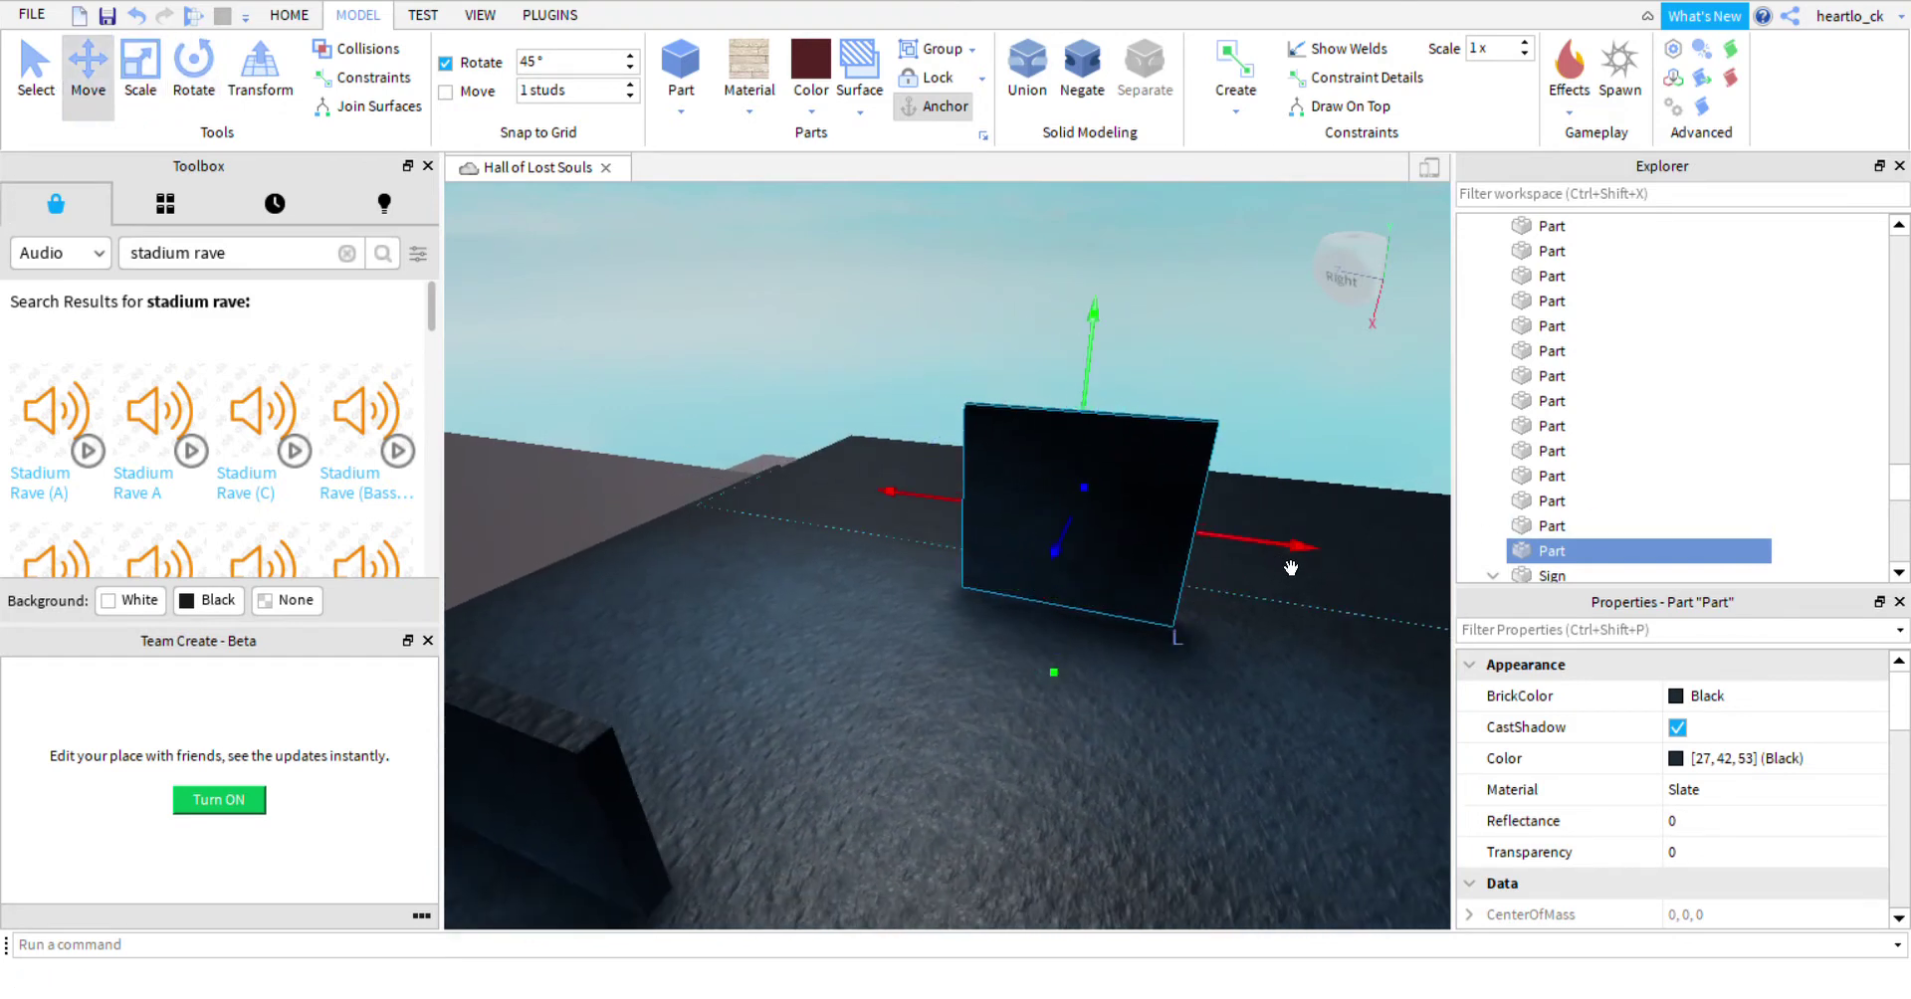
Slide the rotated wall part across the roof and lower it through into the hall.
drag(1291, 568, 1103, 467)
drag(1009, 360, 973, 540)
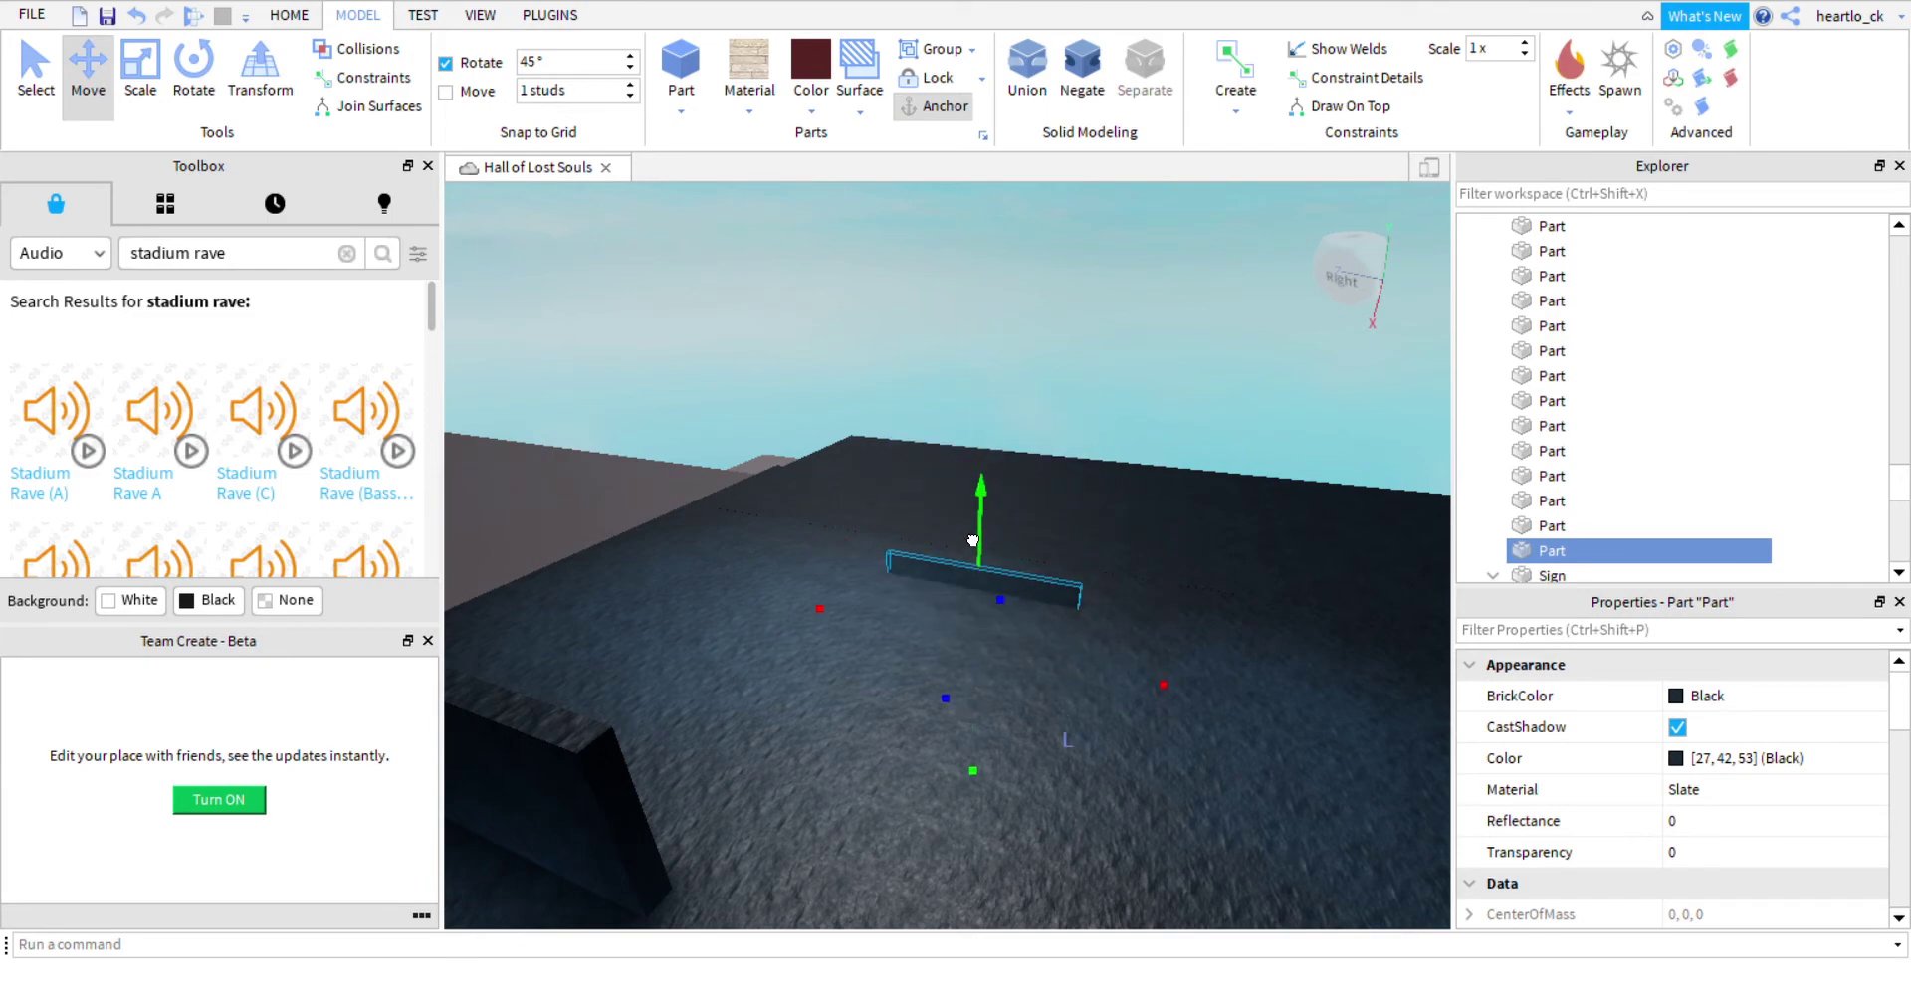
key(w)
right_drag(969, 579, 969, 579)
scroll(1039, 467, down, 1)
drag(1007, 432, 995, 411)
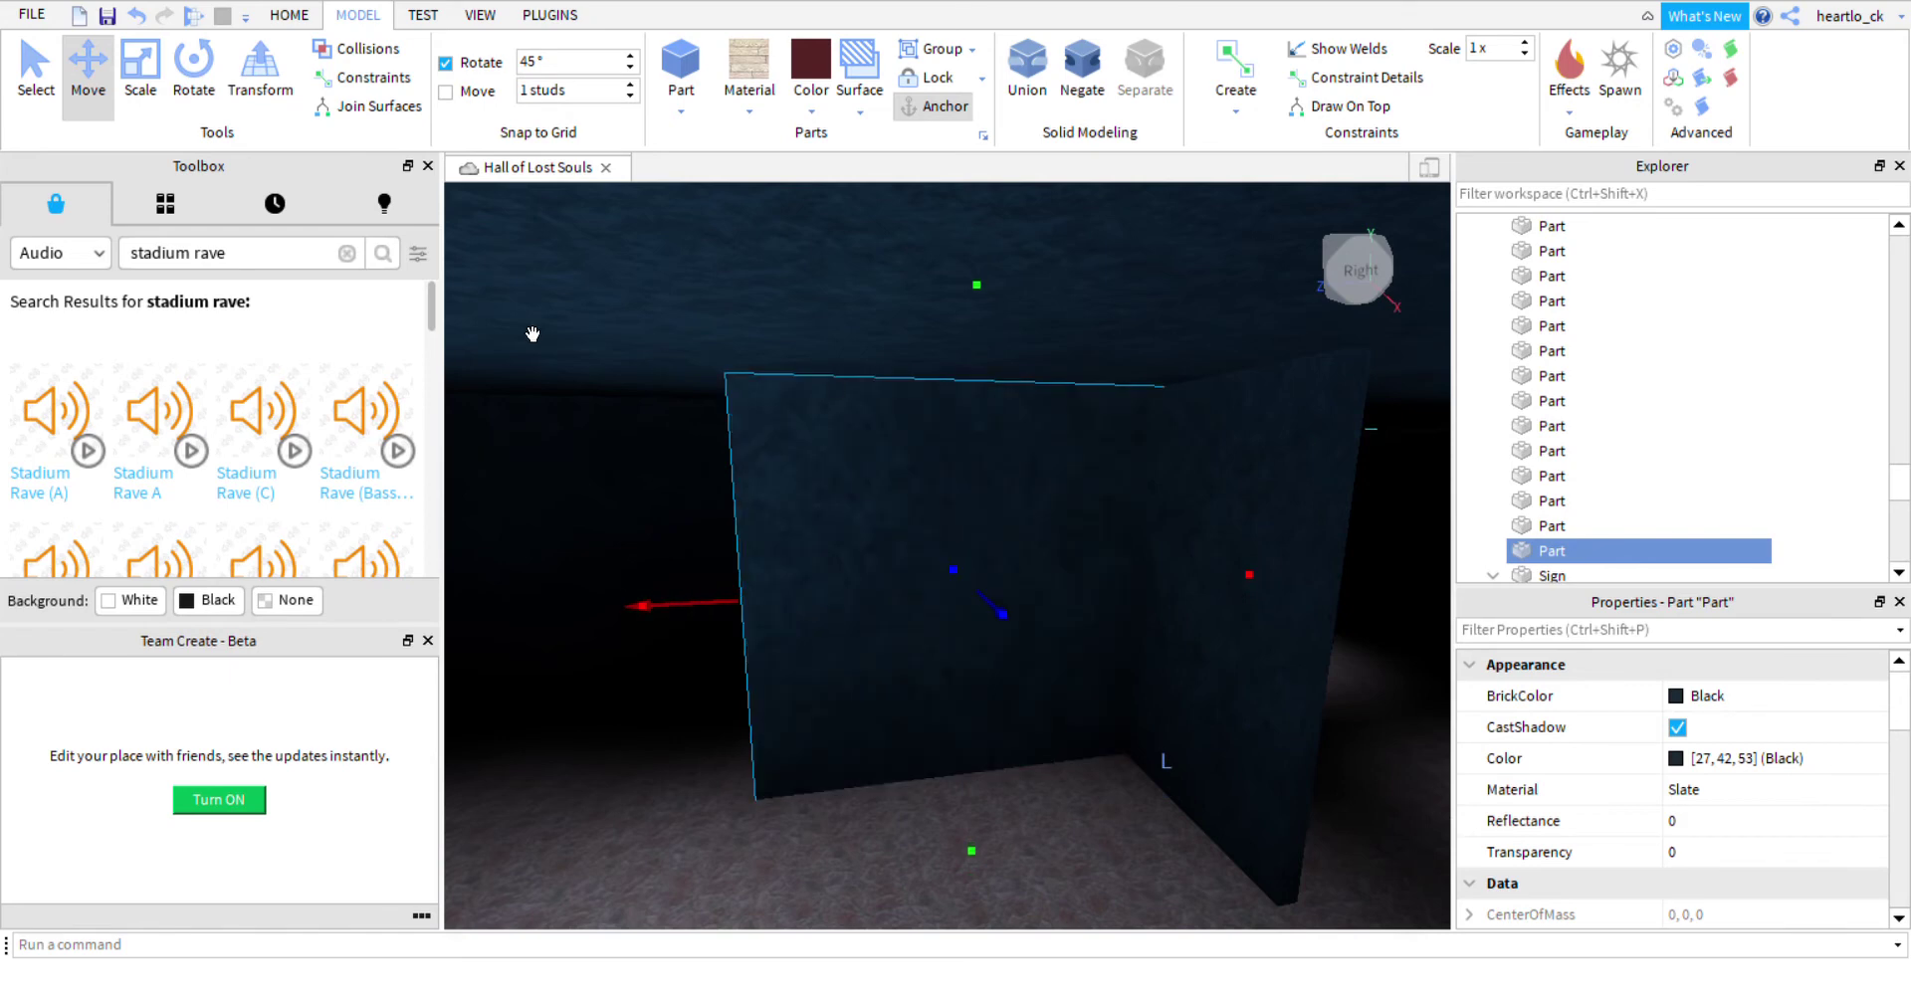
Reposition the lowered wall part so it meets the edge of the adjoining dark blue wall.
click(88, 123)
right_drag(715, 457, 717, 458)
drag(760, 553, 846, 641)
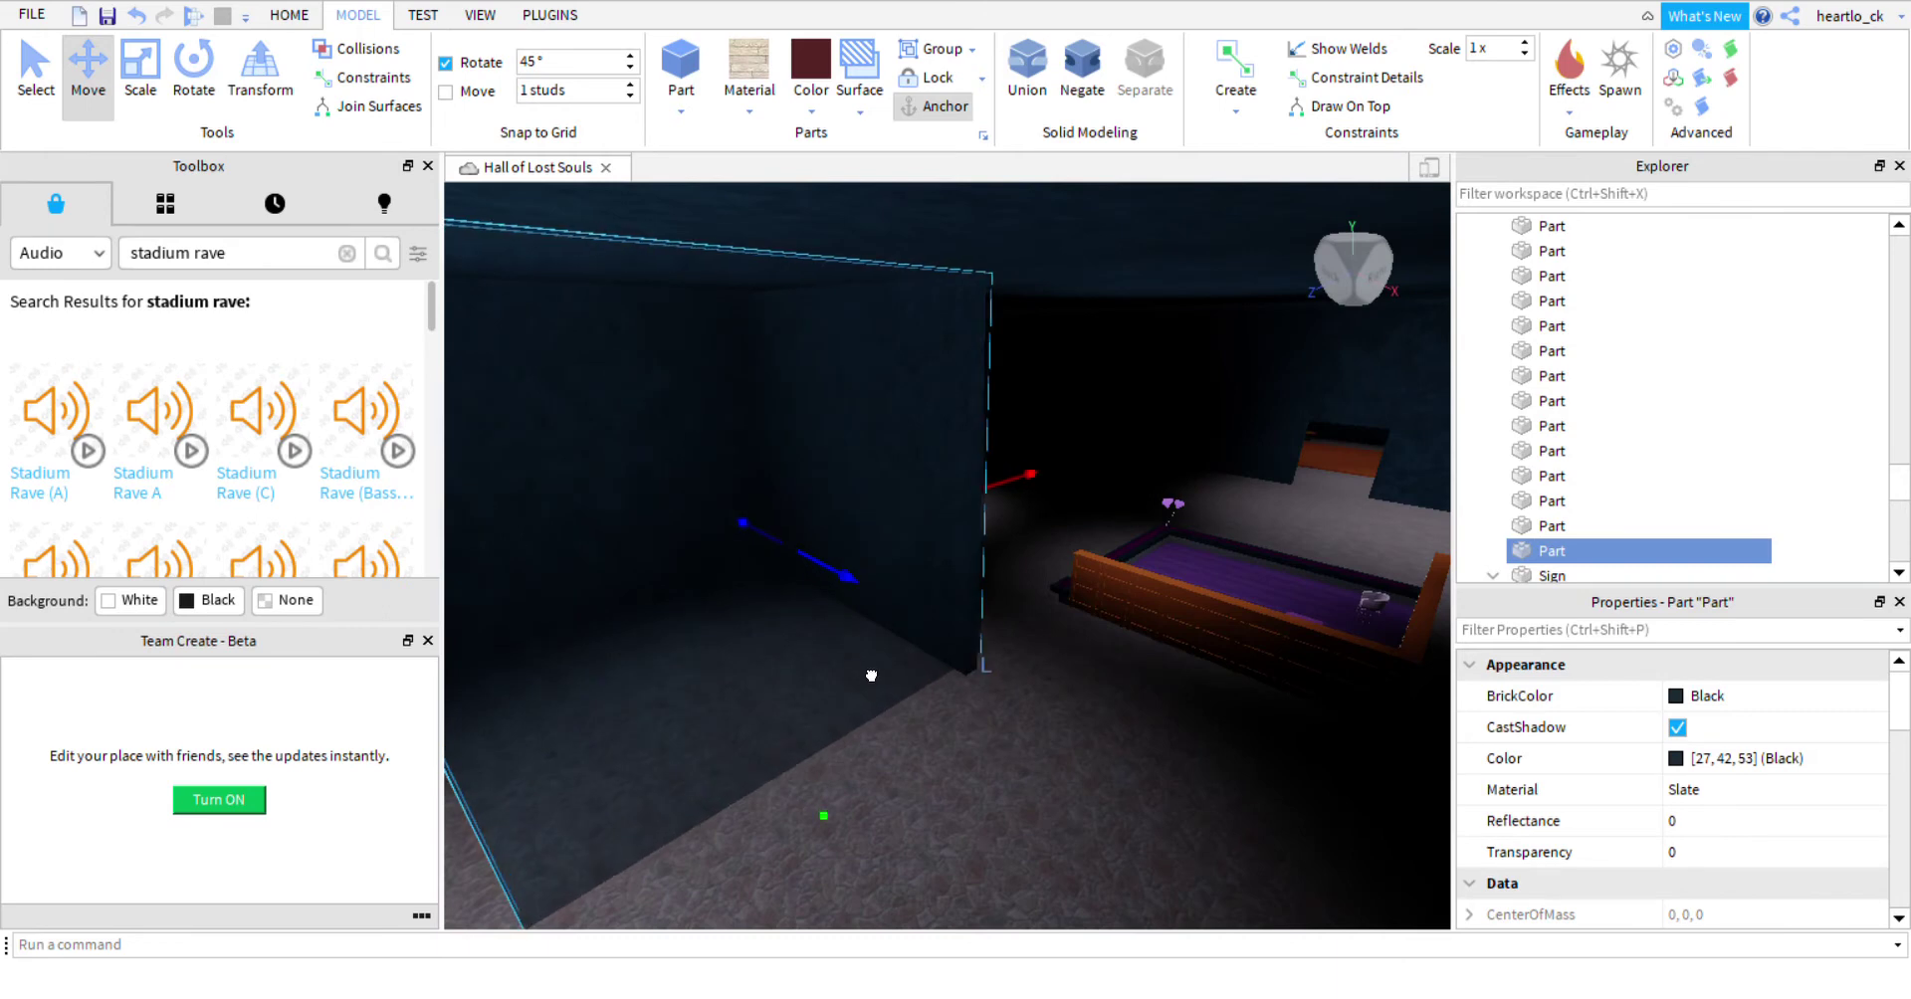
right_drag(874, 693, 864, 689)
drag(964, 601, 960, 601)
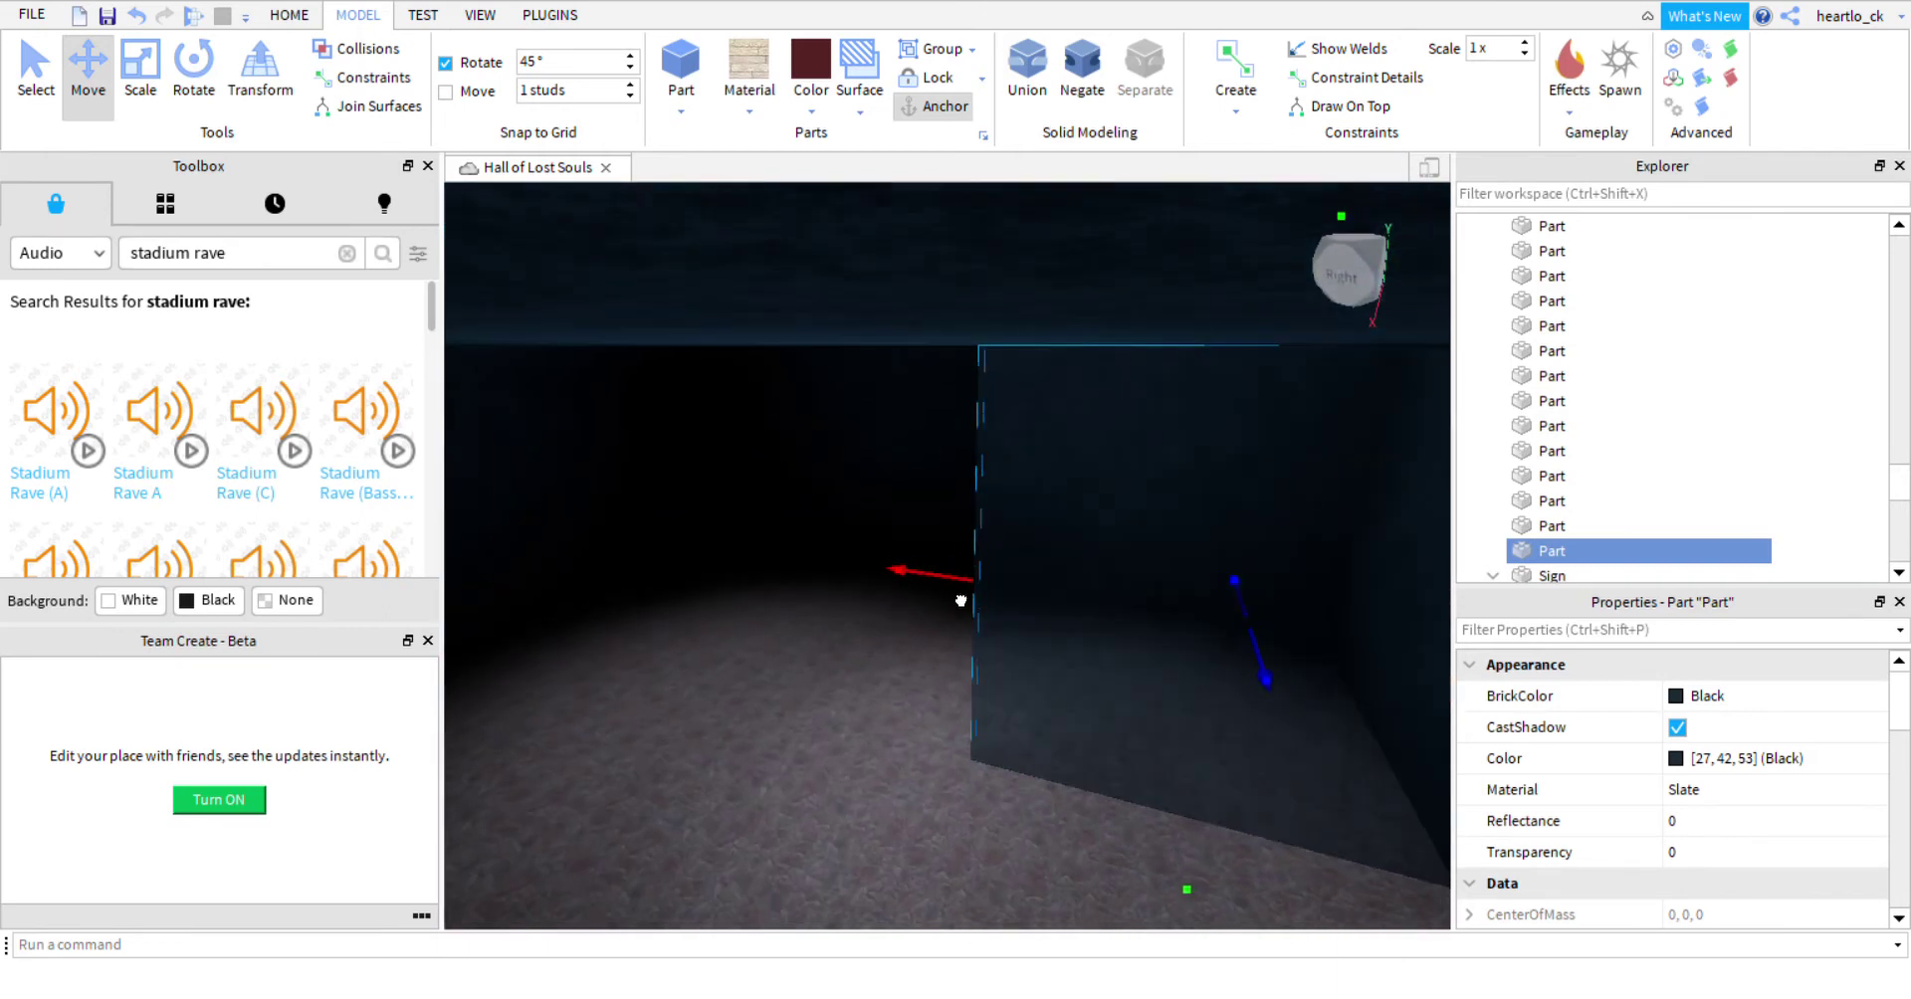
right_drag(961, 599, 962, 599)
key(d)
key(w)
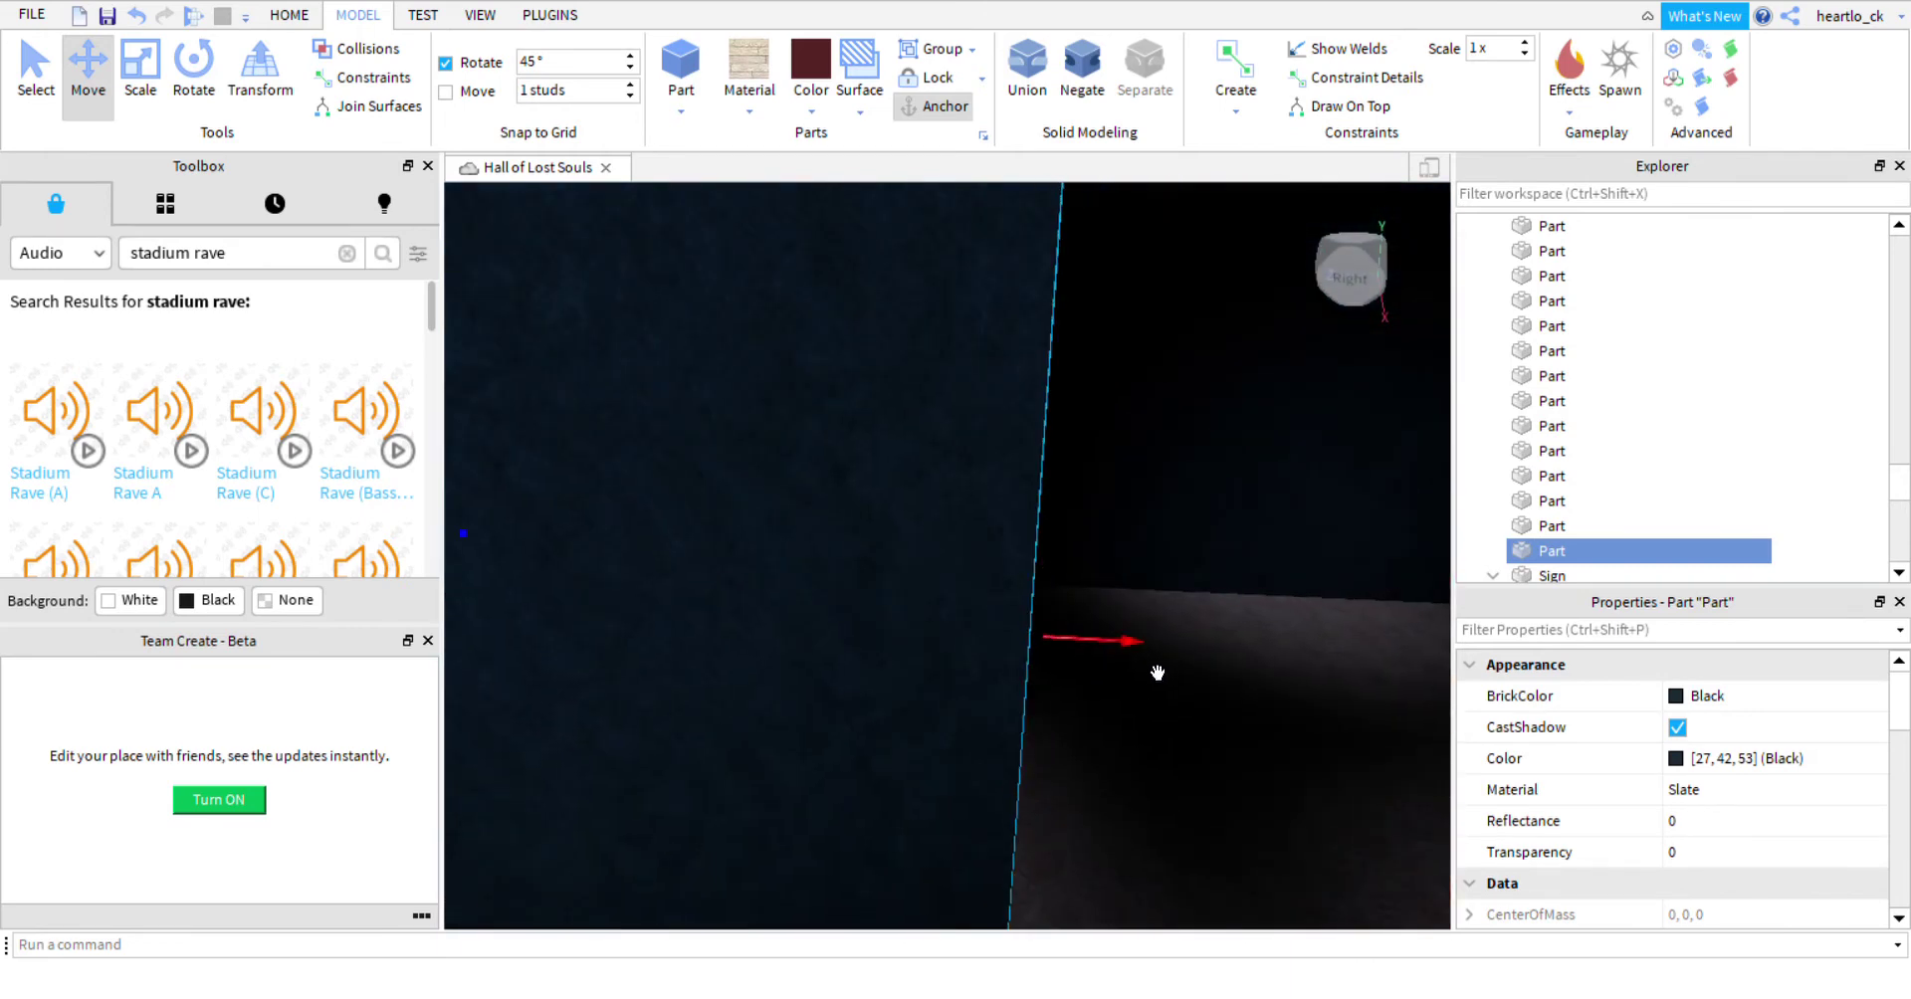
key(w)
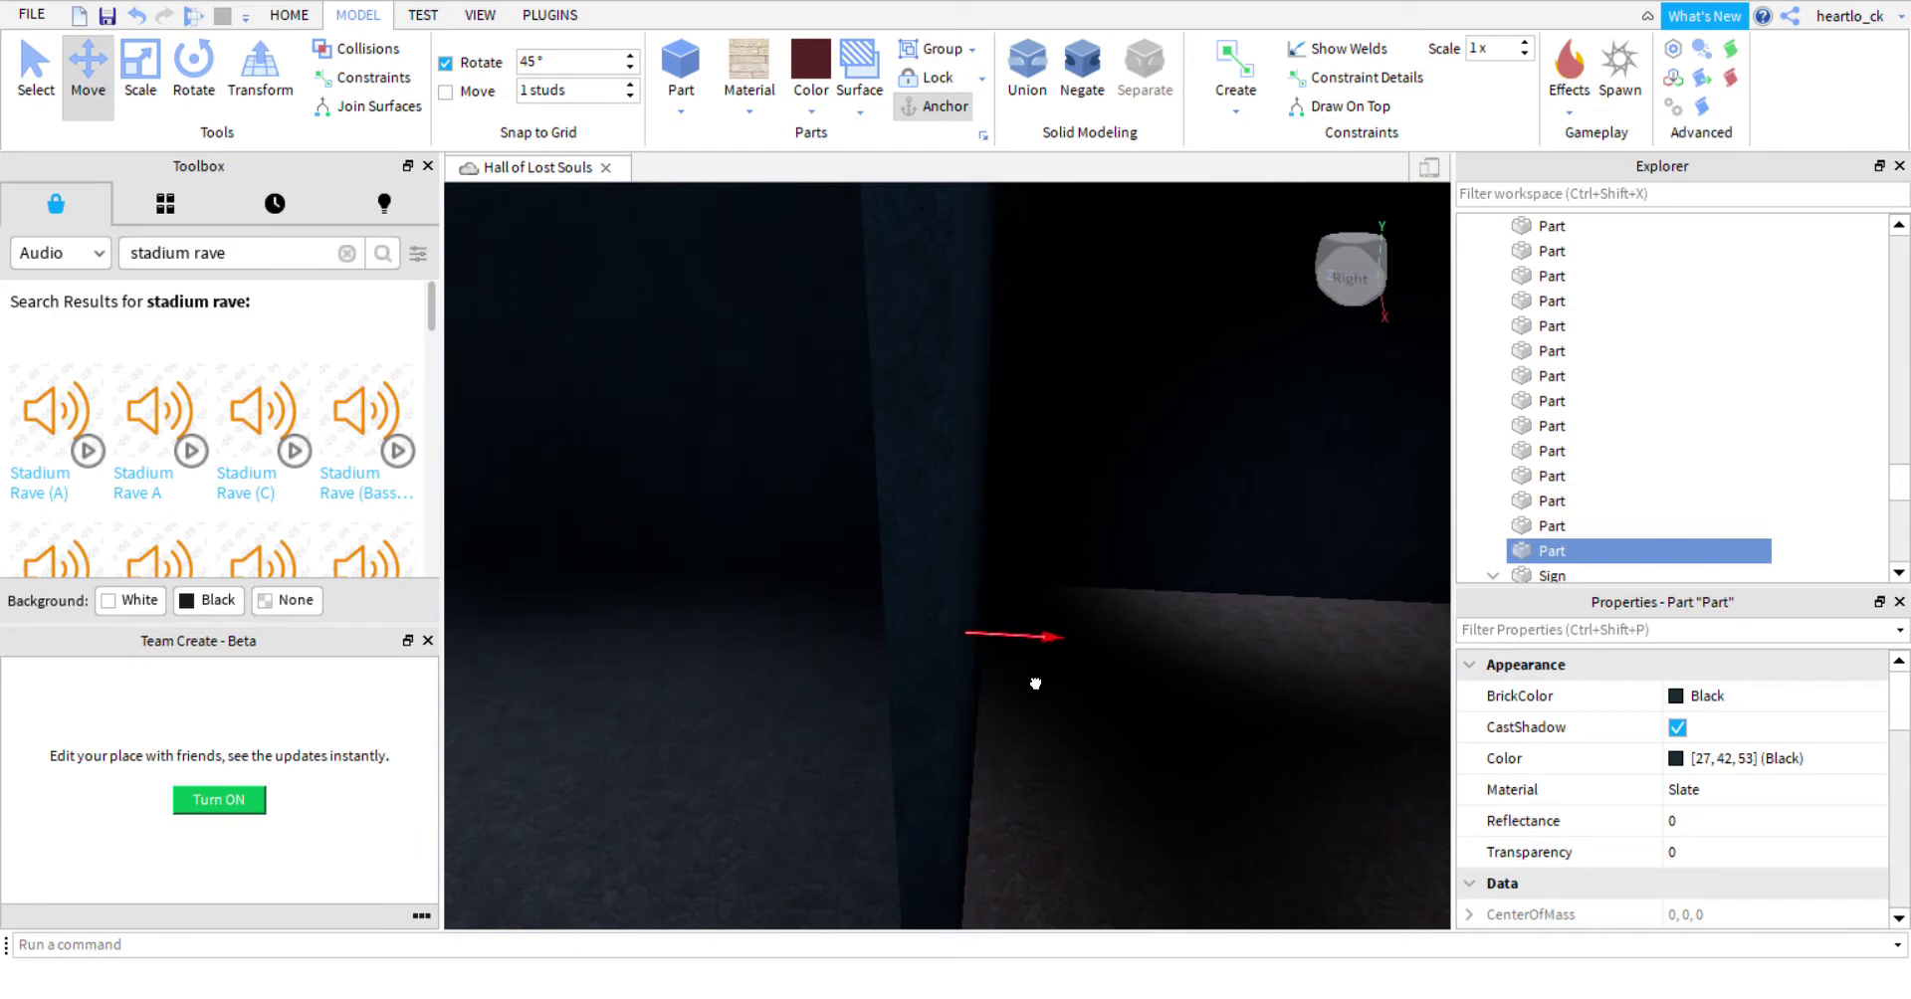
right_drag(1035, 684, 1002, 610)
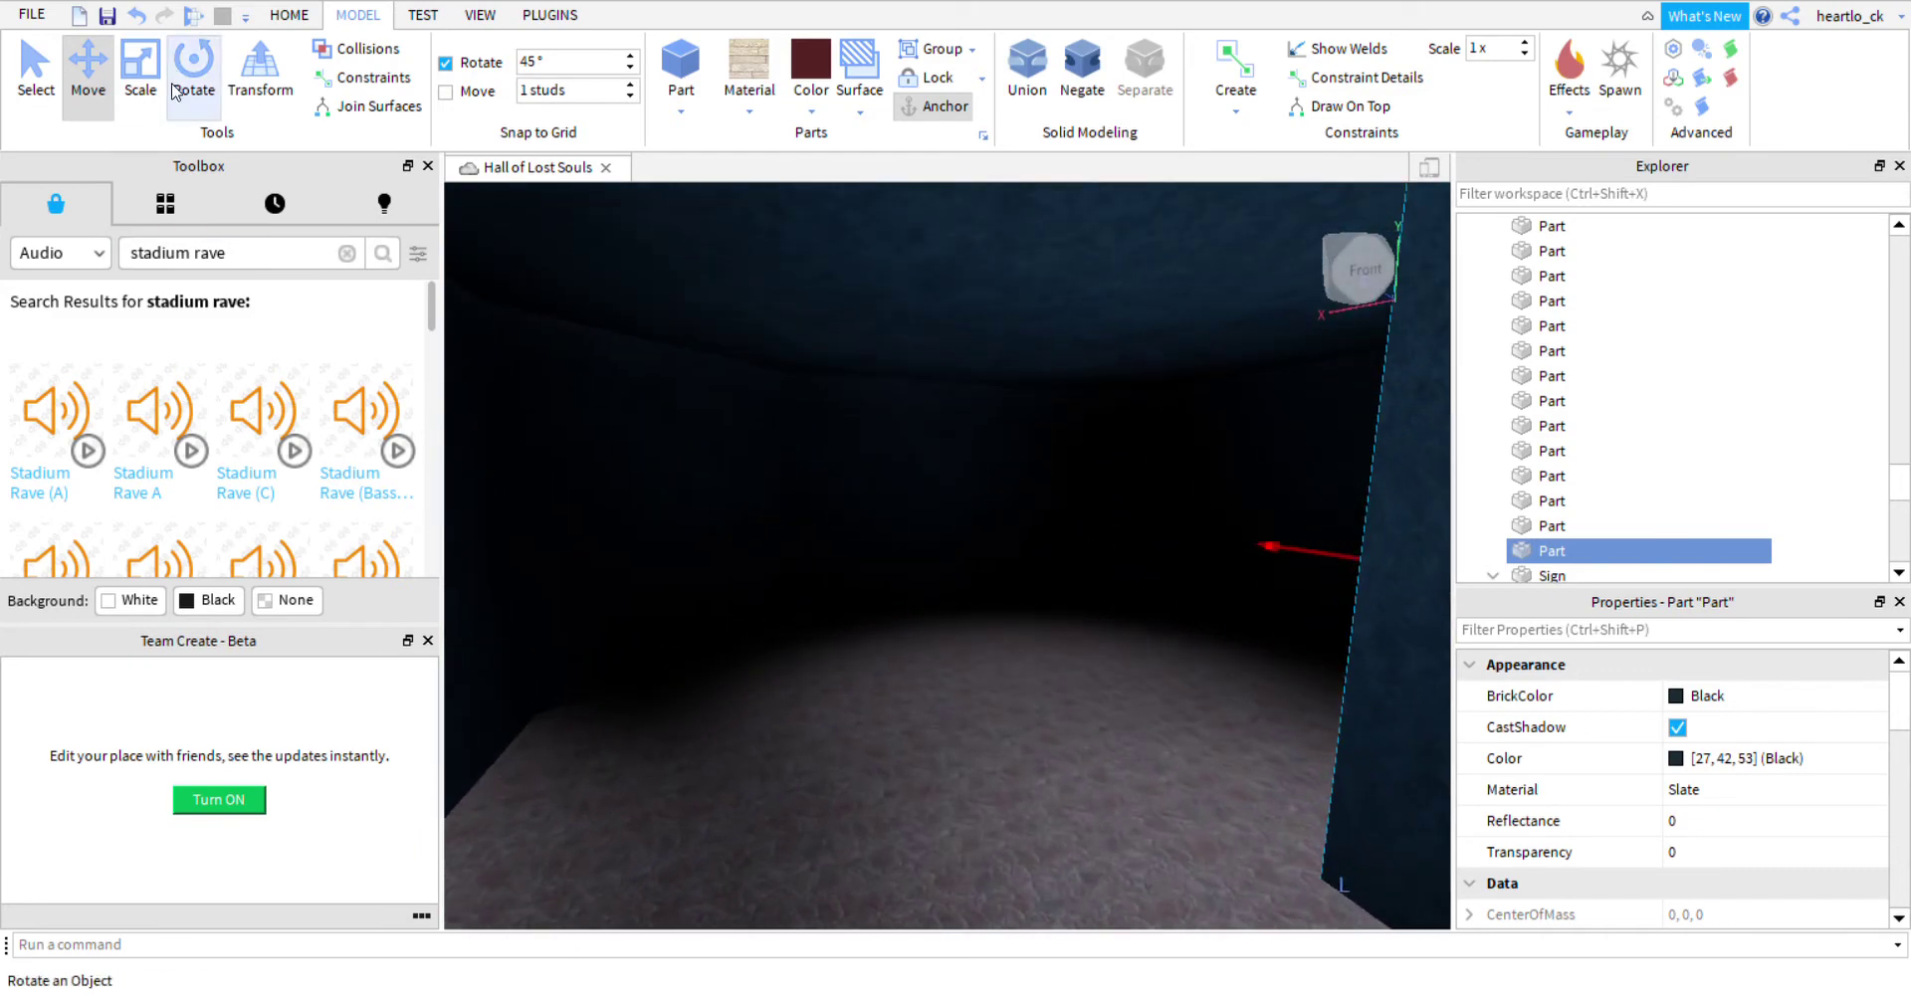
Resize the lowered wall part along its length at its free end.
click(147, 101)
right_drag(819, 420, 817, 410)
drag(832, 345, 901, 364)
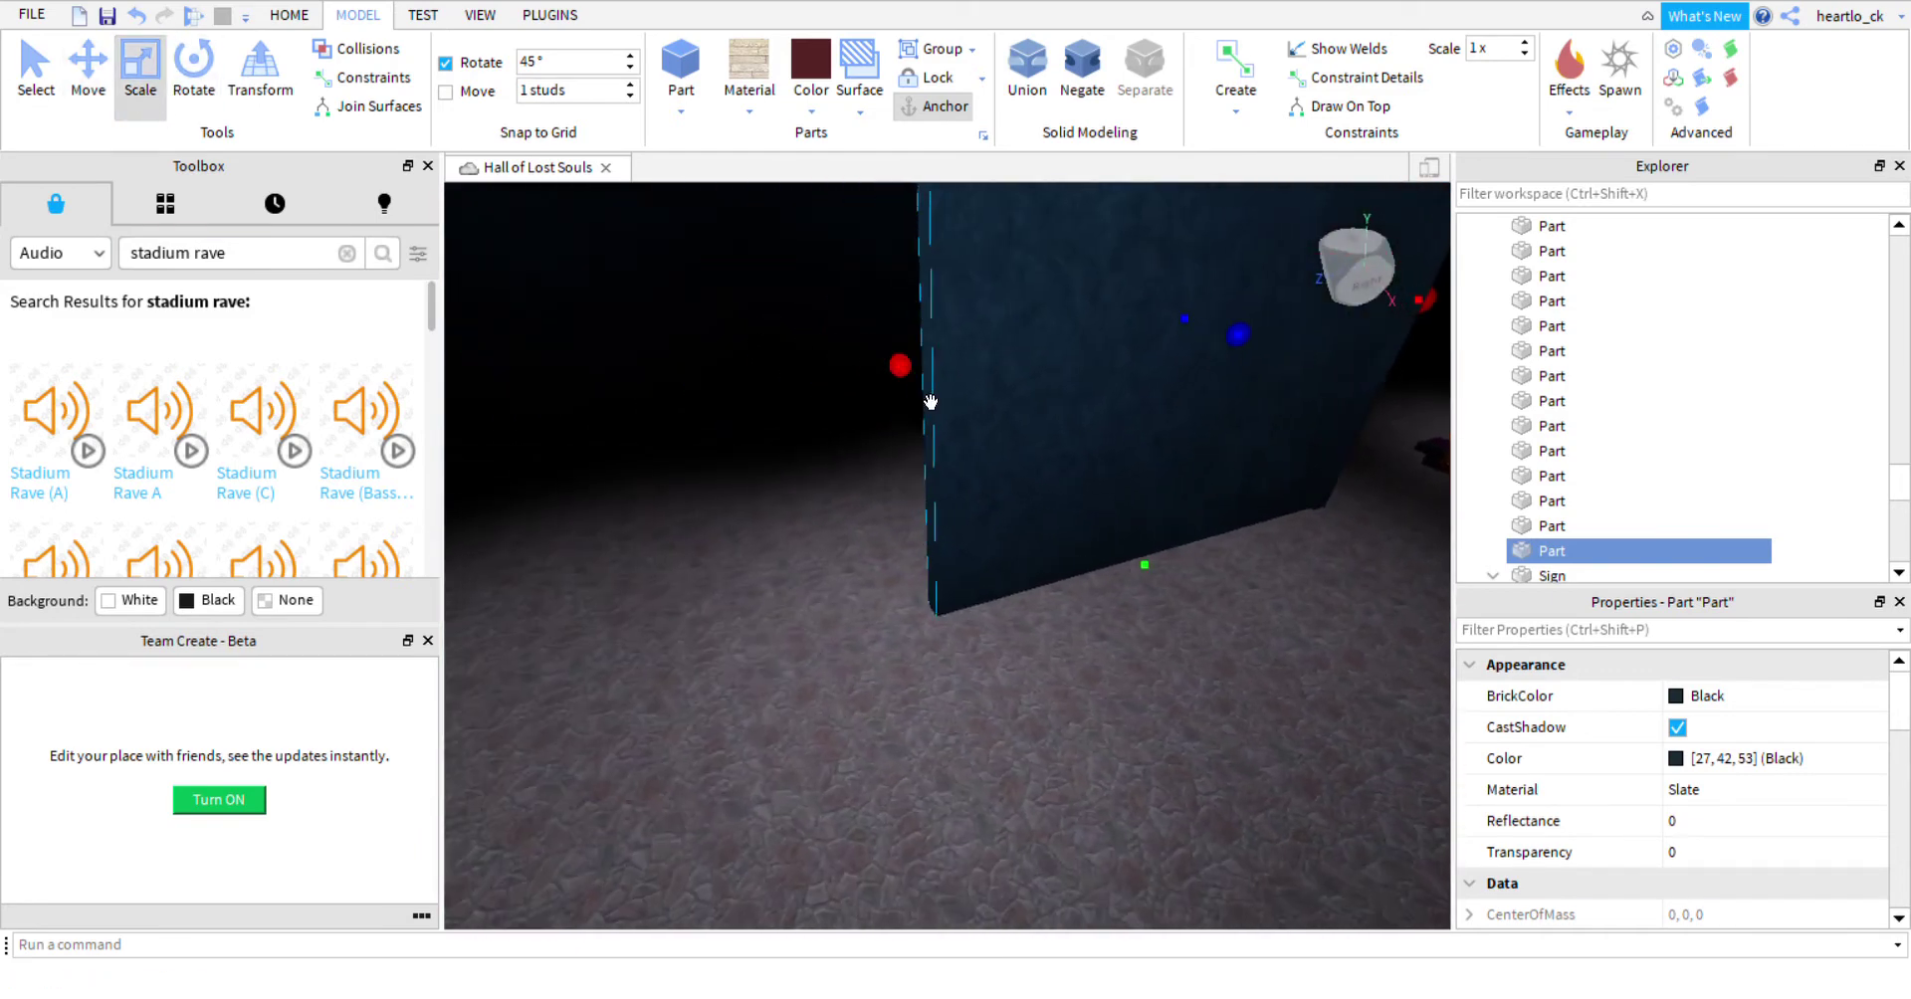
right_drag(930, 401, 1182, 354)
Examine the red door's warning signs and the bedroom behind it.
key(w)
right_drag(1211, 640, 1211, 640)
key(w)
key(s)
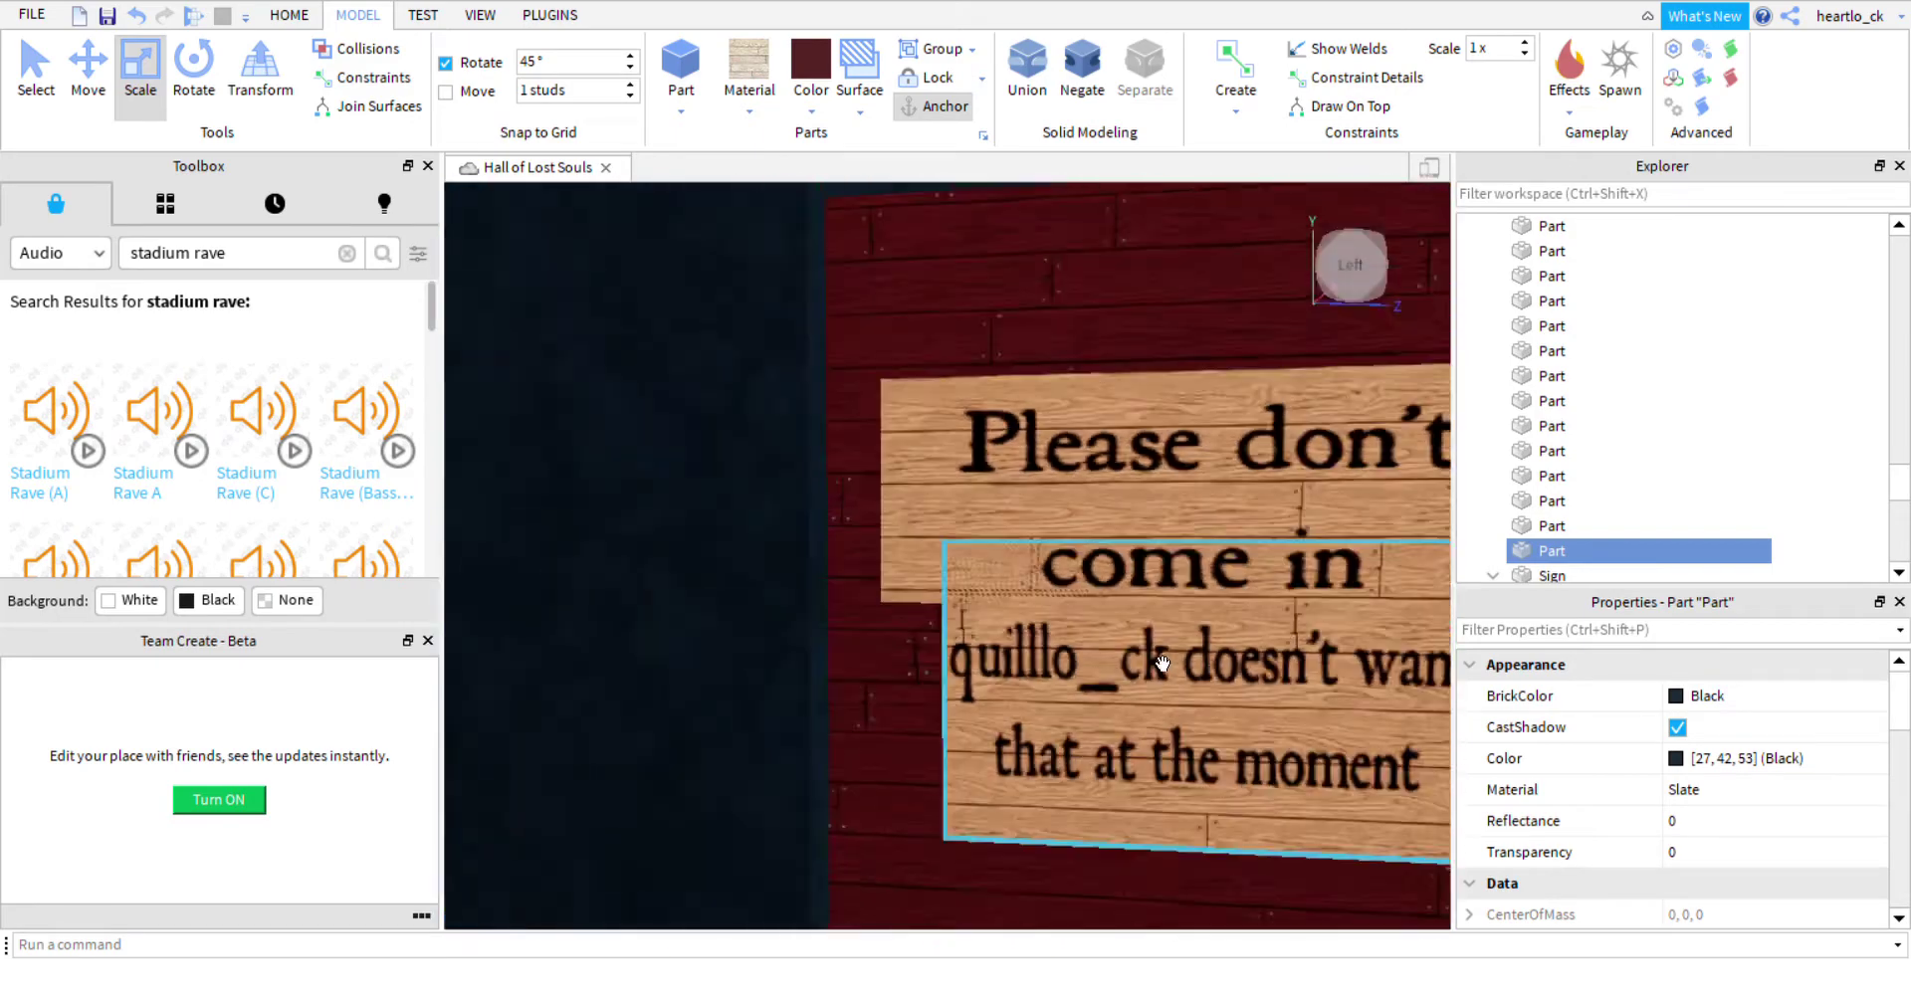
right_drag(1066, 849, 1066, 849)
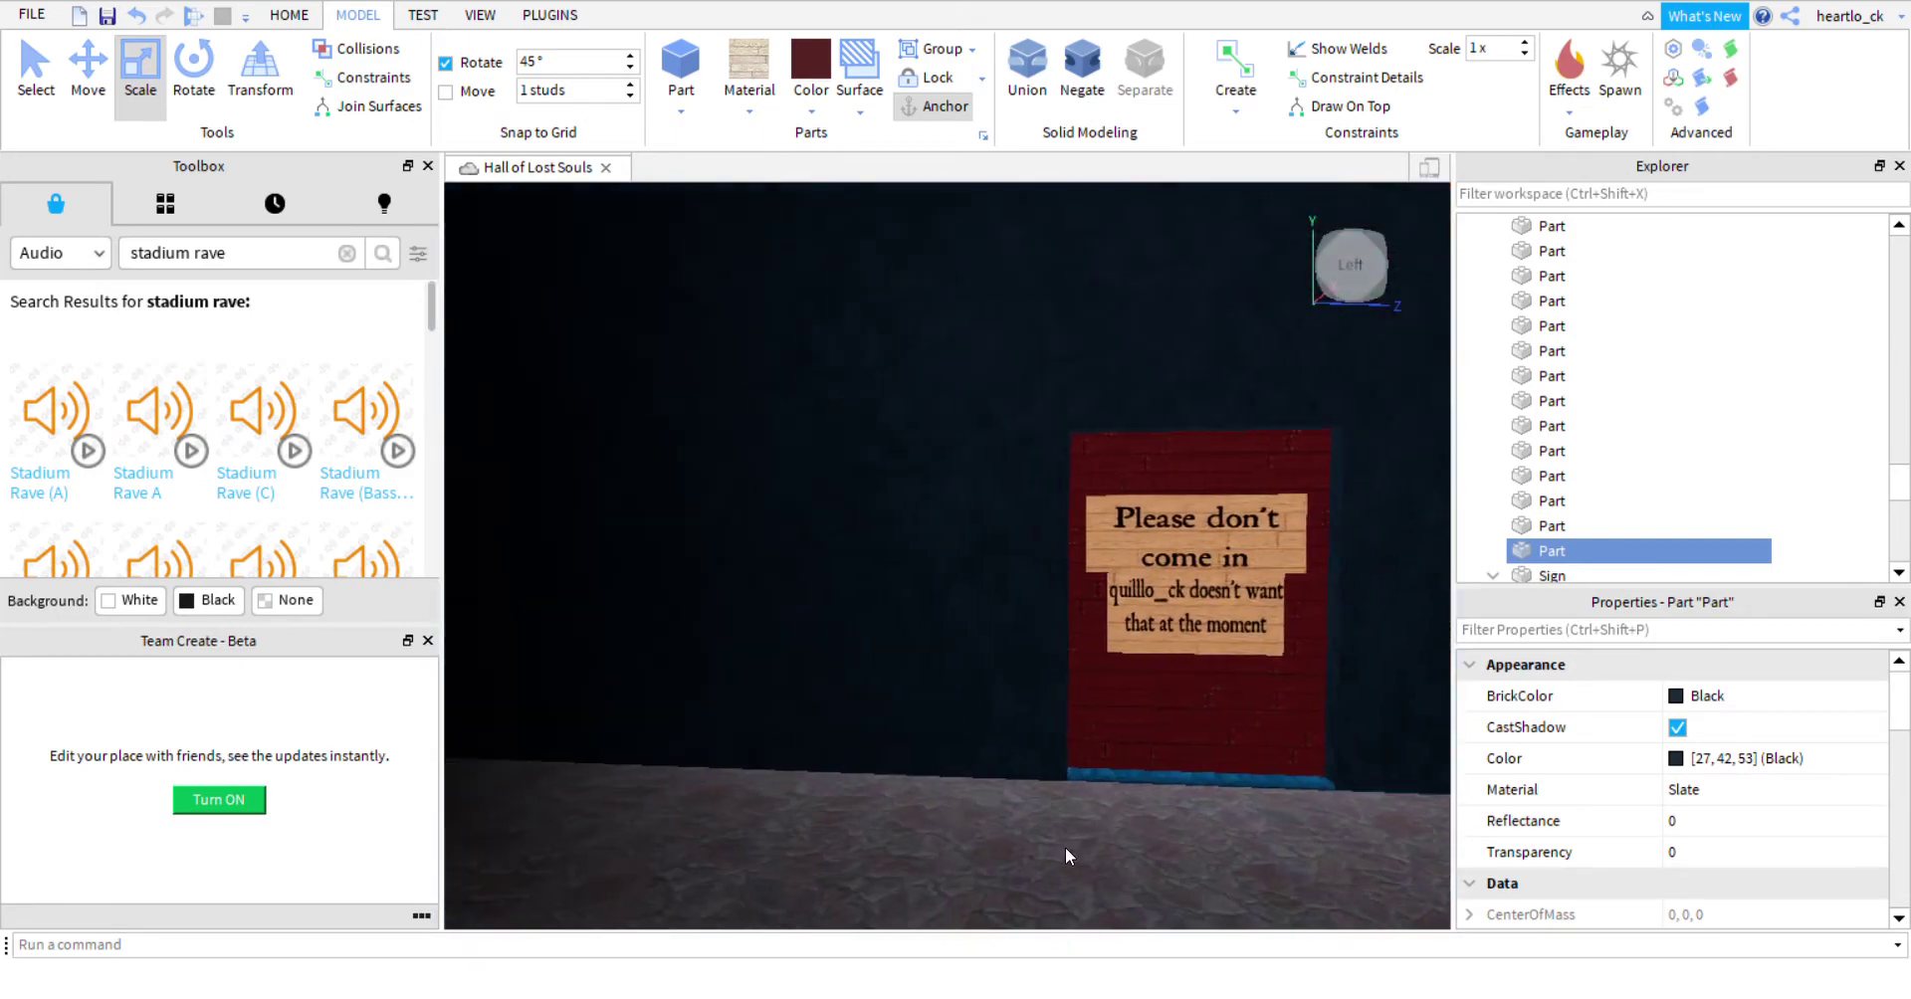
right_drag(1042, 752, 1012, 729)
key(w)
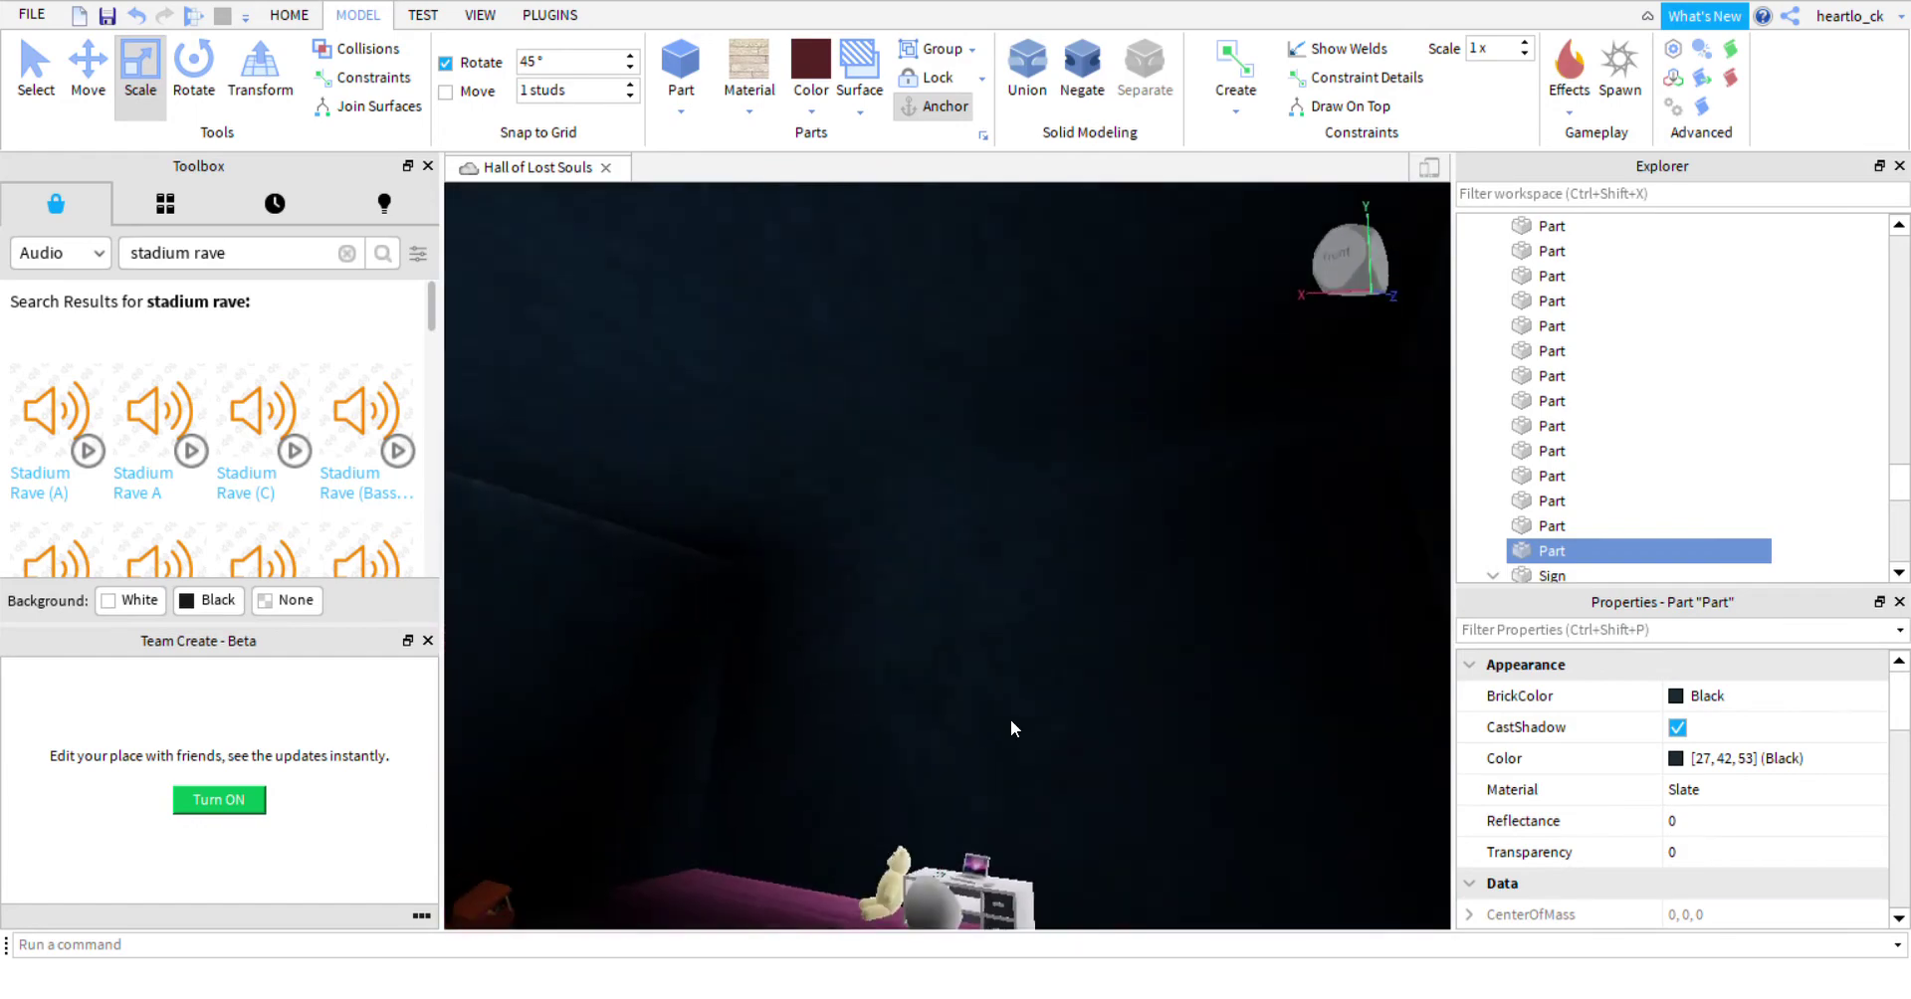
Examine the building's wall layout from above the roof and the red door inside the hall.
right_drag(1005, 467, 1068, 455)
scroll(1068, 455, down, 10)
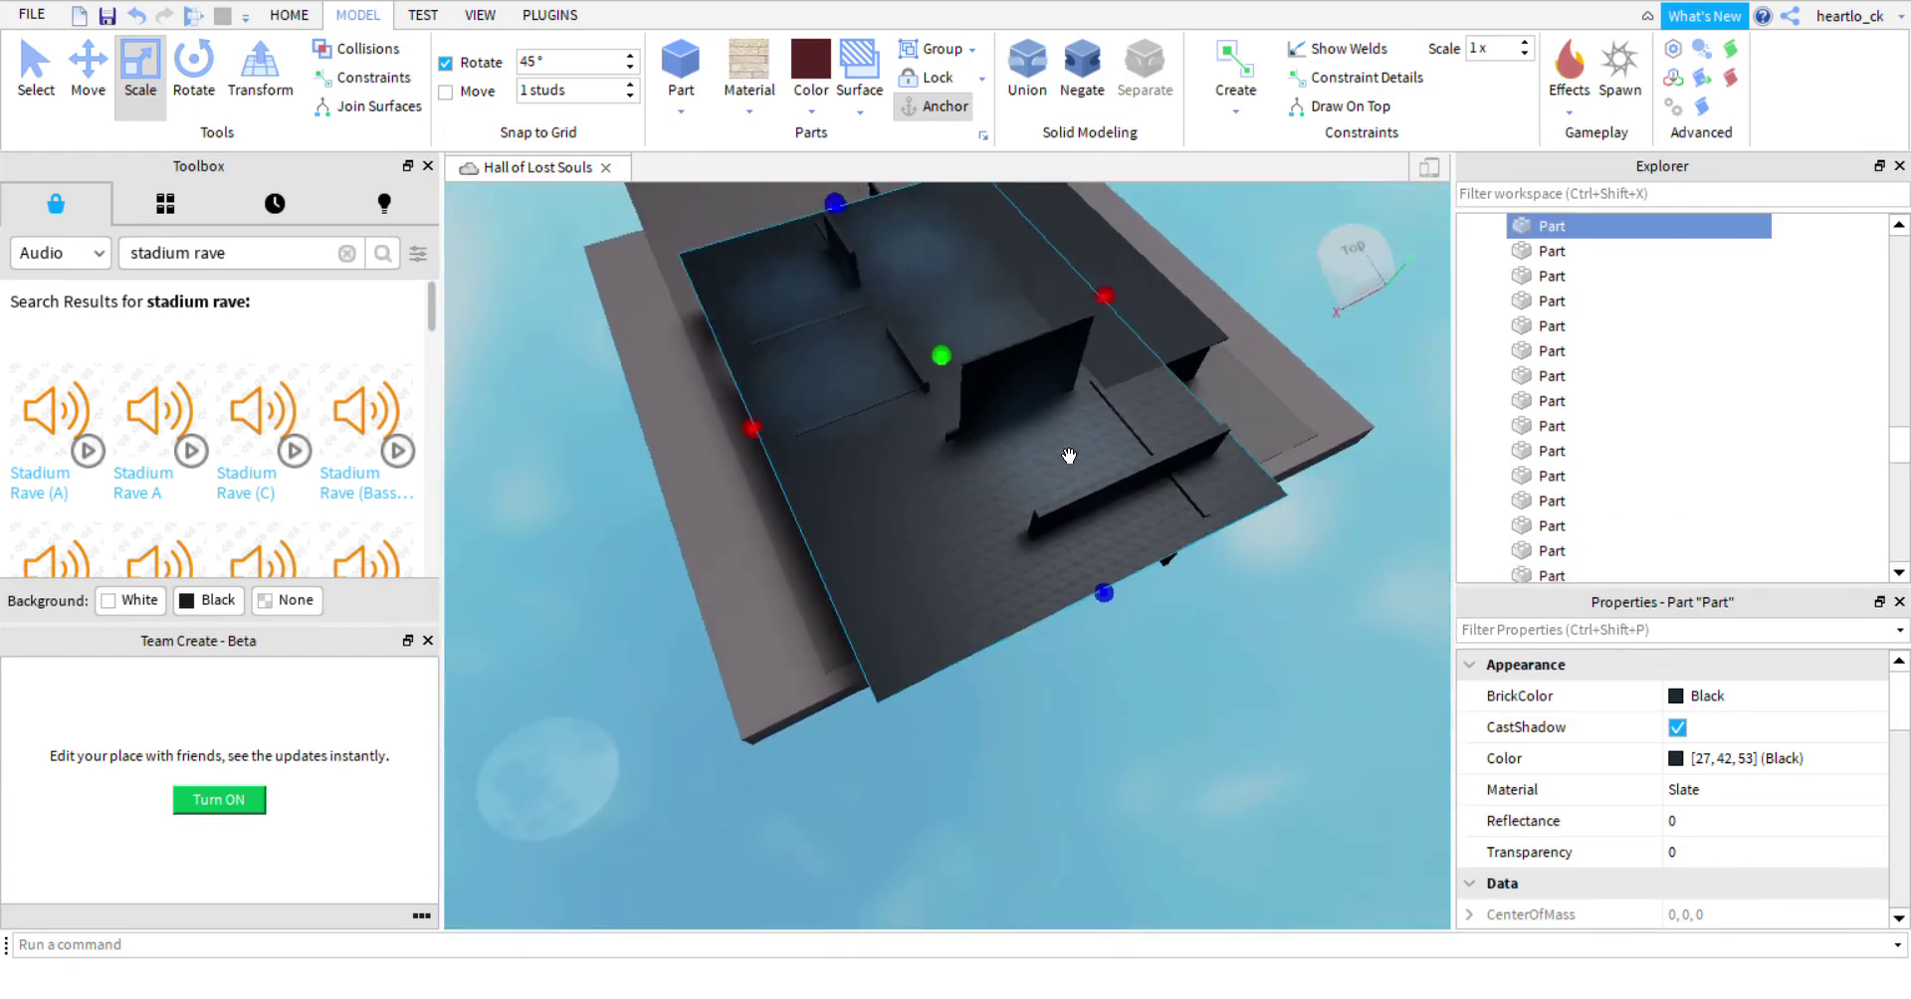
scroll(1156, 588, up, 8)
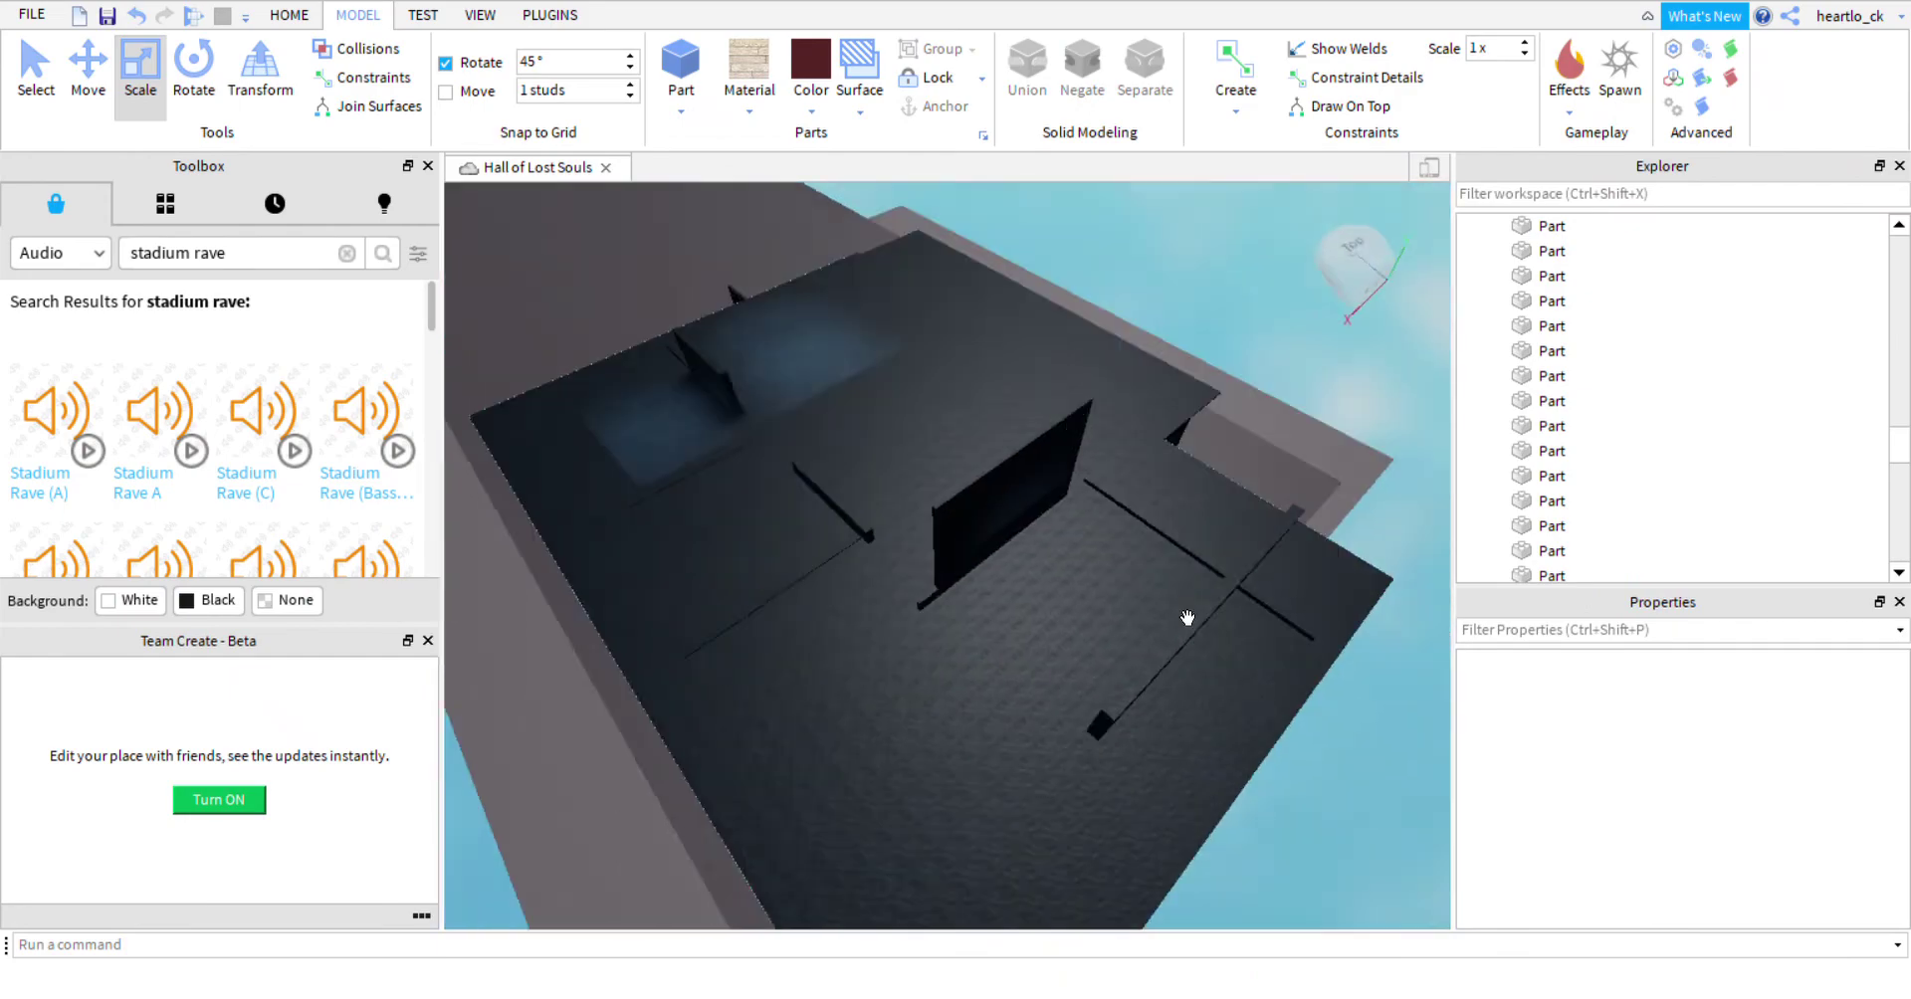
scroll(1156, 587, up, 8)
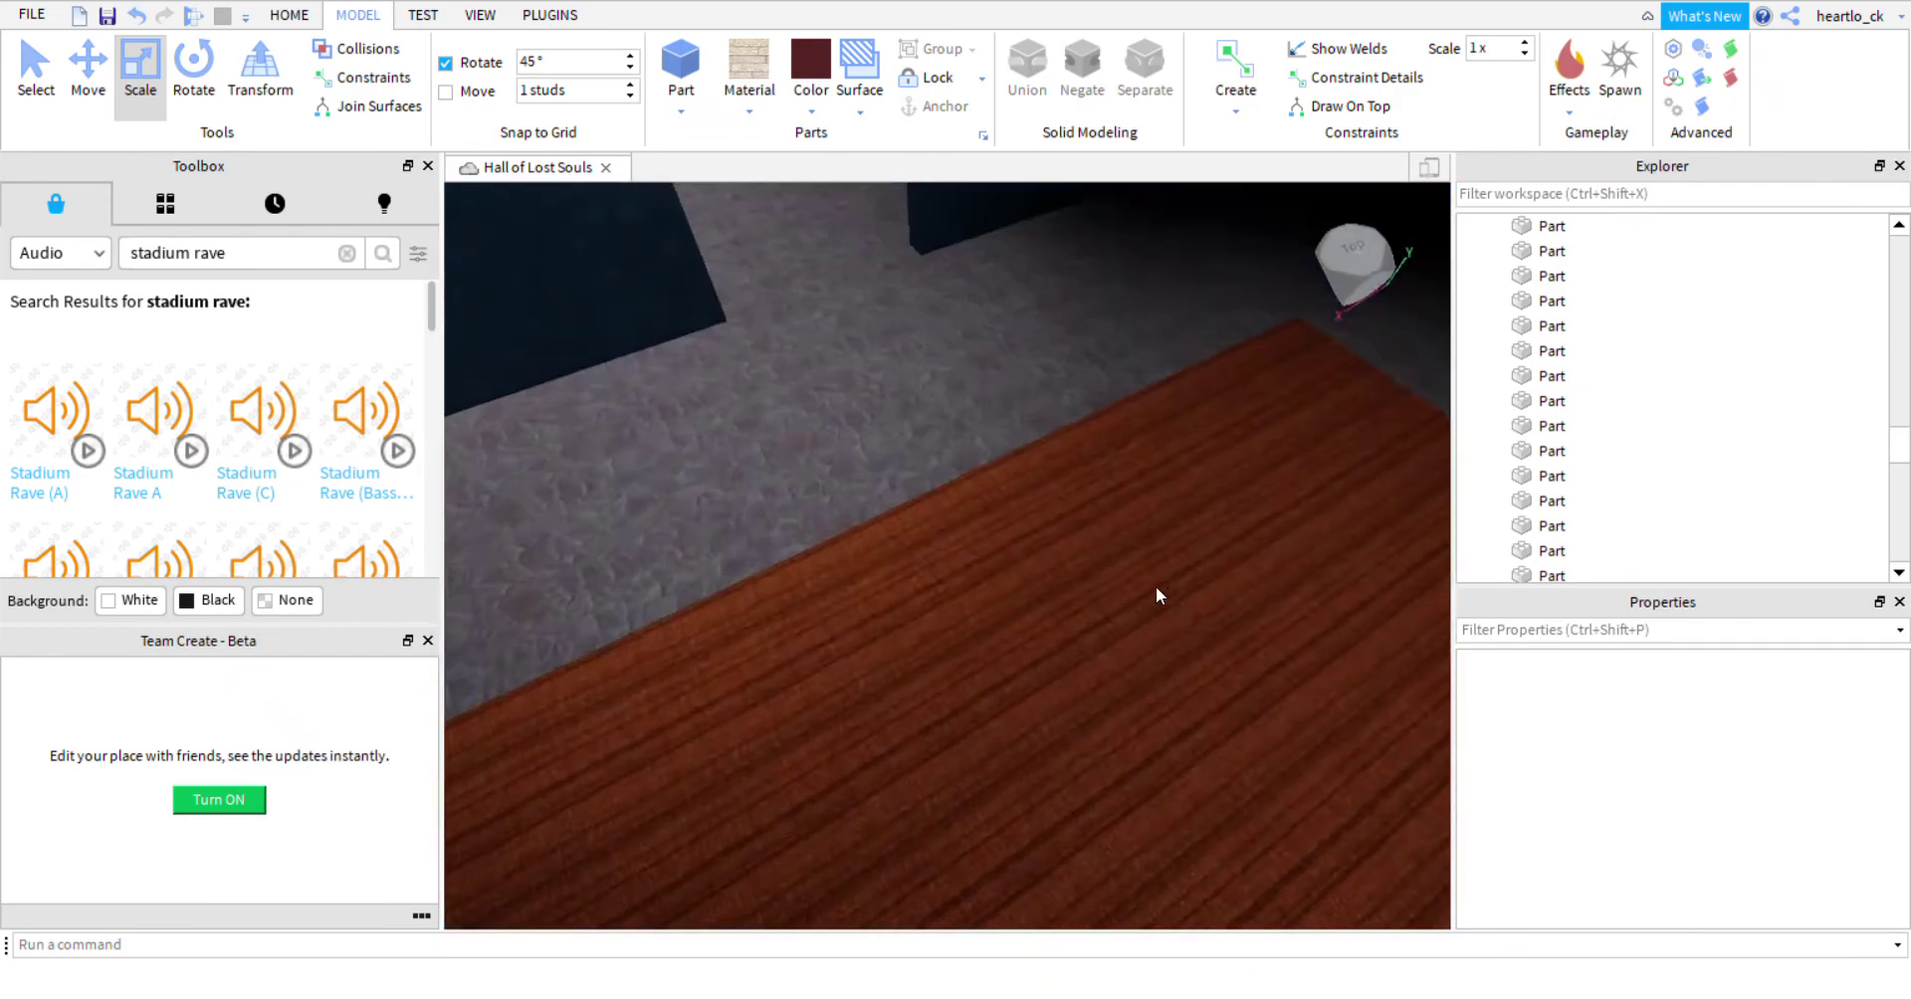
right_drag(1156, 588, 1242, 598)
scroll(1156, 587, up, 3)
scroll(1185, 618, up, 5)
scroll(1370, 328, down, 4)
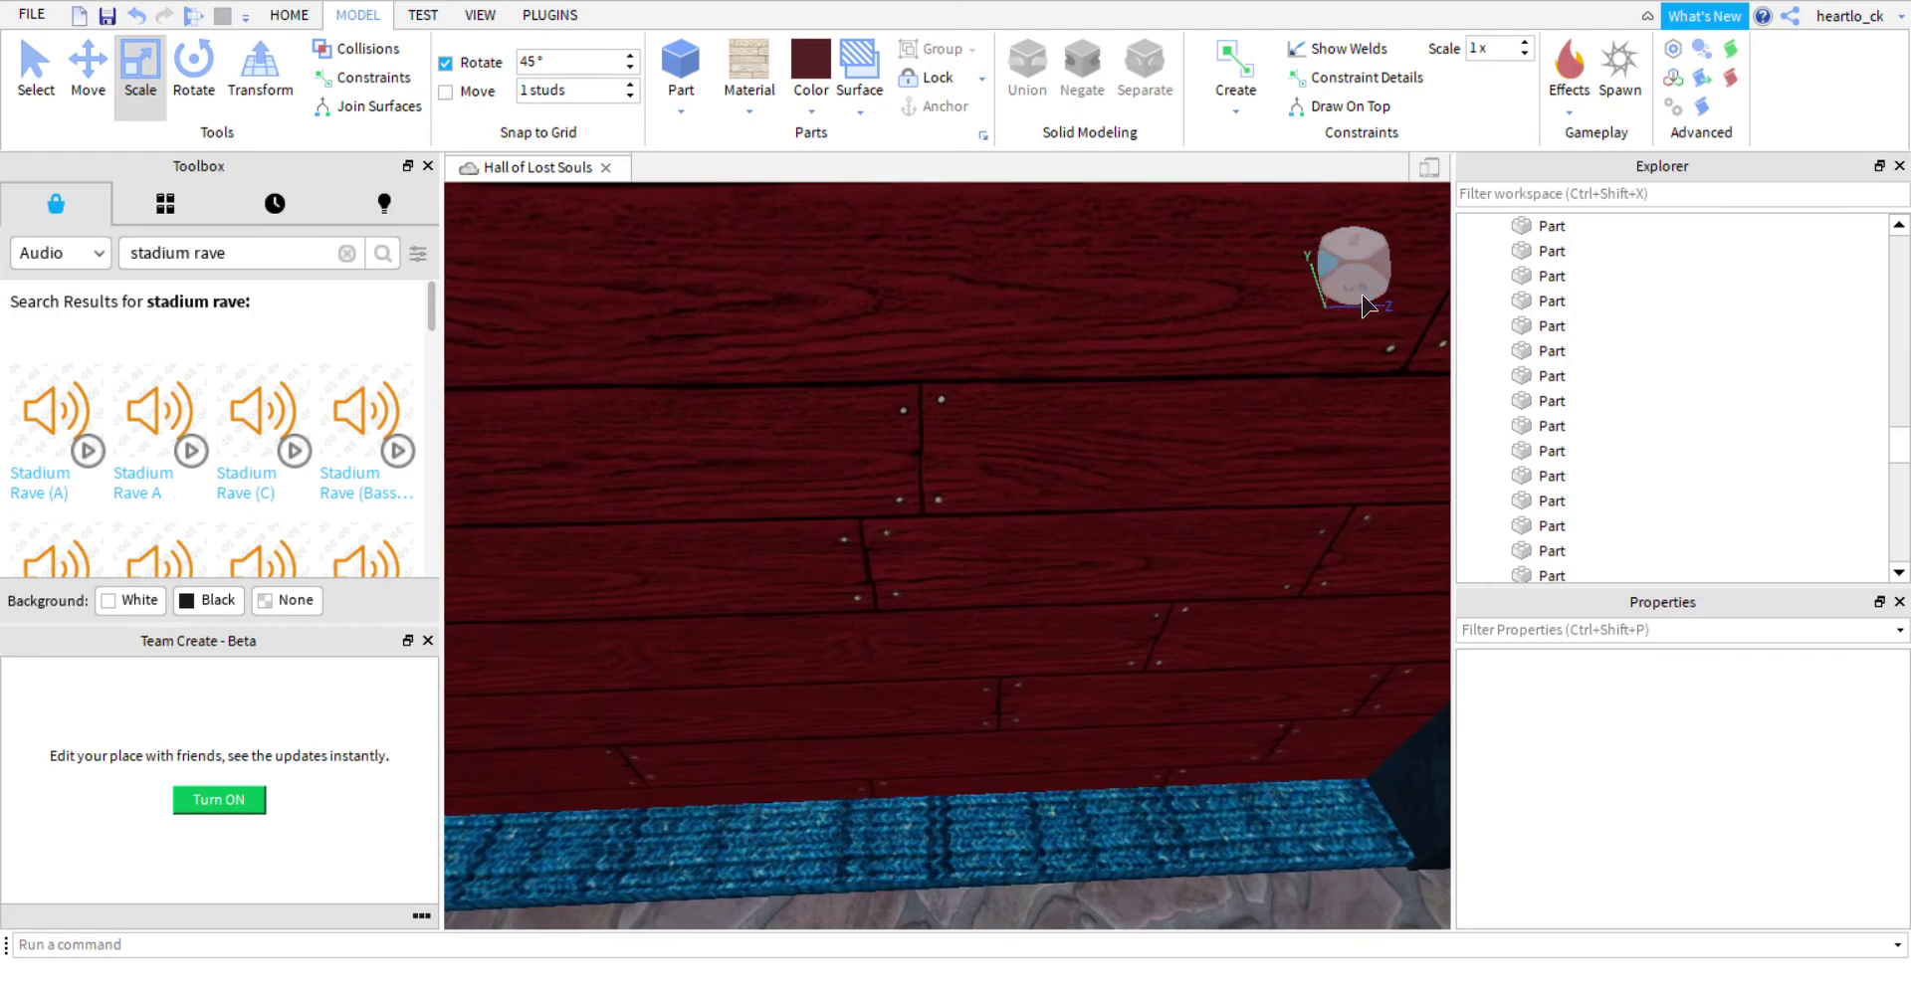
Inspect the lower planks of the red door and the blue strip from the left-side view and other angles.
click(1363, 297)
right_drag(1348, 466, 1348, 466)
scroll(1348, 466, up, 3)
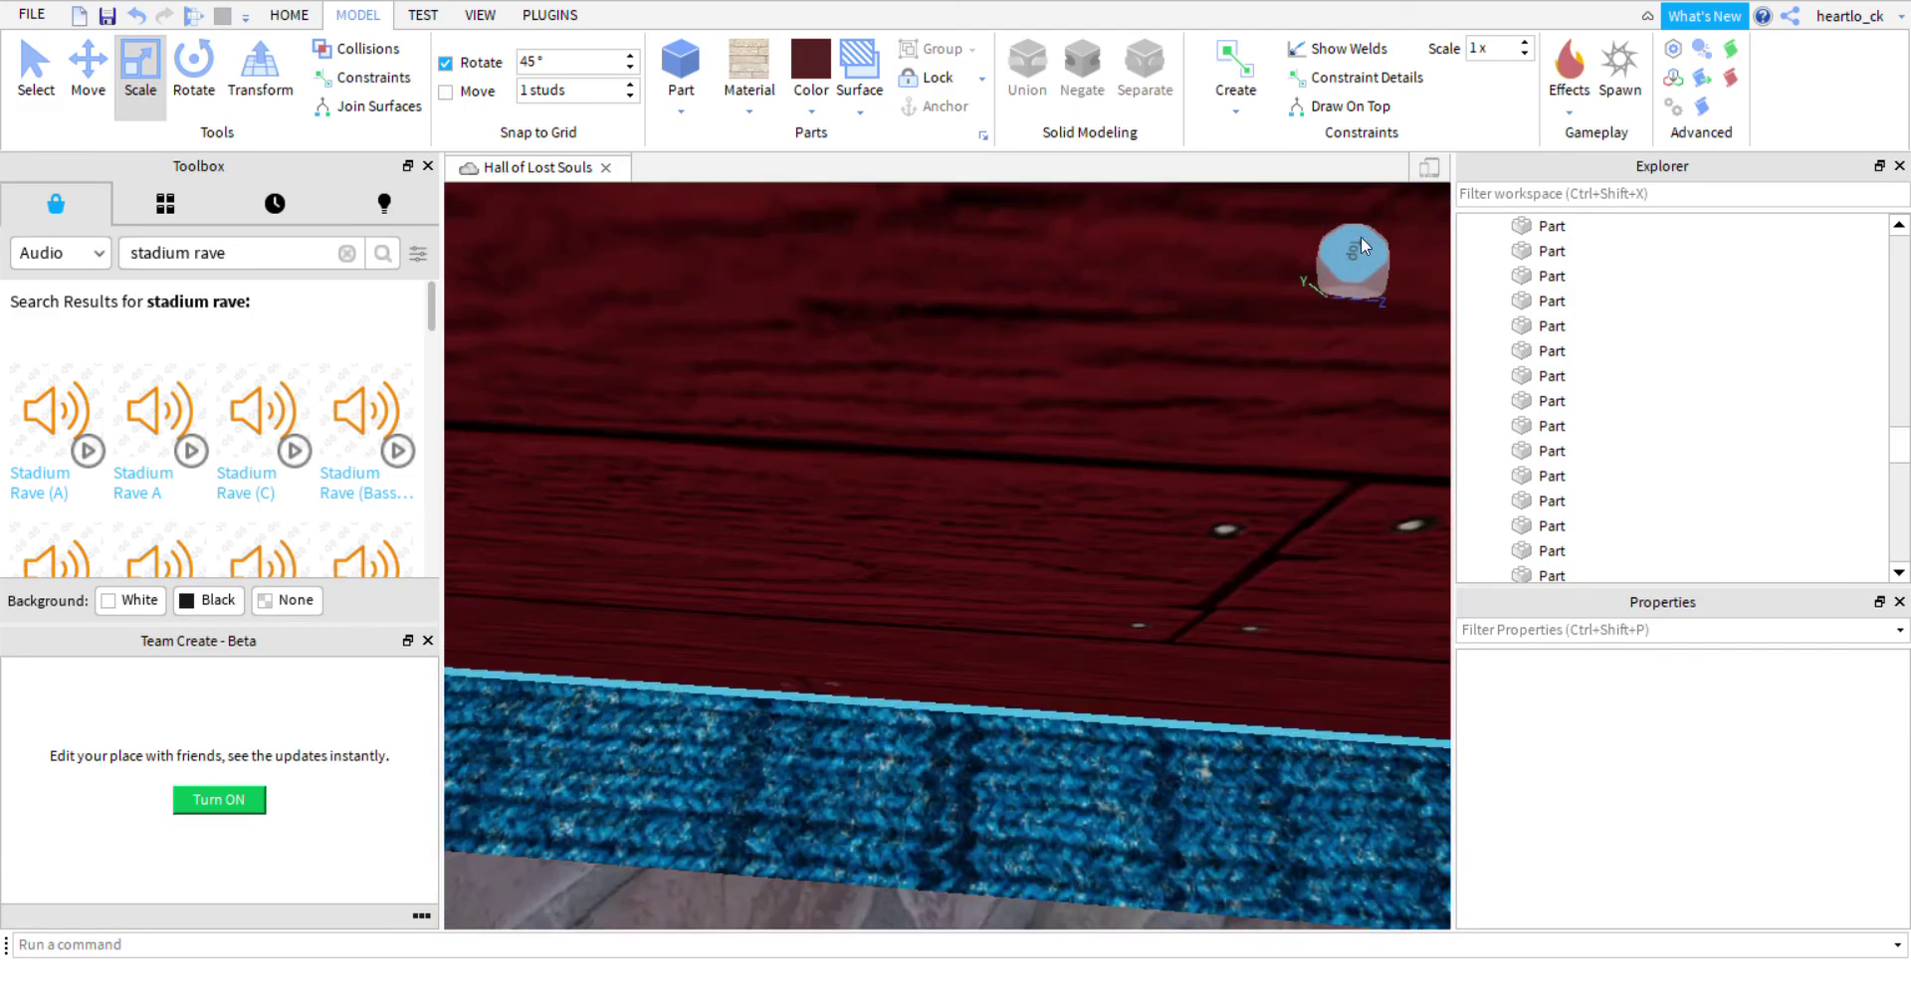
click(1360, 237)
click(1365, 298)
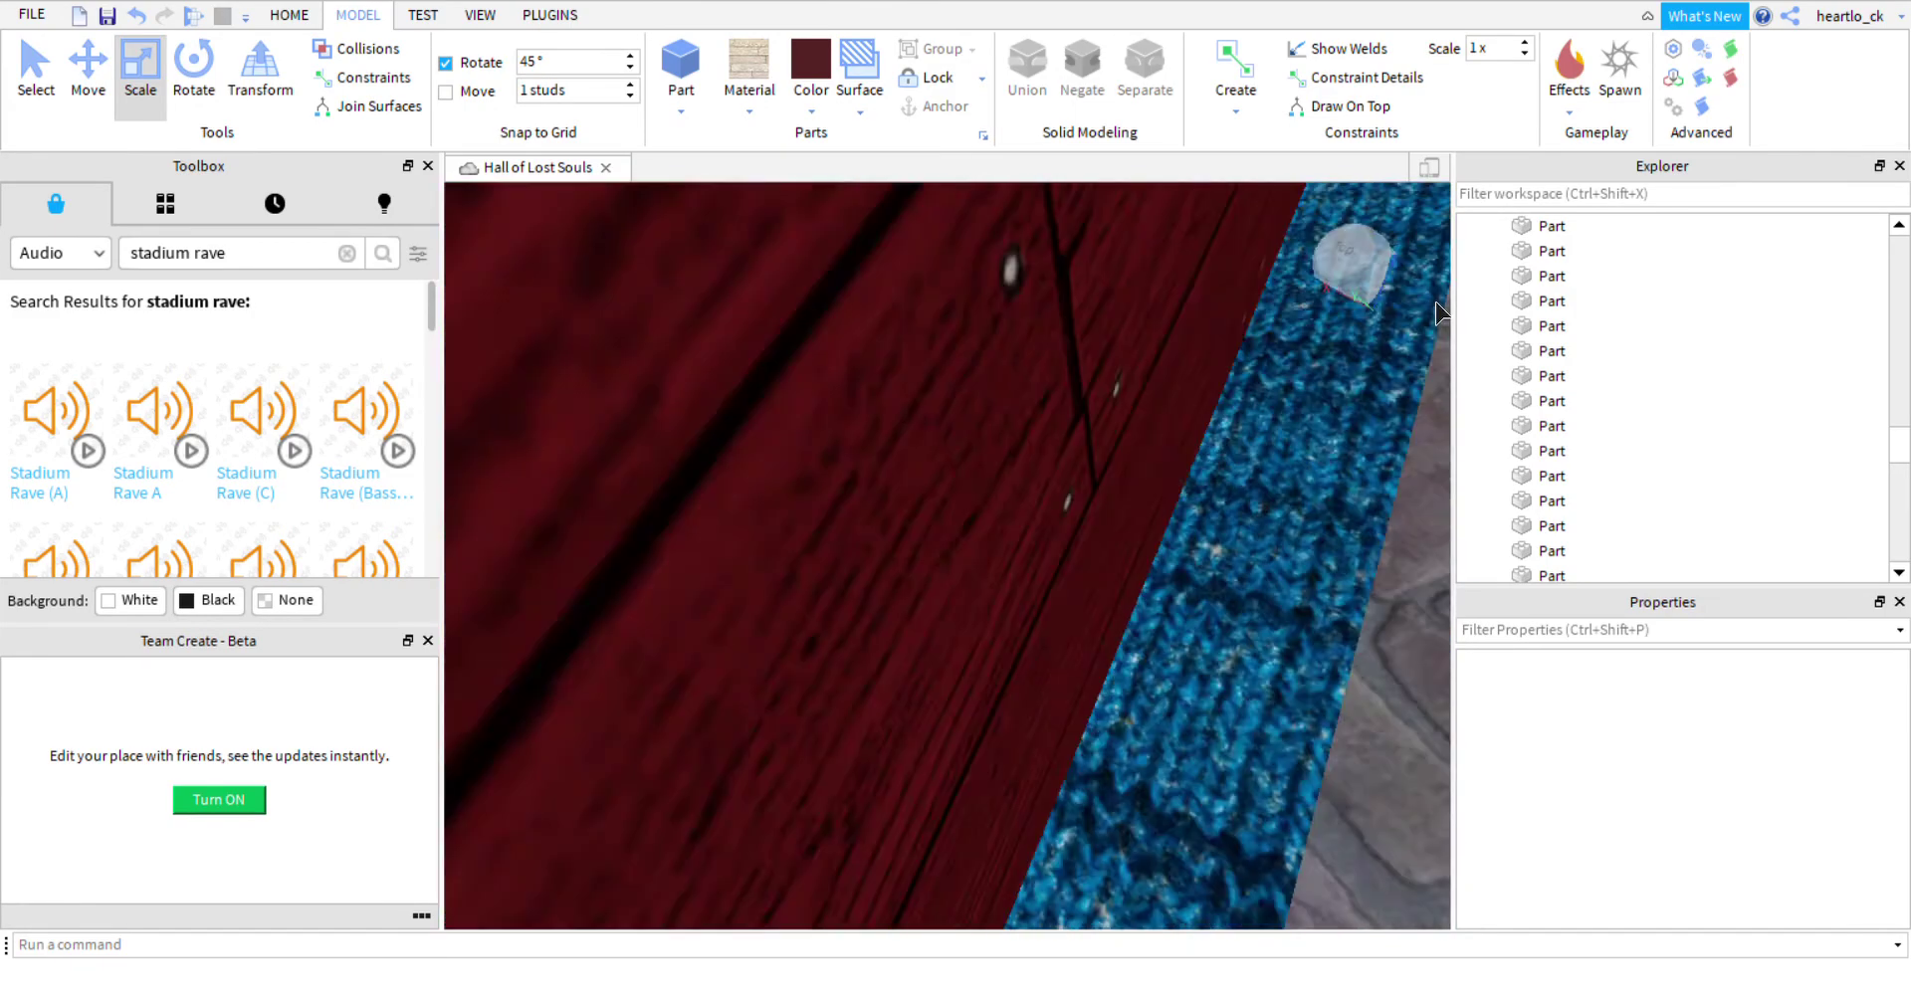
scroll(1303, 422, up, 3)
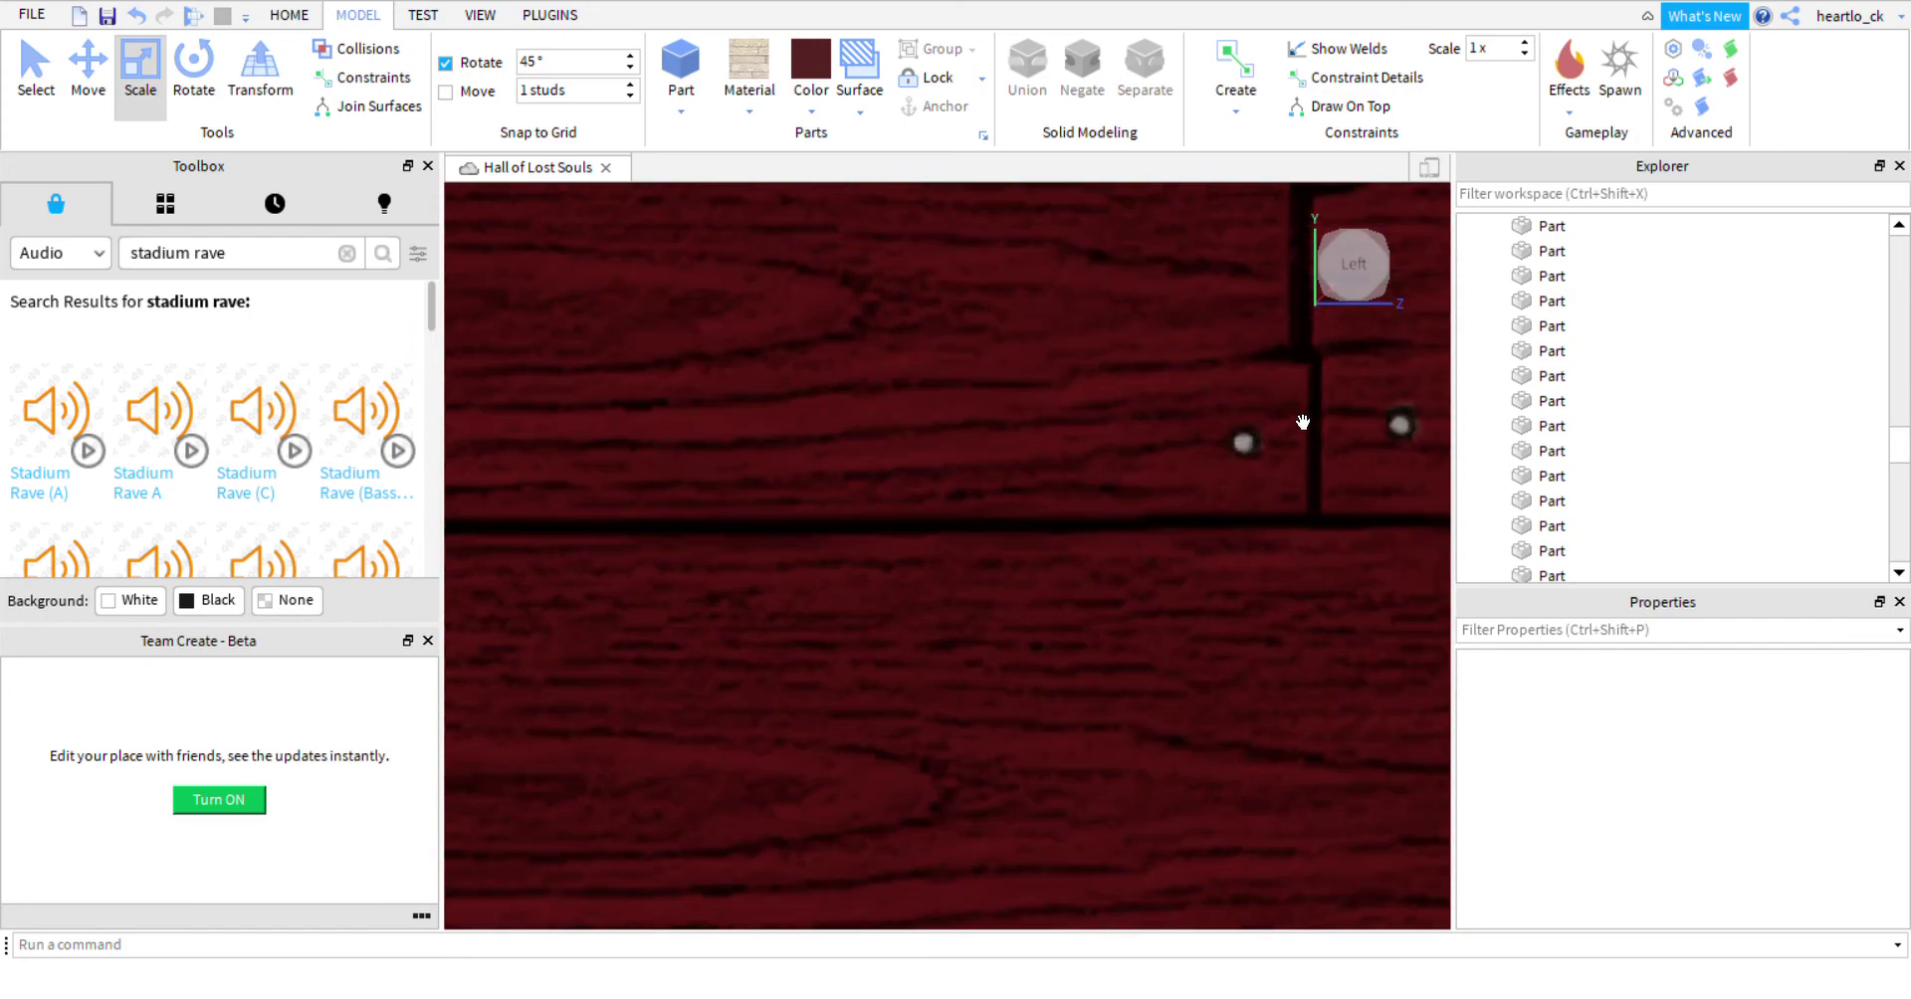
key(a)
key(d)
key(s)
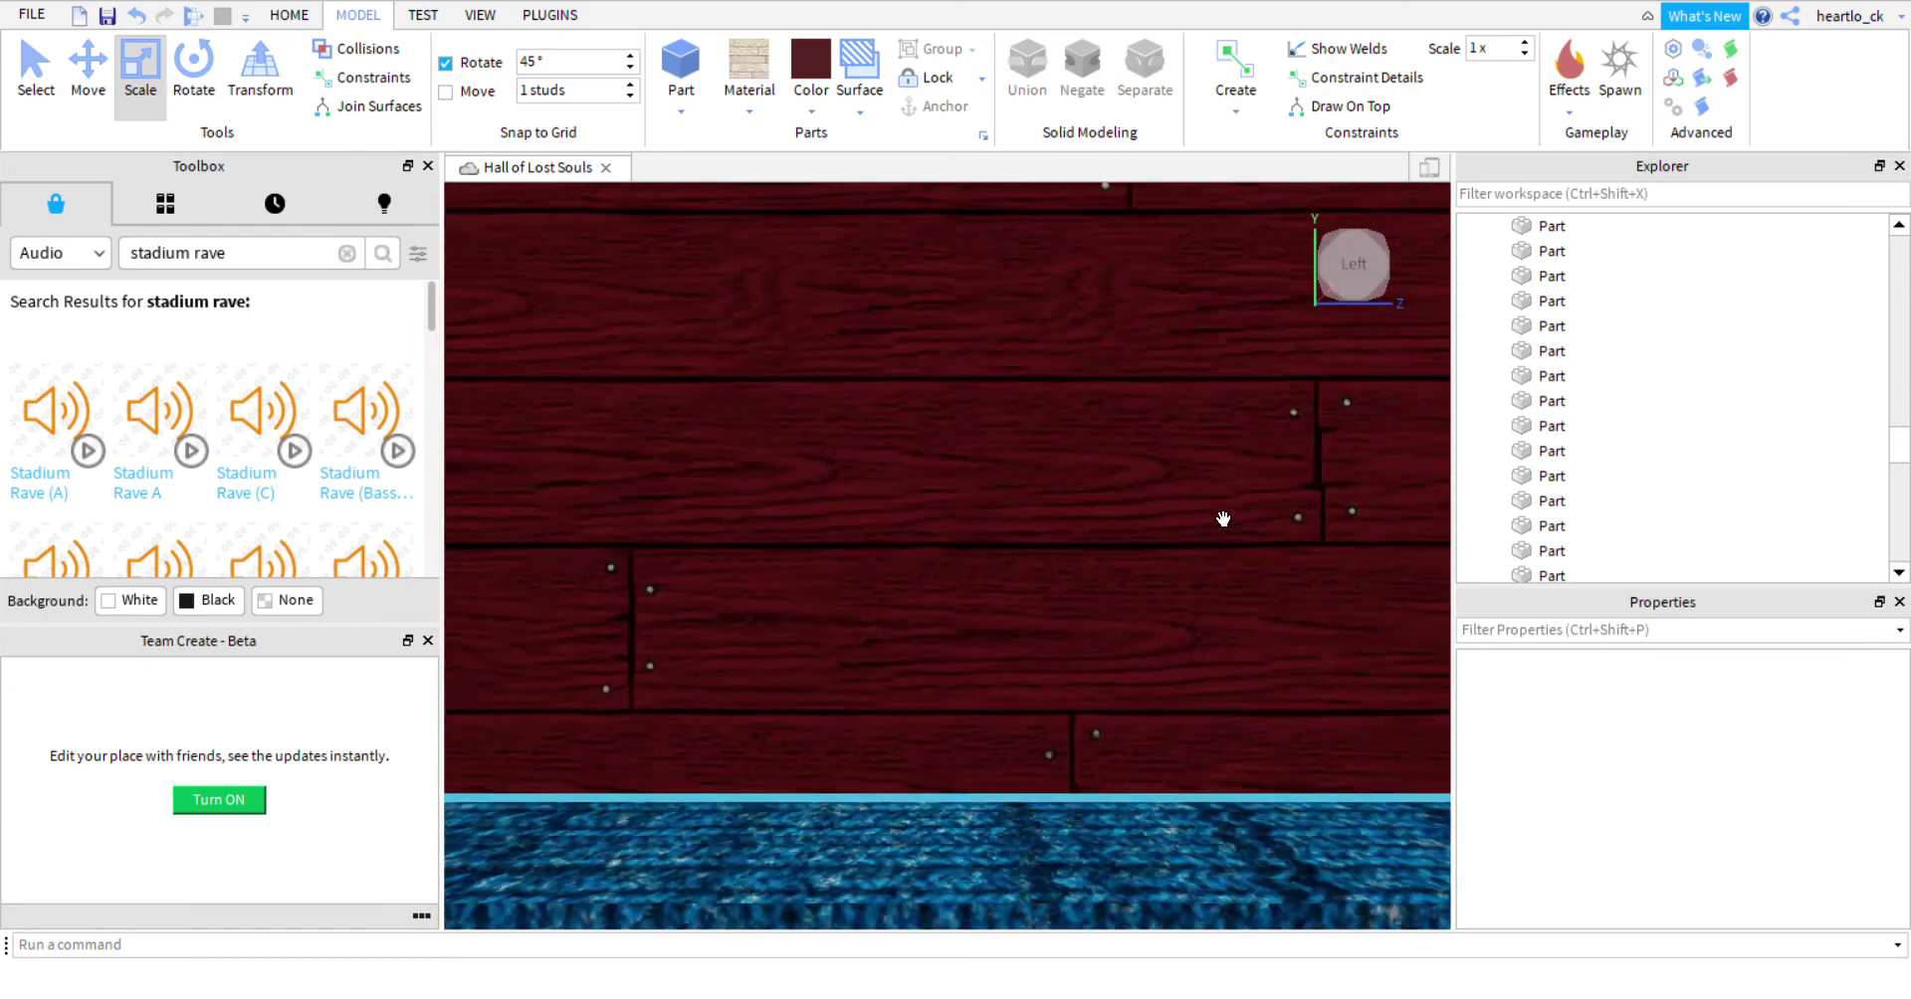
right_drag(1200, 545, 1199, 546)
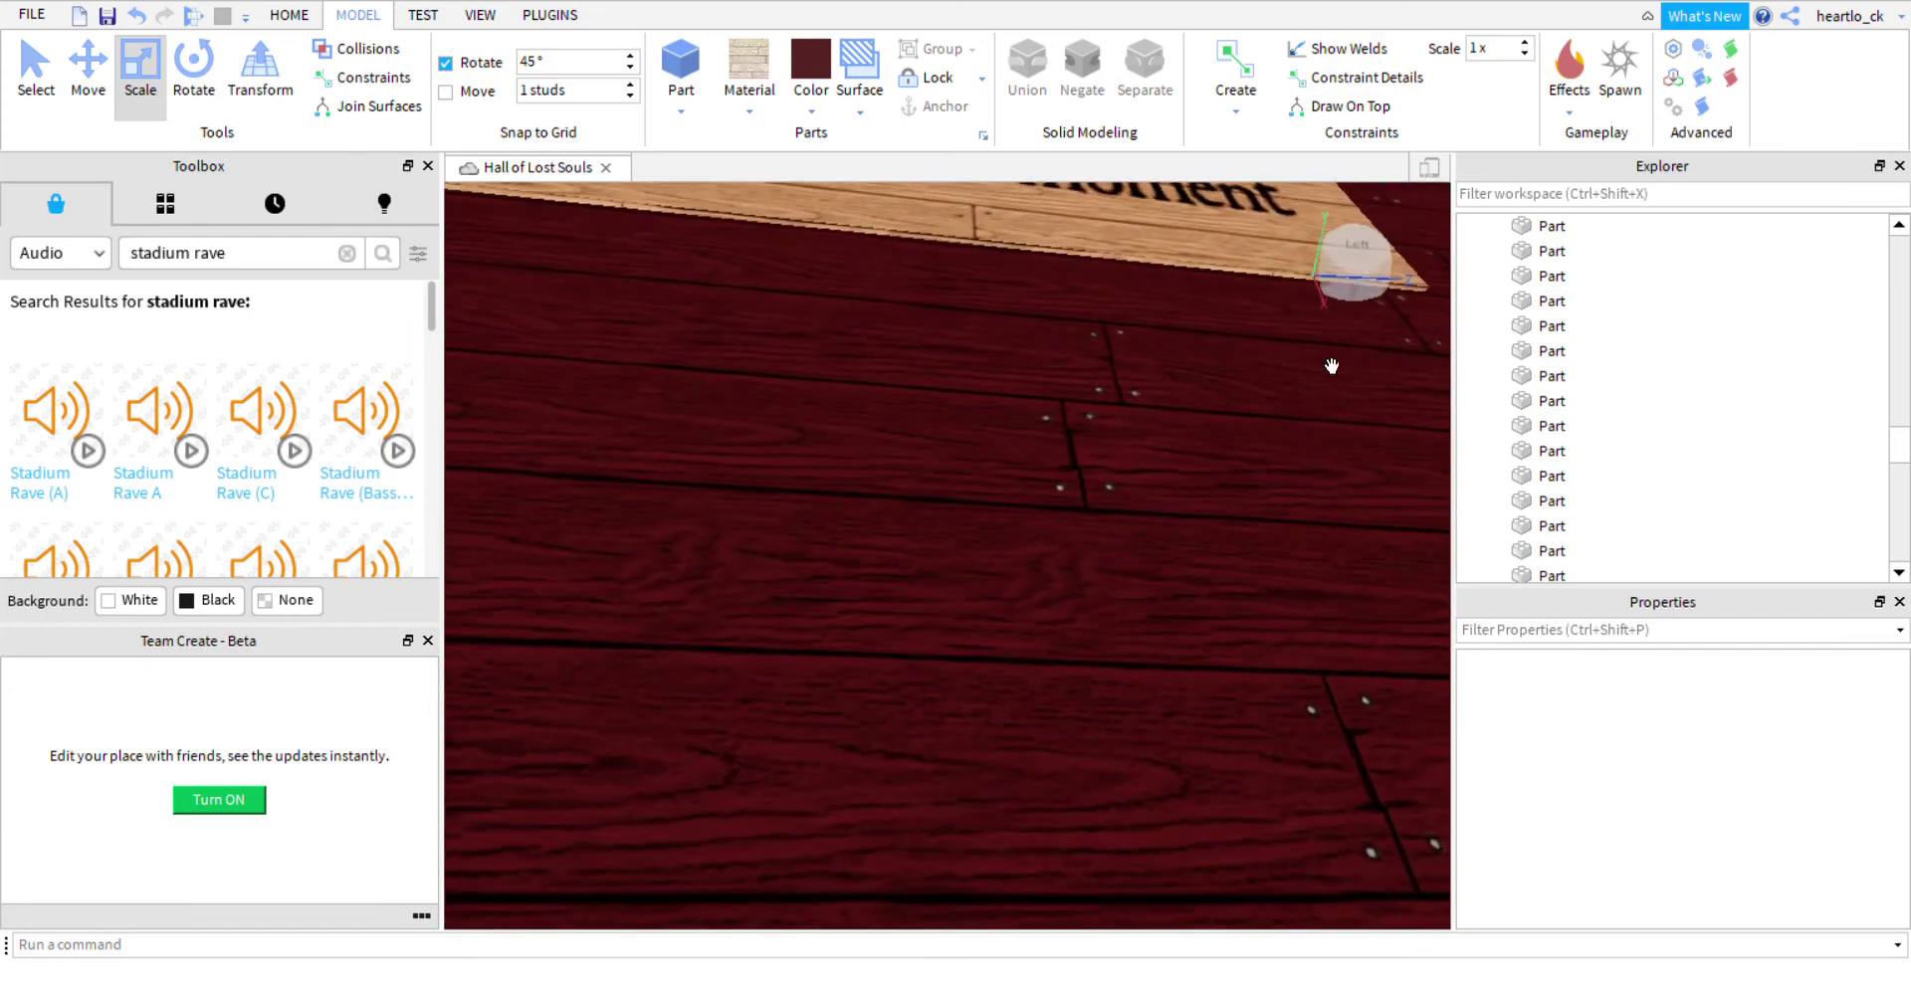
click(1390, 269)
click(1390, 269)
scroll(1316, 501, down, 3)
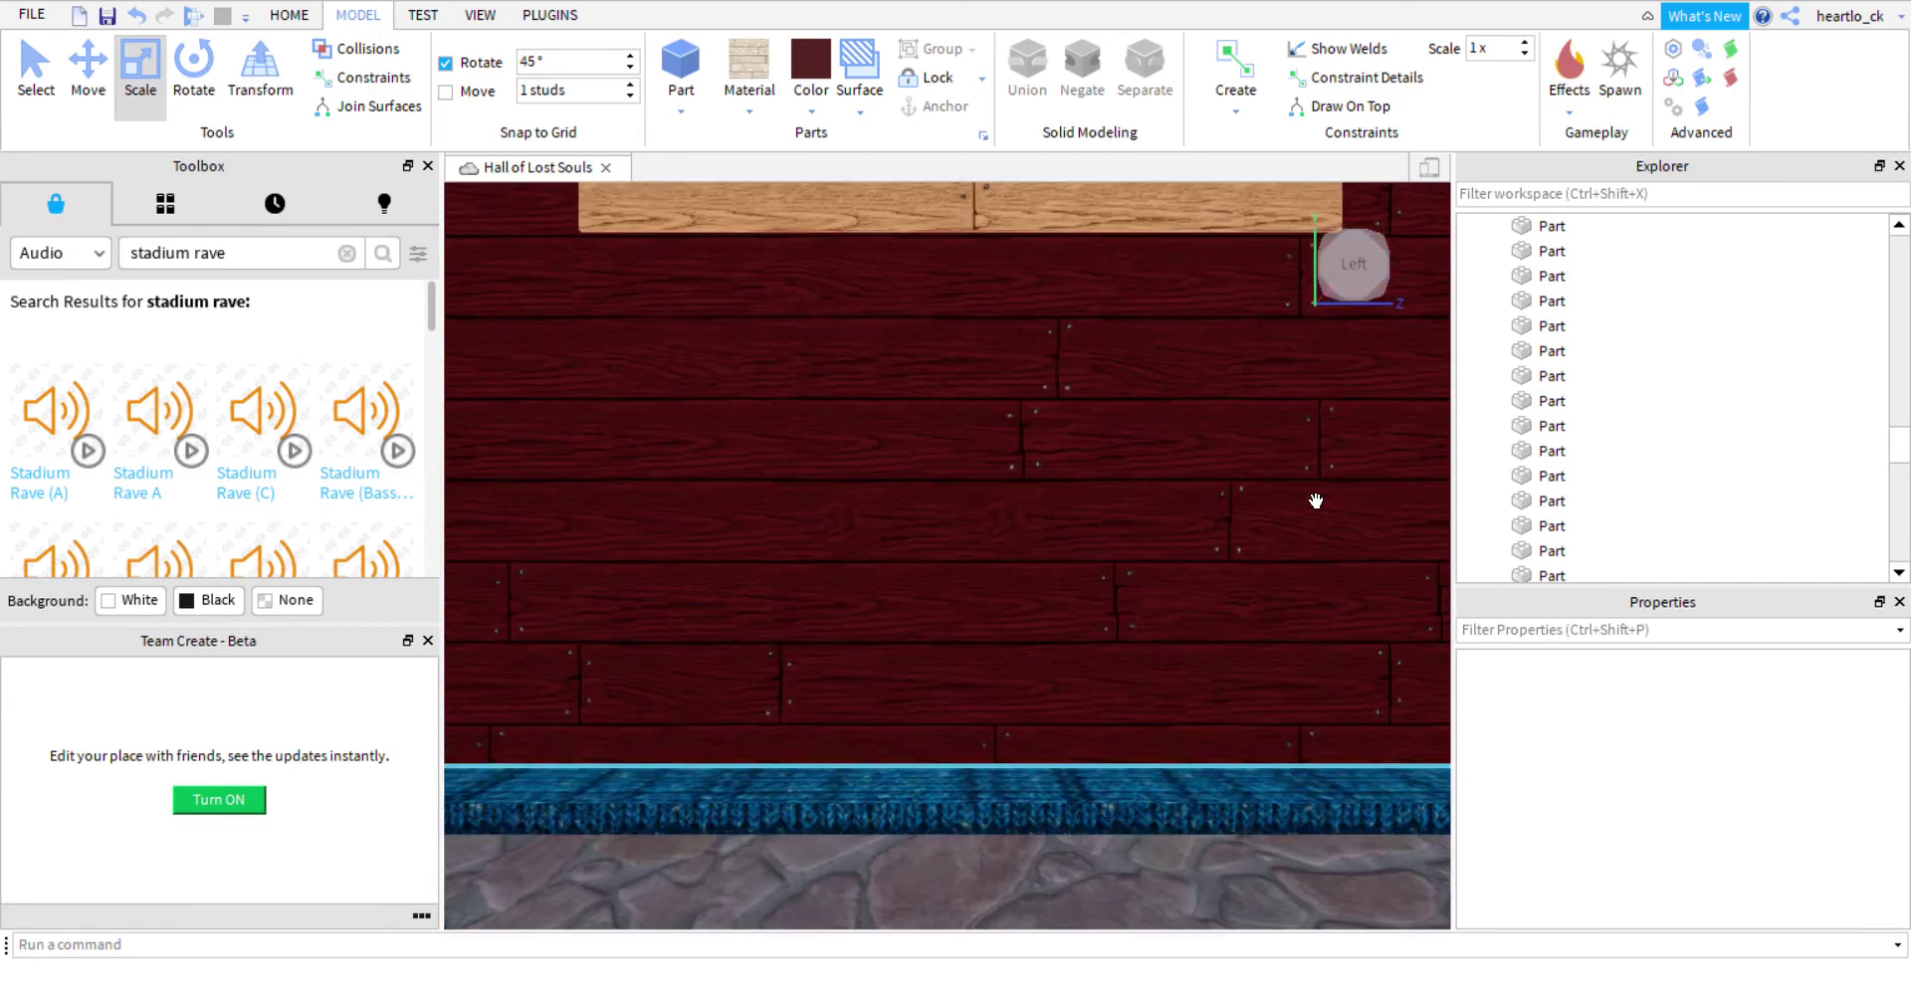
scroll(1314, 501, up, 4)
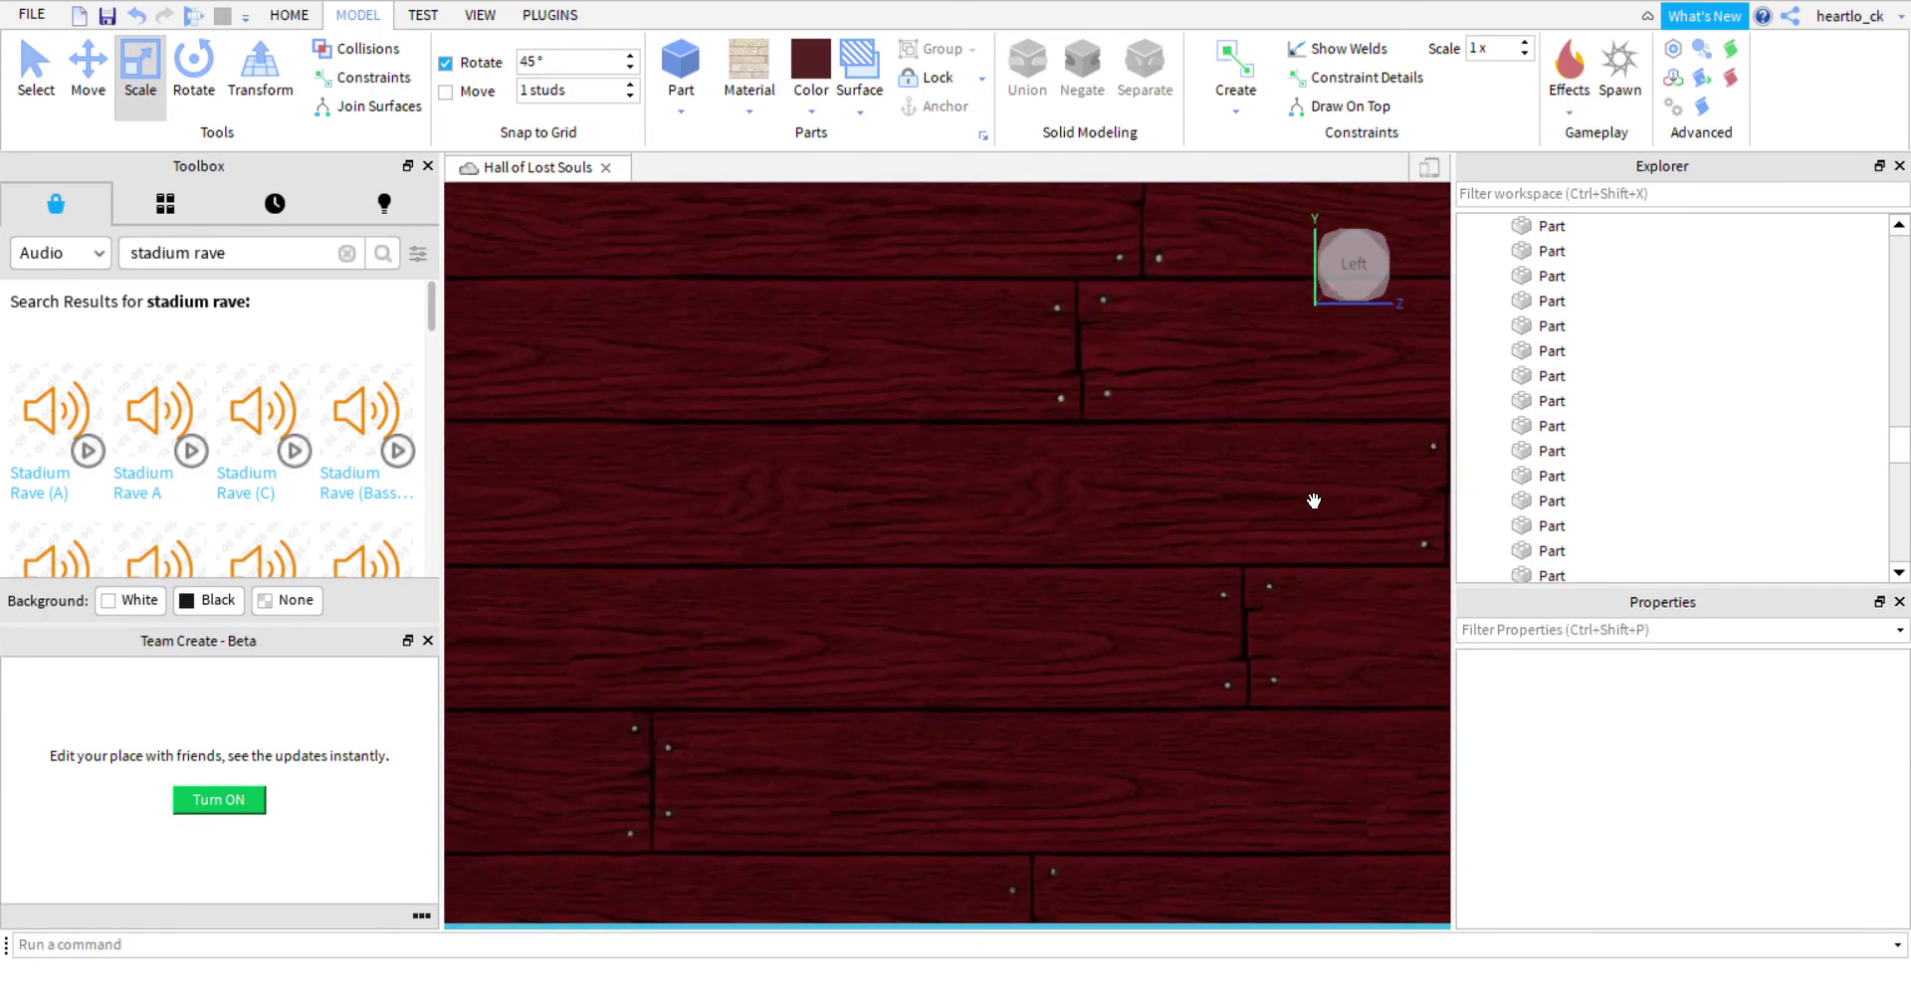